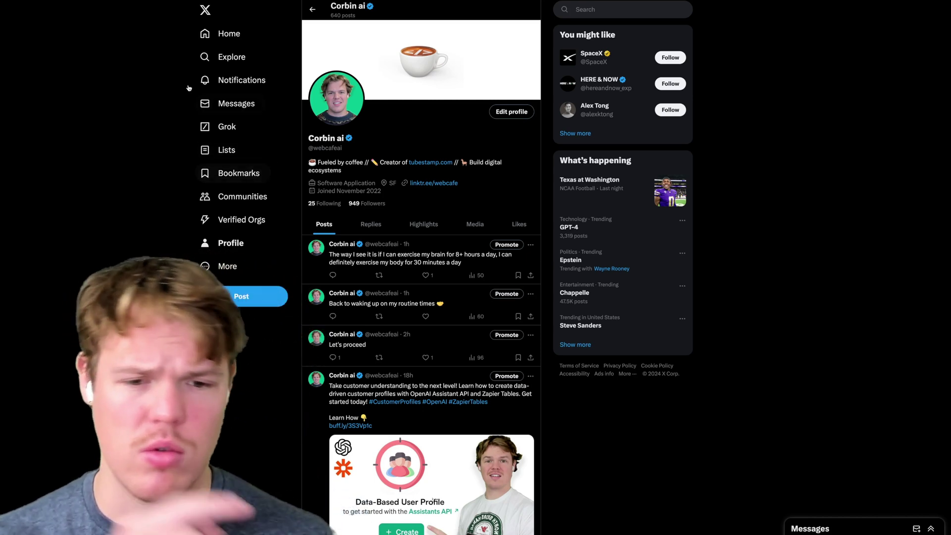
Preview the sample Invoice.pdf and scroll through its contents
{"action": "scroll", "coordinate": [115, 189], "scroll_direction": "down", "scroll_amount": 1}
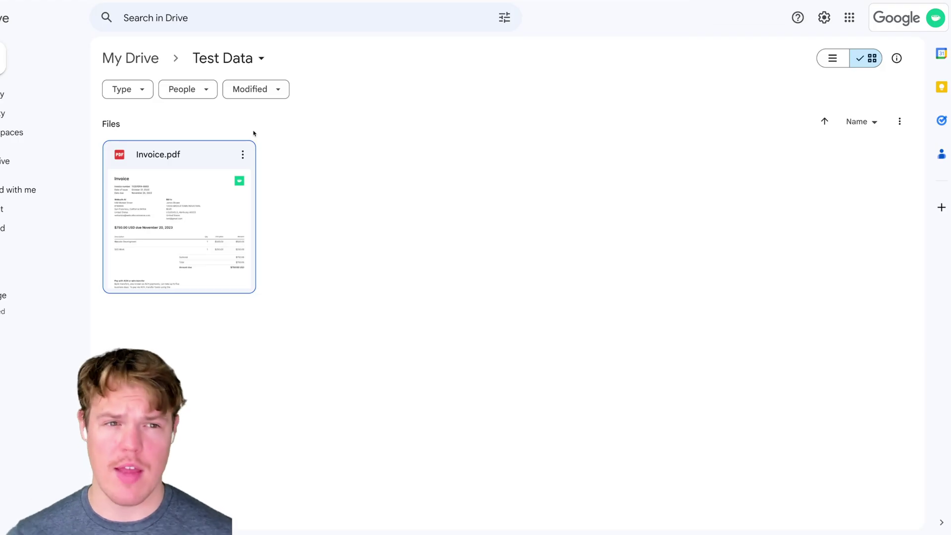
{"action": "double_click", "coordinate": [245, 166]}
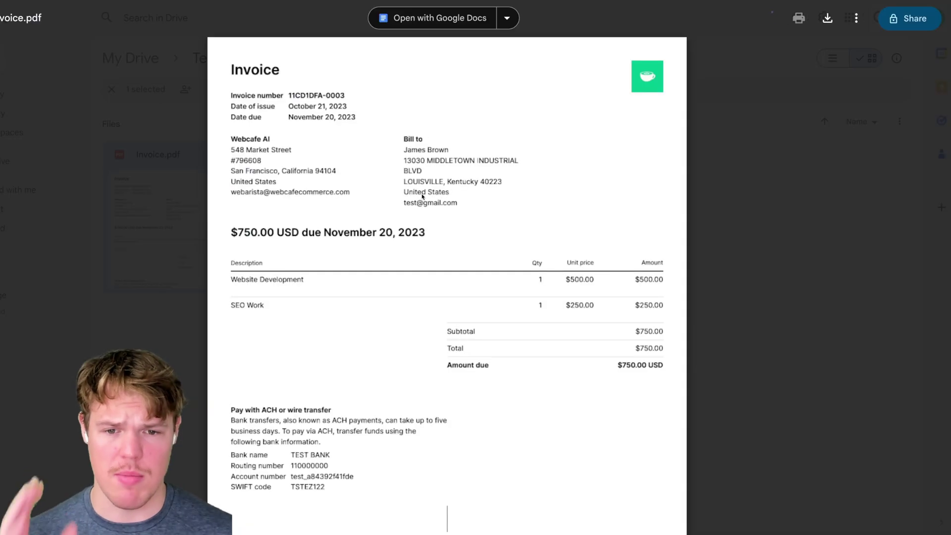
{"action": "scroll", "coordinate": [444, 191], "scroll_direction": "down", "scroll_amount": 1}
{"action": "scroll", "coordinate": [443, 190], "scroll_direction": "down", "scroll_amount": 3}
{"action": "scroll", "coordinate": [443, 193], "scroll_direction": "up", "scroll_amount": 3}
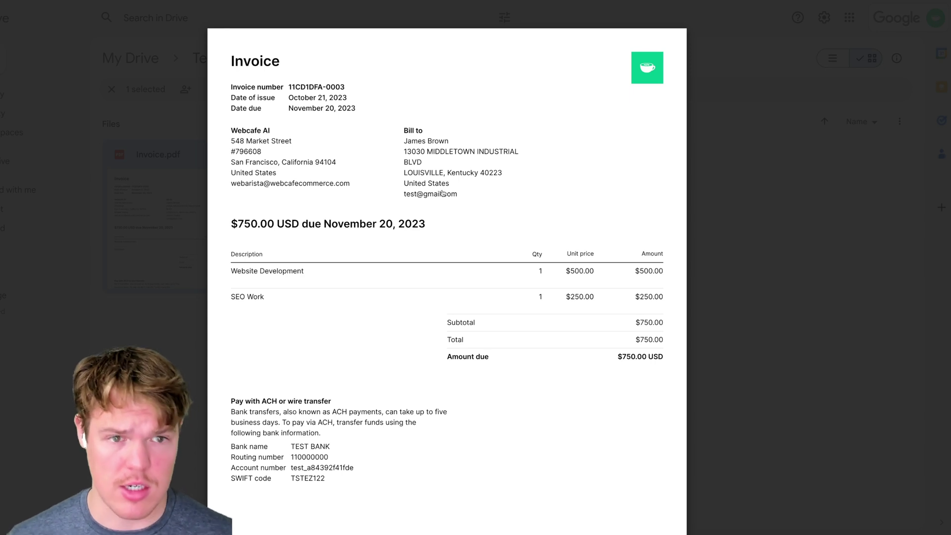
{"action": "scroll", "coordinate": [443, 193], "scroll_direction": "down", "scroll_amount": 3}
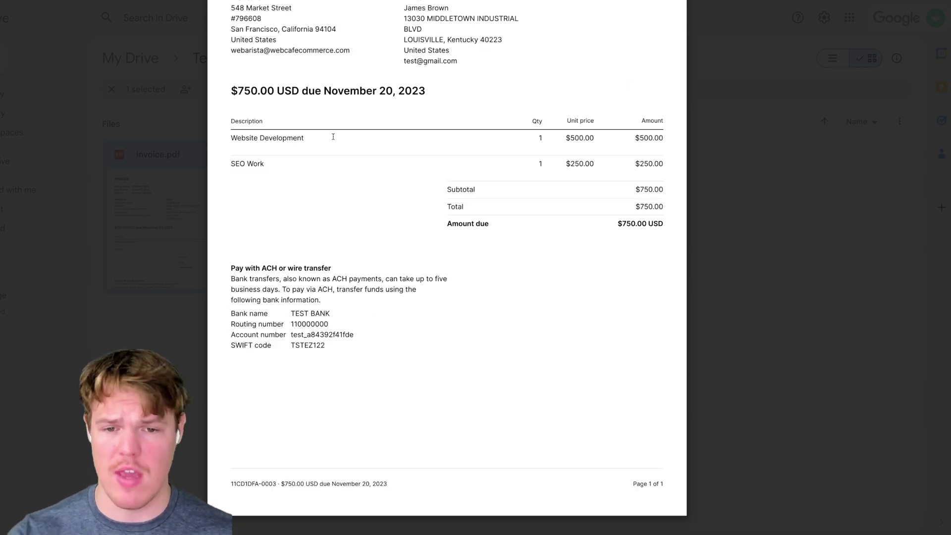
{"action": "scroll", "coordinate": [443, 194], "scroll_direction": "up", "scroll_amount": 1}
Close the preview and start a new interface from scratch instead of a template
{"action": "left_click", "coordinate": [184, 155]}
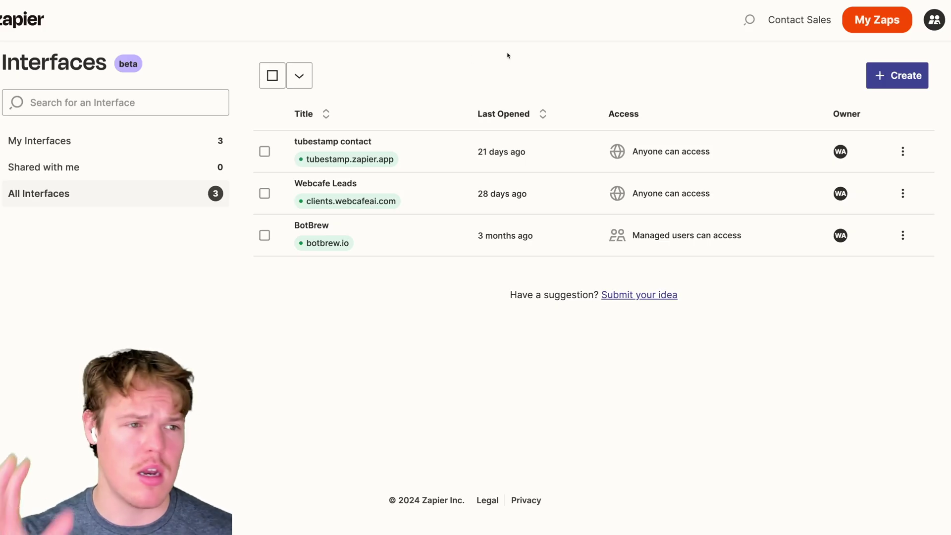
{"action": "left_click", "coordinate": [900, 75]}
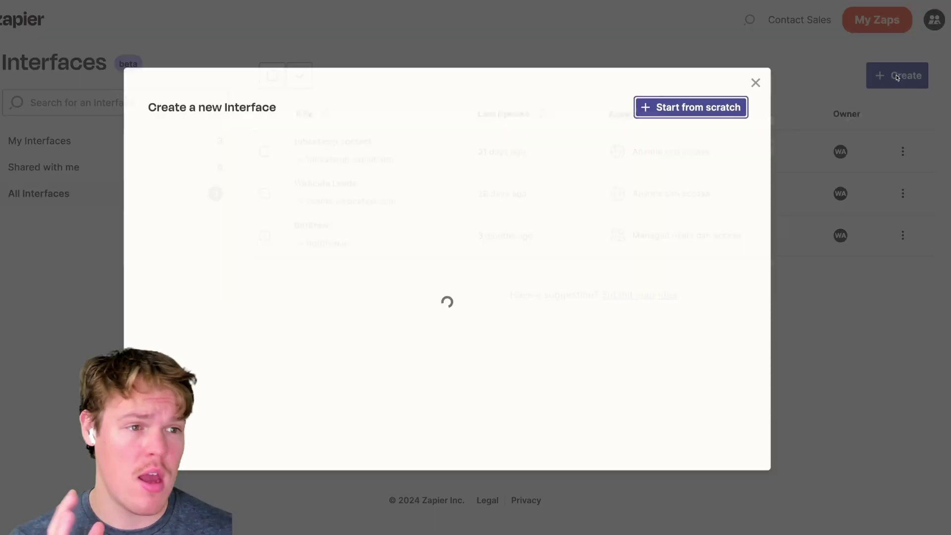
{"action": "left_click", "coordinate": [707, 106]}
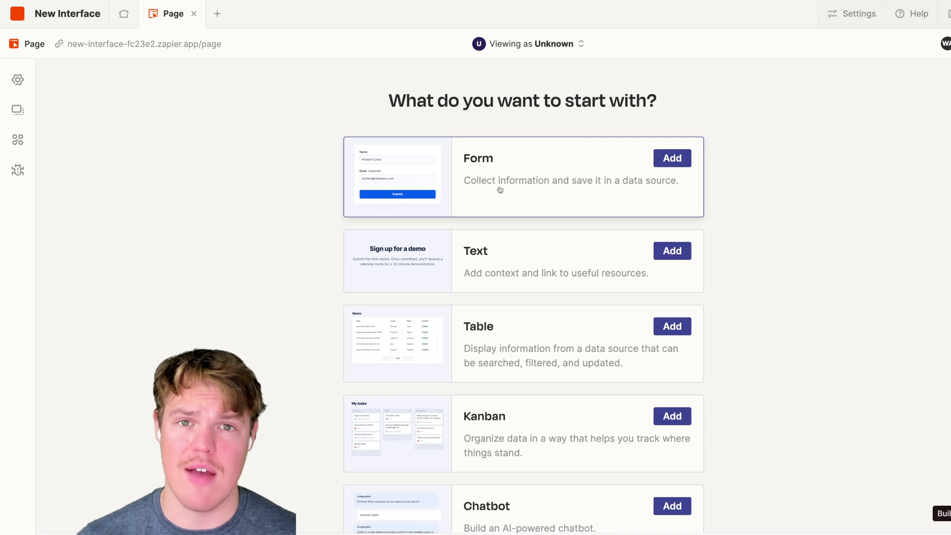
Add a Form backed by a new table, with a Sign up text block above it
{"action": "left_click", "coordinate": [551, 184]}
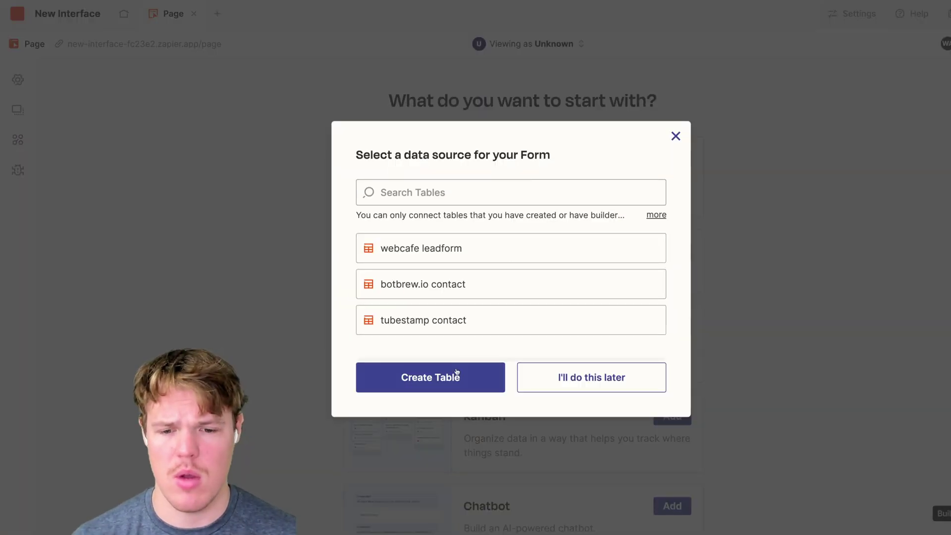
{"action": "left_click", "coordinate": [457, 372]}
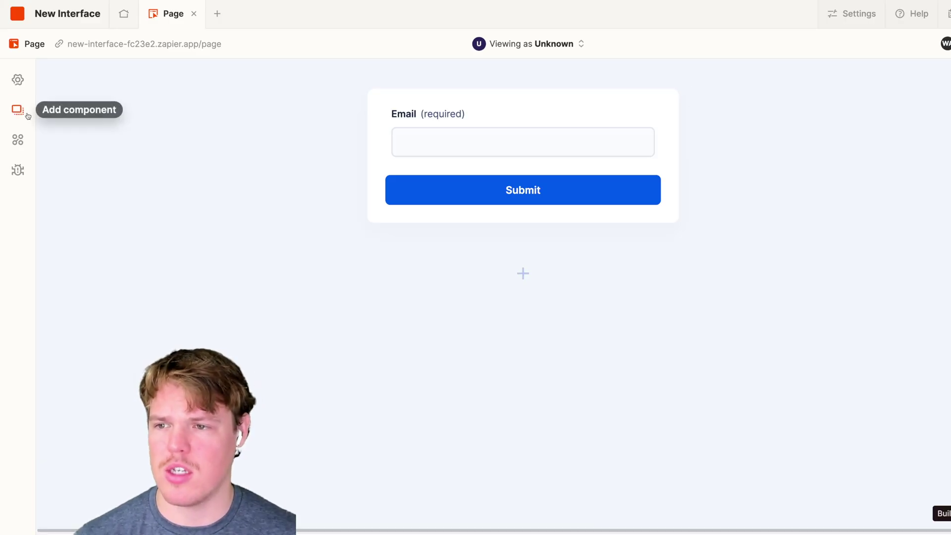
{"action": "left_click", "coordinate": [17, 109]}
{"action": "left_click_drag", "start_coordinate": [159, 207], "coordinate": [487, 139]}
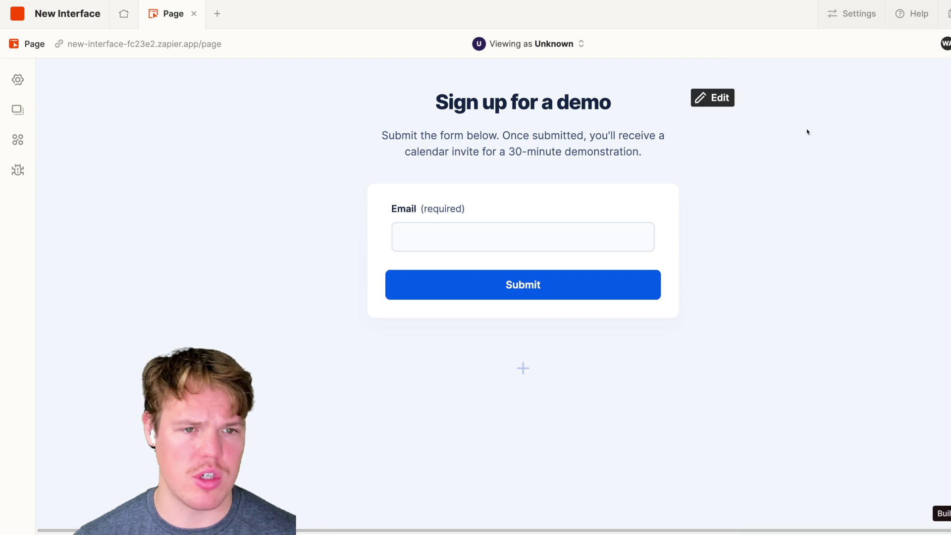
Delete the text block's paragraph and retitle its heading 'Invoice Automation'
{"action": "left_click_drag", "start_coordinate": [835, 157], "coordinate": [753, 134]}
{"action": "key", "text": "BackSpace"}
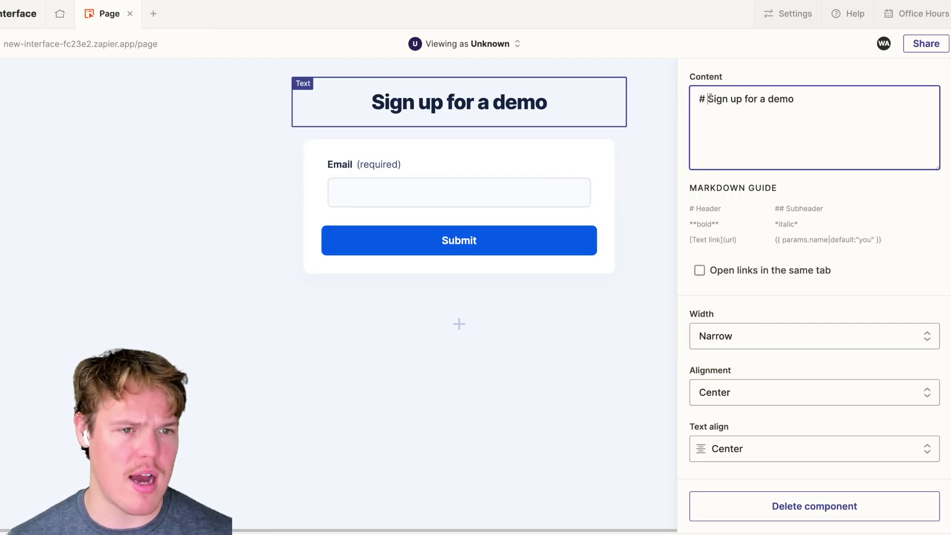
{"action": "left_click_drag", "start_coordinate": [709, 98], "coordinate": [830, 98]}
{"action": "type", "text": "Inco"}
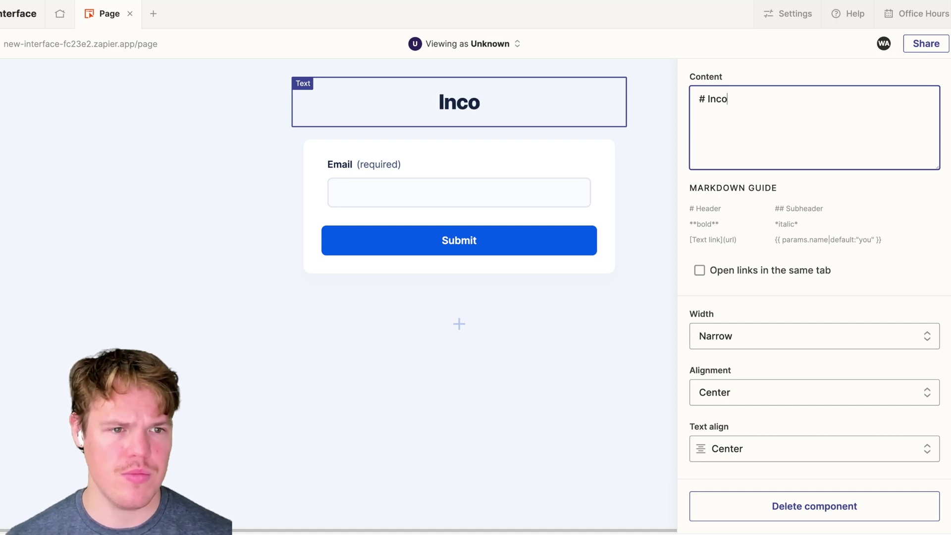
{"action": "key", "text": "BackSpace"}
{"action": "key", "text": "BackSpace"}
{"action": "type", "text": "voice Autom"}
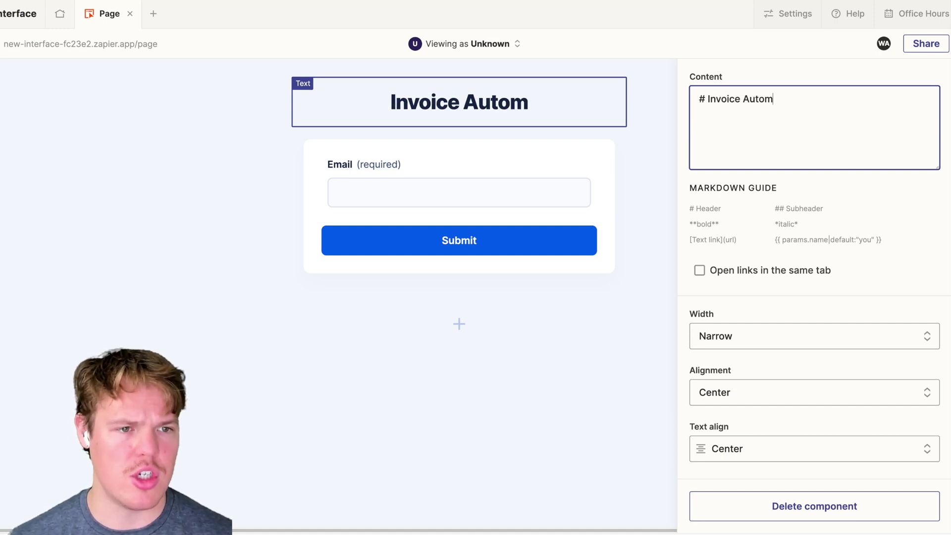
{"action": "type", "text": "ation"}
{"action": "left_click", "coordinate": [666, 165]}
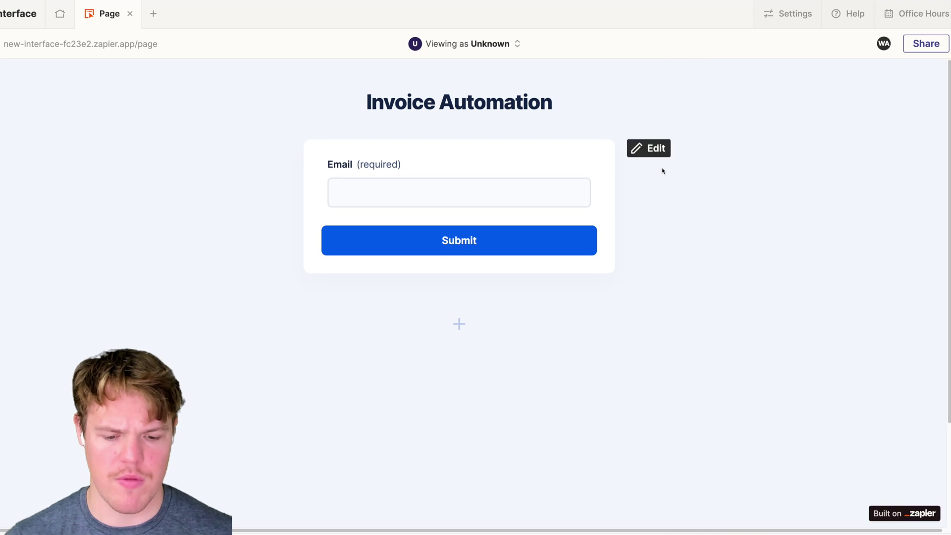
Select the form and add a new field named Invoice
{"action": "left_click", "coordinate": [514, 198]}
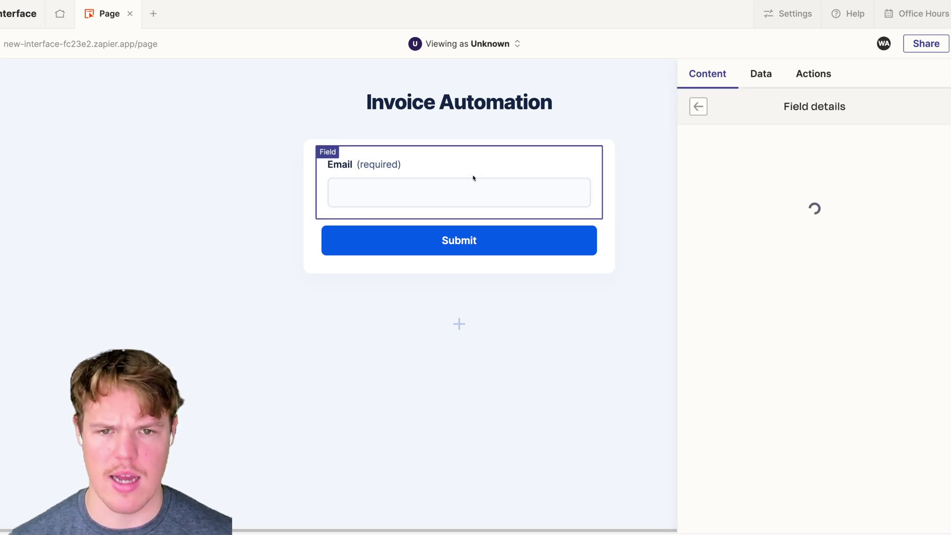
{"action": "key", "text": "Escape"}
{"action": "left_click", "coordinate": [603, 162]}
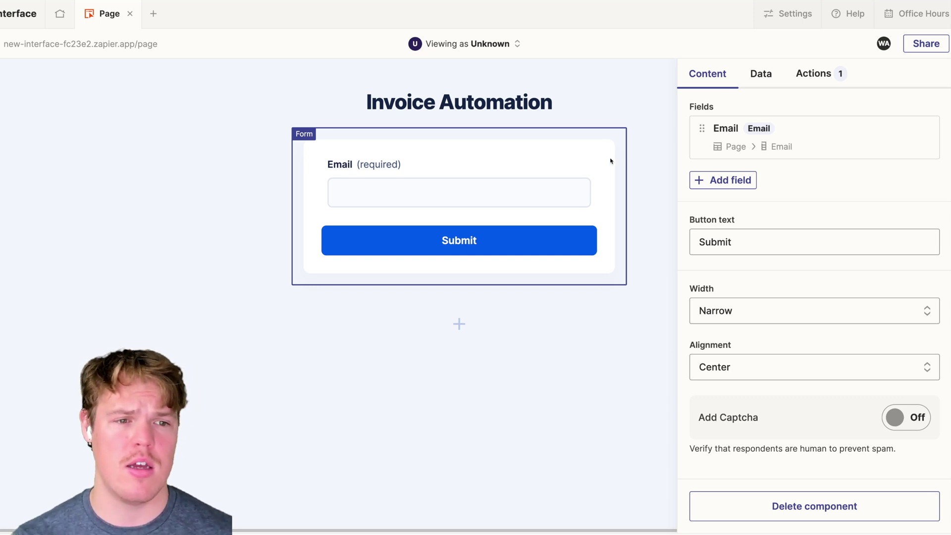
{"action": "left_click", "coordinate": [746, 180]}
{"action": "scroll", "coordinate": [758, 272], "scroll_direction": "down", "scroll_amount": 1}
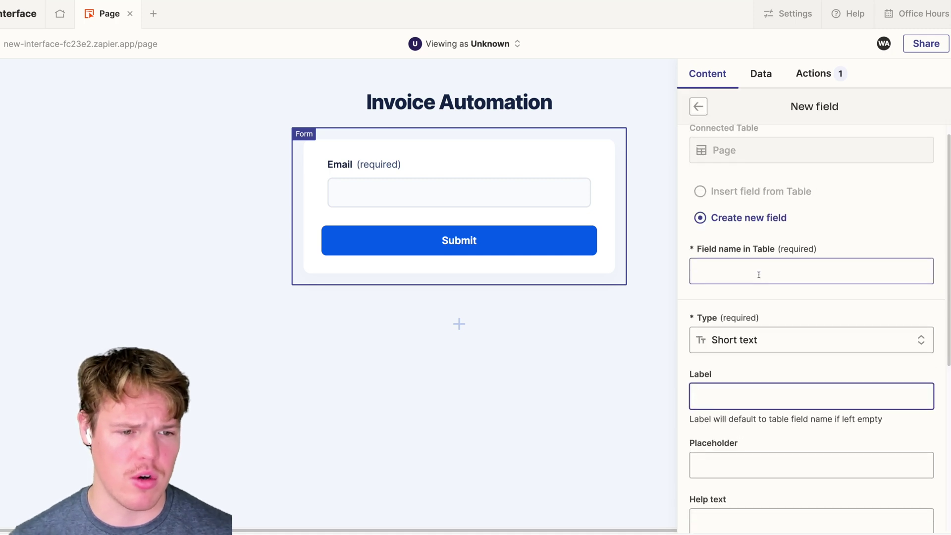
{"action": "left_click", "coordinate": [743, 251]}
{"action": "type", "text": "Invoice"}
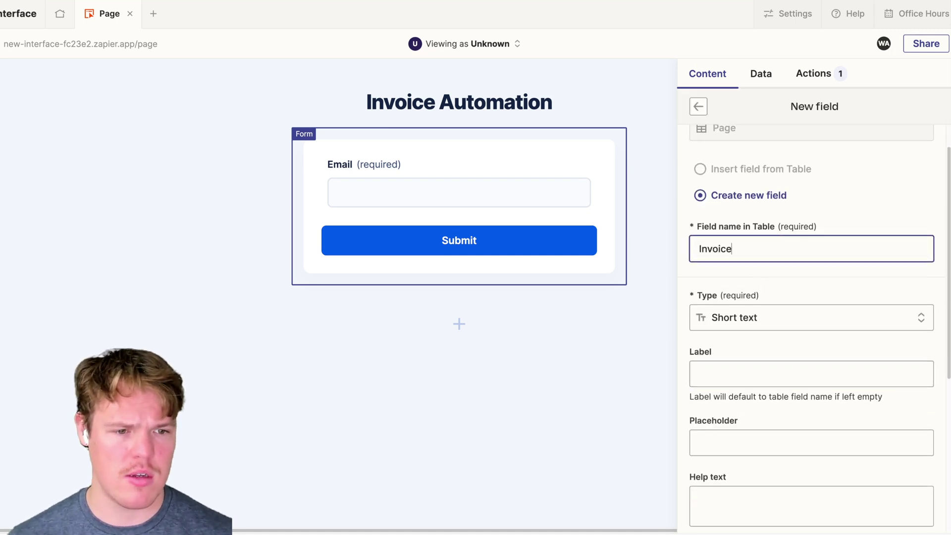
{"action": "double_click", "coordinate": [743, 253]}
{"action": "left_click", "coordinate": [759, 218]}
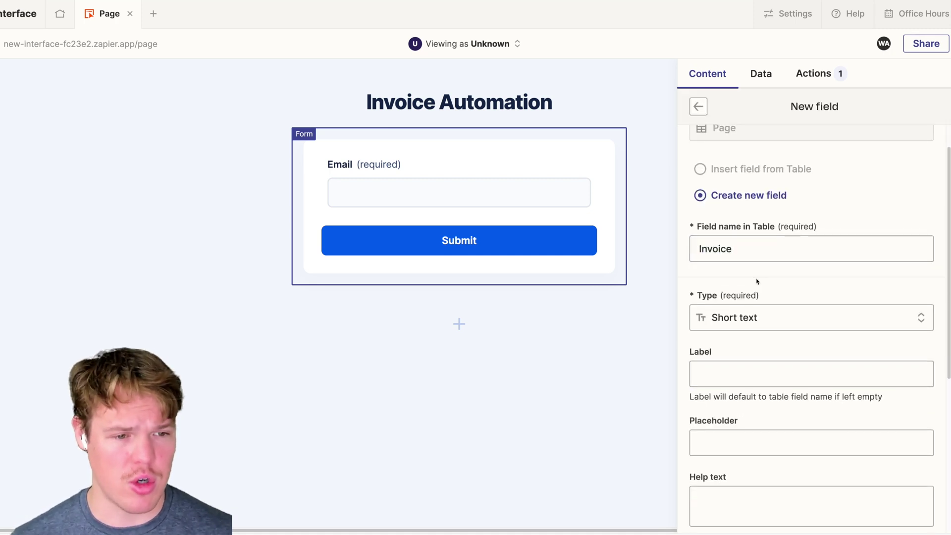
Make the Invoice field a File upload with a 10MB maximum and create it
{"action": "left_click", "coordinate": [735, 321]}
{"action": "scroll", "coordinate": [761, 390], "scroll_direction": "down", "scroll_amount": 3}
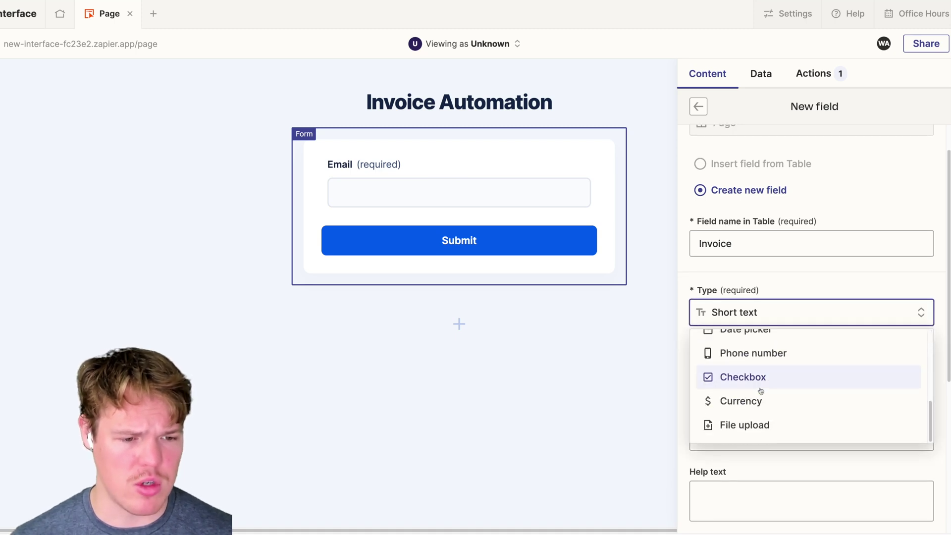
{"action": "left_click", "coordinate": [758, 421]}
{"action": "scroll", "coordinate": [759, 344], "scroll_direction": "down", "scroll_amount": 6}
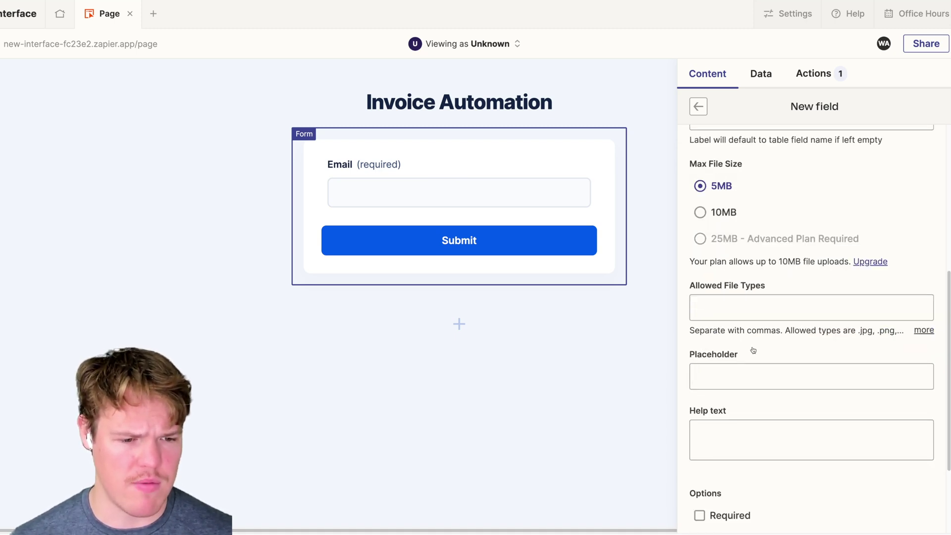
{"action": "scroll", "coordinate": [765, 287], "scroll_direction": "up", "scroll_amount": 2}
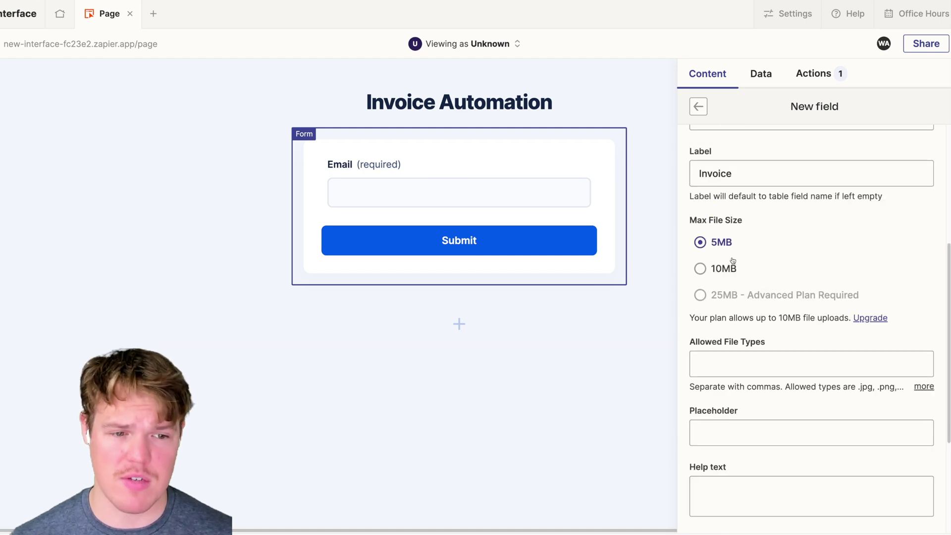
{"action": "left_click", "coordinate": [724, 268]}
{"action": "scroll", "coordinate": [788, 263], "scroll_direction": "down", "scroll_amount": 3}
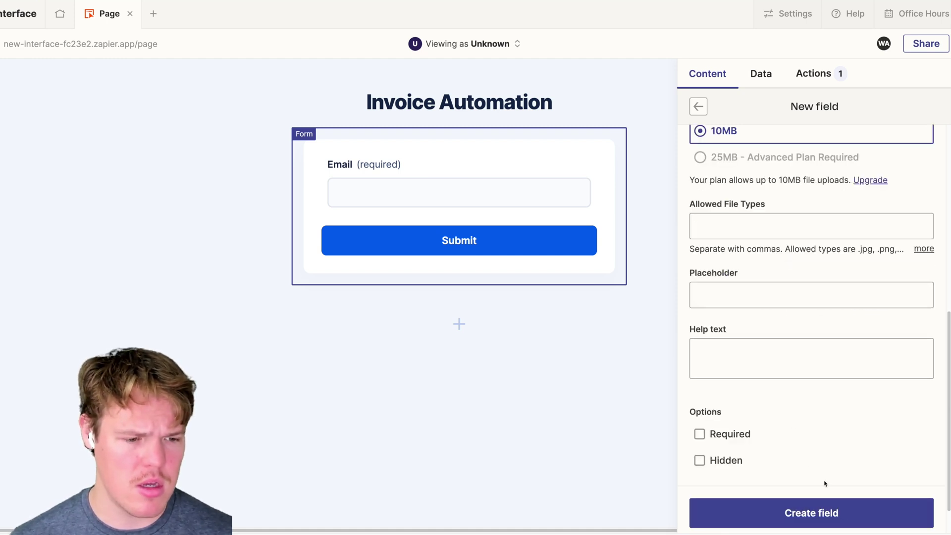
{"action": "left_click", "coordinate": [827, 510]}
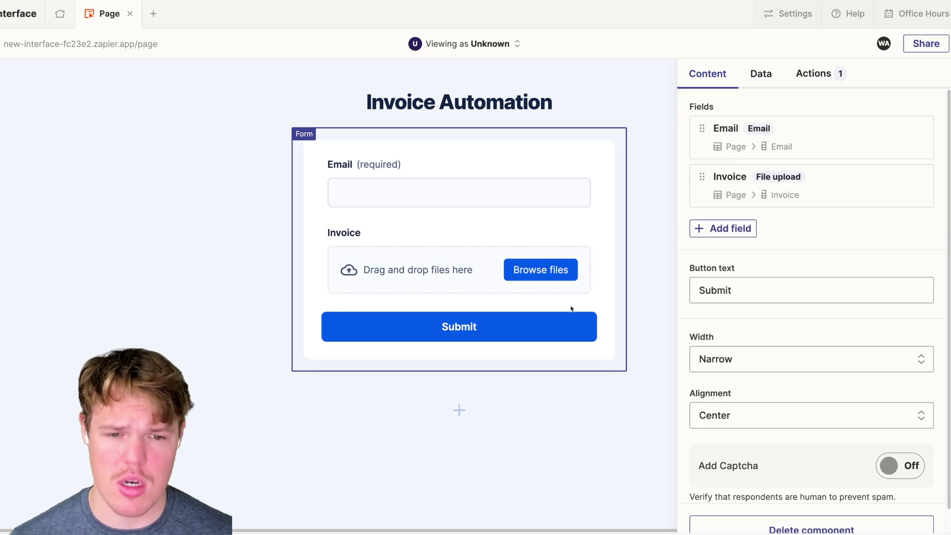
Rename the Email field and its label to 'Client Name'
{"action": "left_click", "coordinate": [389, 172]}
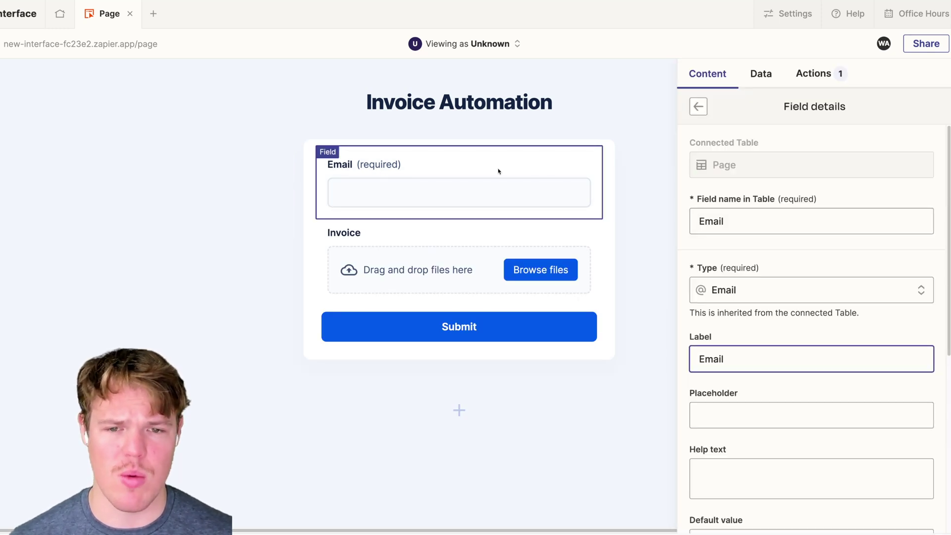
{"action": "left_click", "coordinate": [763, 289]}
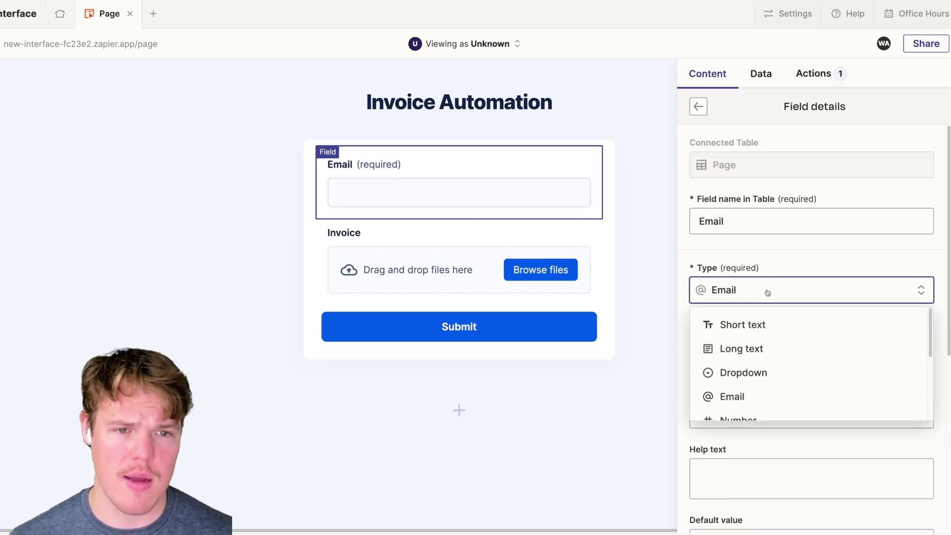
{"action": "left_click", "coordinate": [776, 325]}
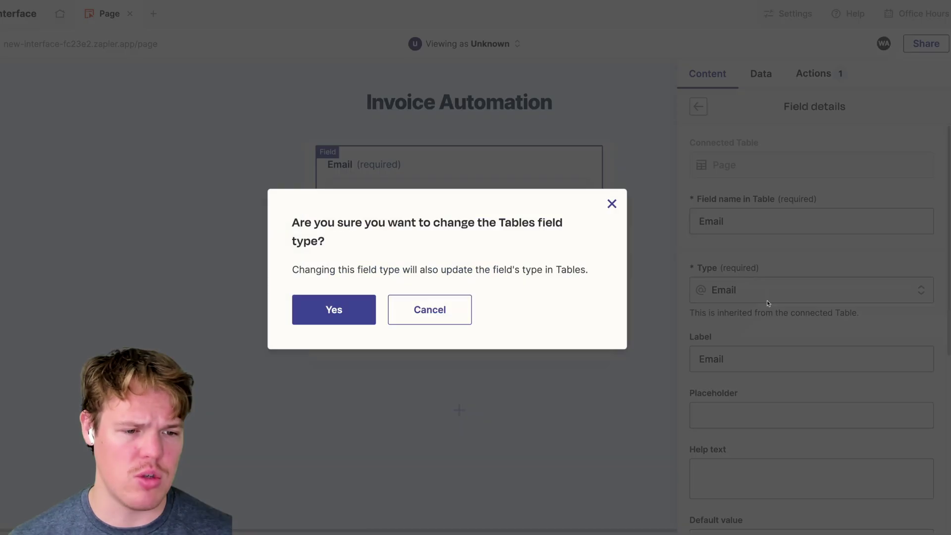
{"action": "left_click", "coordinate": [399, 304]}
{"action": "double_click", "coordinate": [722, 216]}
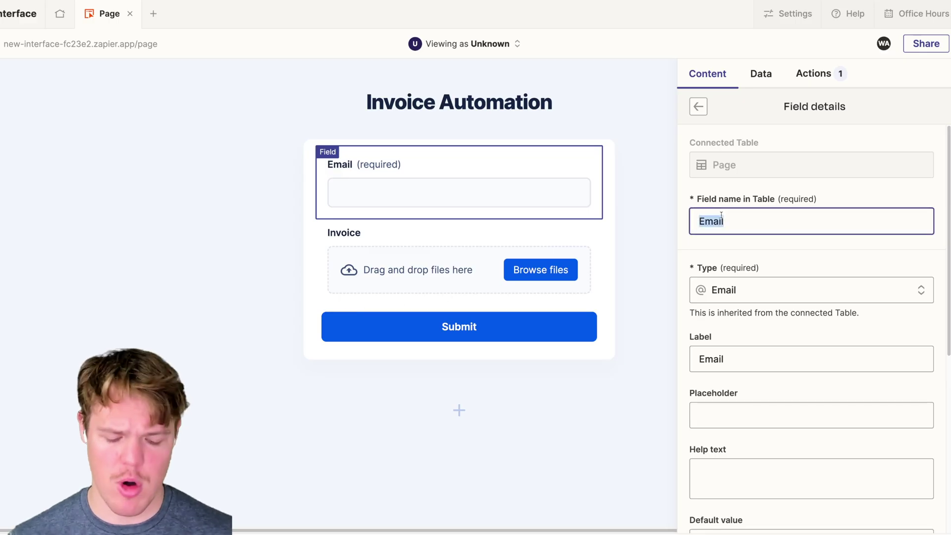
{"action": "type", "text": "Client Name"}
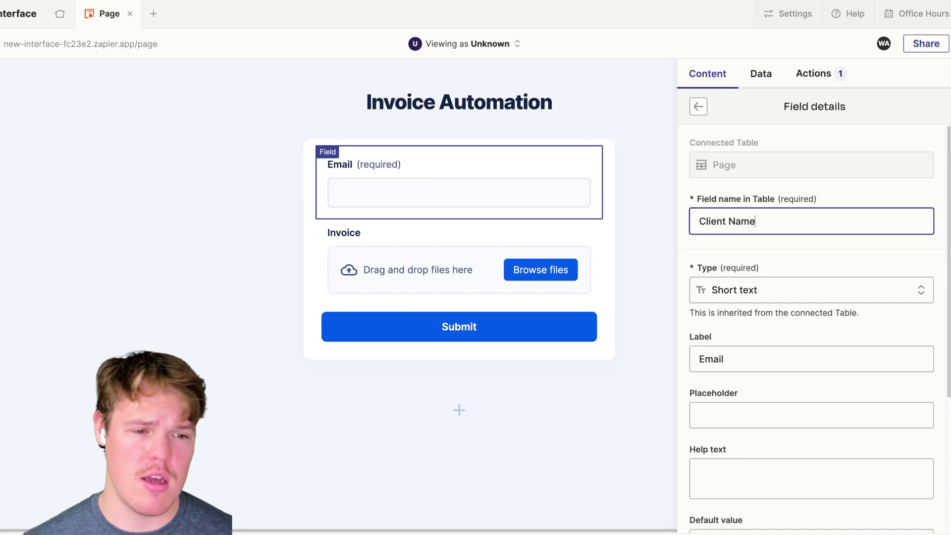
{"action": "key", "text": "ctrl+a"}
{"action": "key", "text": "ctrl+c"}
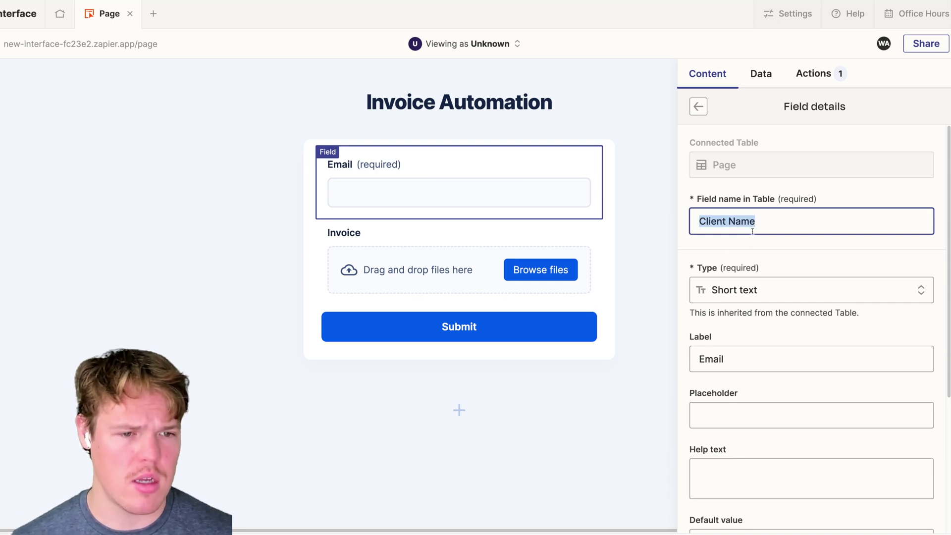
{"action": "left_click", "coordinate": [727, 358]}
{"action": "key", "text": "ctrl+a"}
{"action": "key", "text": "ctrl+v"}
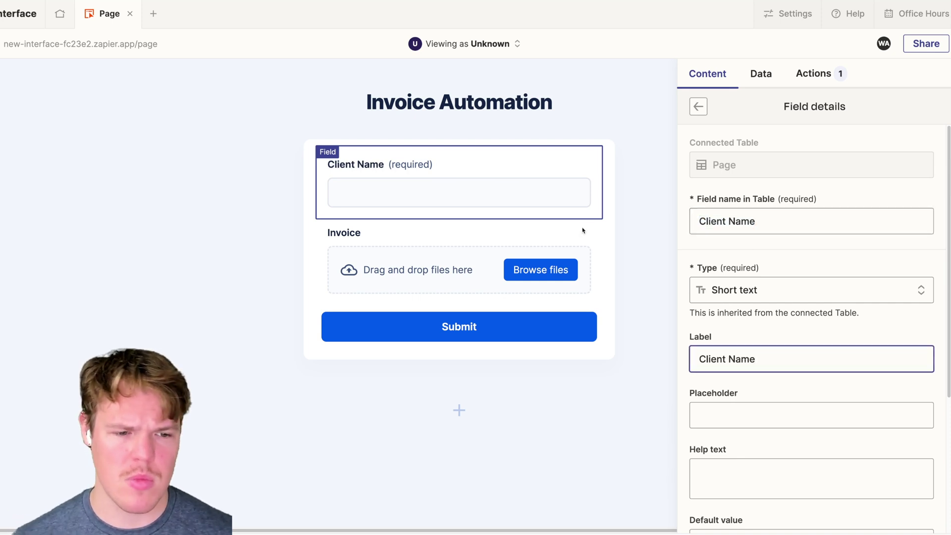
Mark the Client Name field as required
{"action": "scroll", "coordinate": [717, 283], "scroll_direction": "down", "scroll_amount": 1}
{"action": "scroll", "coordinate": [717, 283], "scroll_direction": "down", "scroll_amount": 4}
{"action": "double_click", "coordinate": [721, 399]}
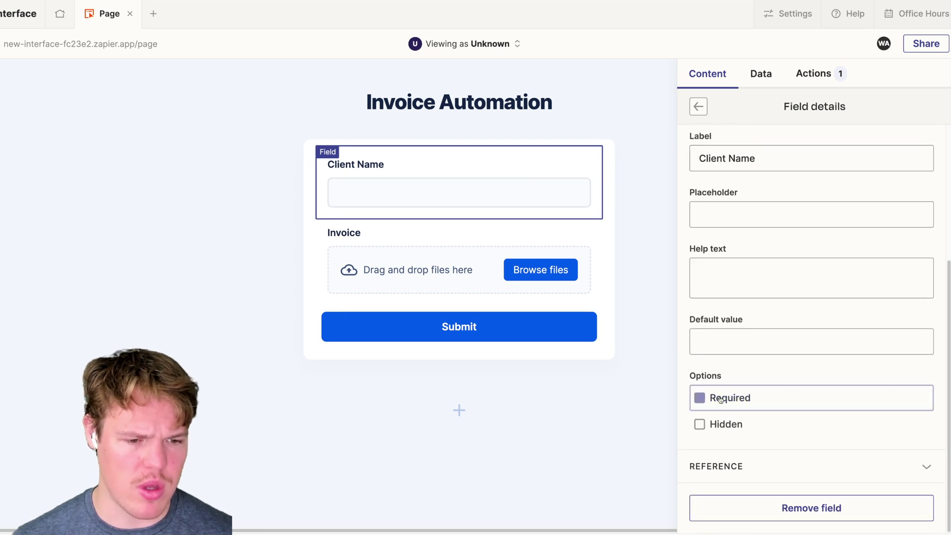
{"action": "left_click", "coordinate": [721, 399]}
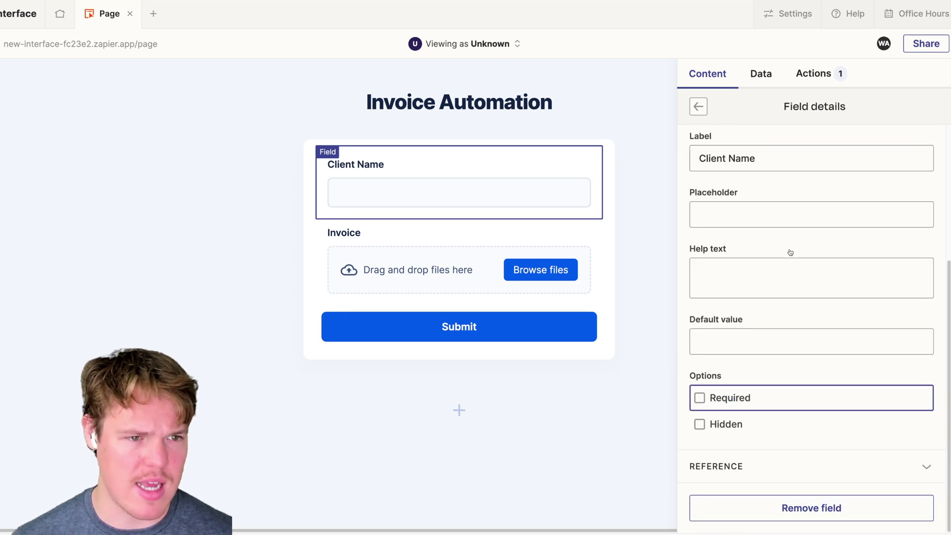
{"action": "left_click", "coordinate": [739, 399]}
Mark the Invoice field as required and close the field settings
{"action": "left_click", "coordinate": [457, 253]}
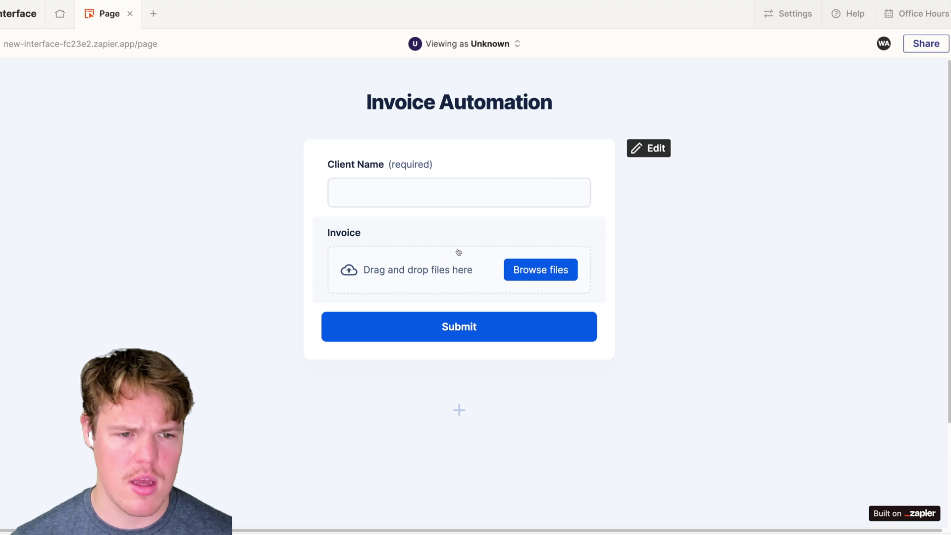
{"action": "scroll", "coordinate": [750, 417], "scroll_direction": "down", "scroll_amount": 5}
{"action": "left_click", "coordinate": [733, 492]}
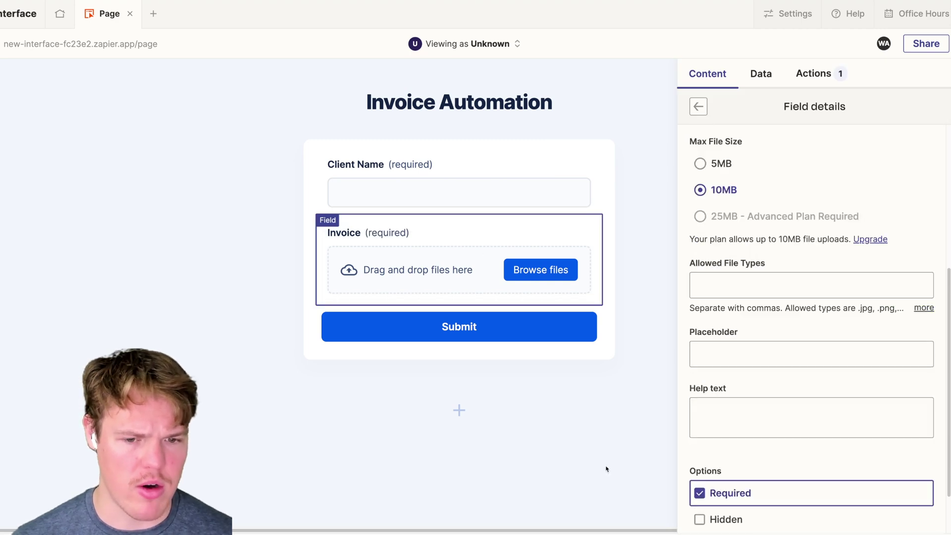
{"action": "left_click", "coordinate": [594, 449]}
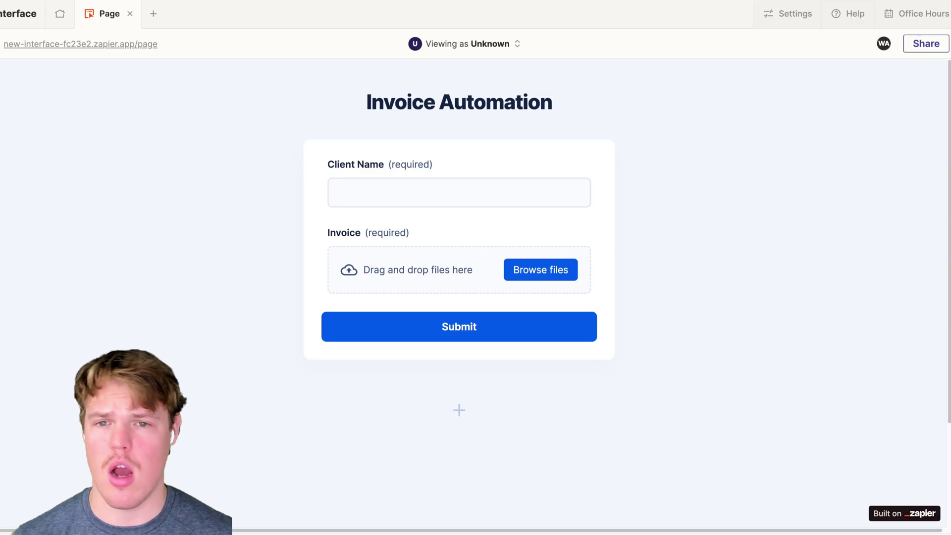
Set the Client Name field's type to Short text and close its settings panel
{"action": "left_click", "coordinate": [436, 171]}
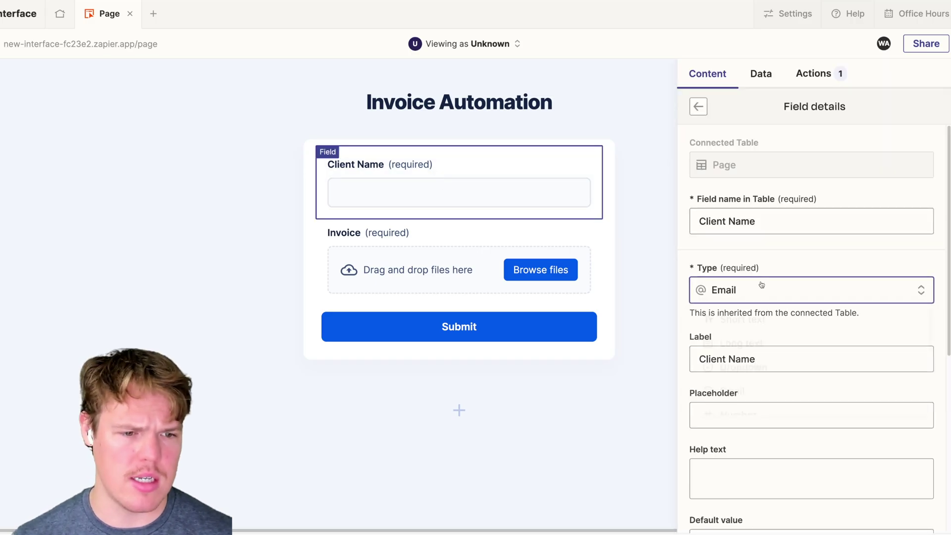
{"action": "left_click", "coordinate": [754, 325]}
{"action": "left_click", "coordinate": [335, 310]}
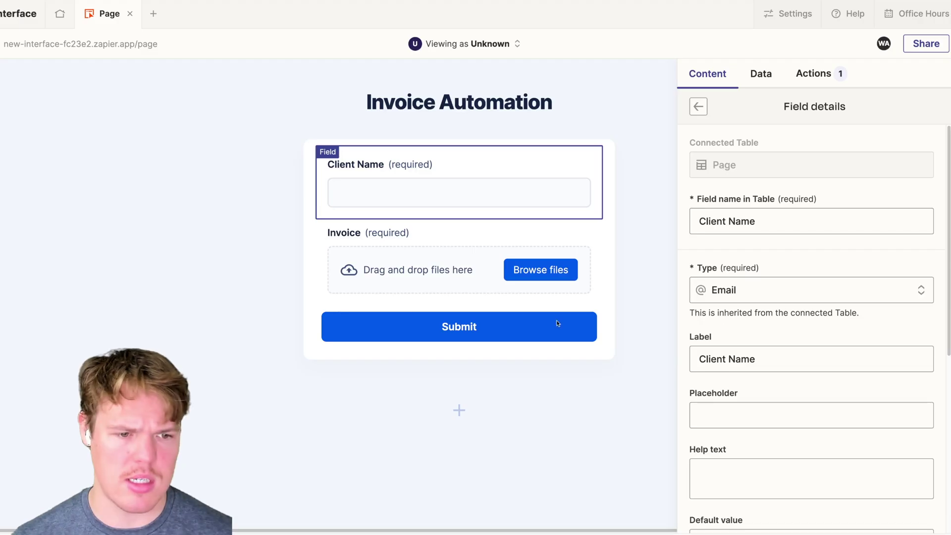
{"action": "left_click", "coordinate": [746, 297]}
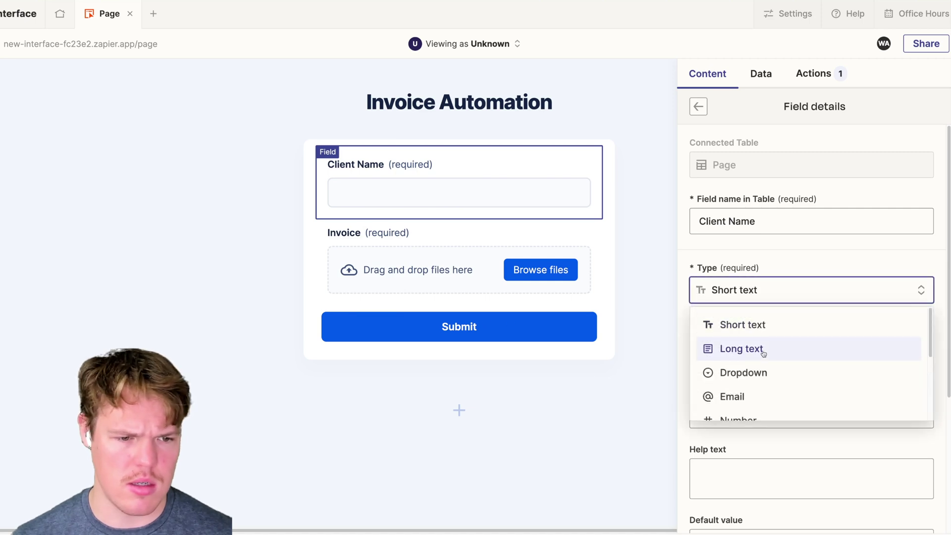
{"action": "left_click", "coordinate": [754, 326]}
{"action": "scroll", "coordinate": [760, 330], "scroll_direction": "down", "scroll_amount": 5}
{"action": "left_click", "coordinate": [585, 383]}
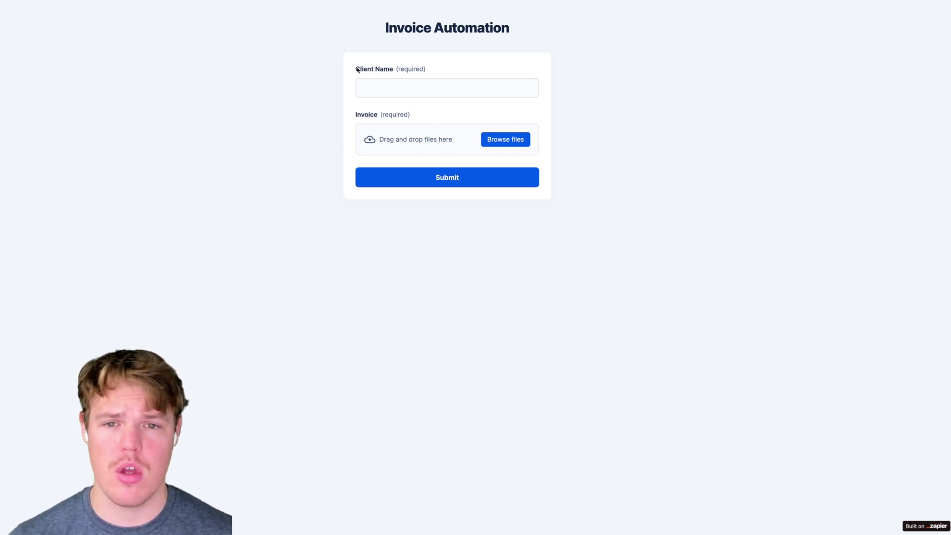
Enter a client name, attach the local Invoice.pdf, and submit the form
{"action": "left_click_drag", "start_coordinate": [362, 66], "coordinate": [401, 80]}
{"action": "left_click", "coordinate": [403, 85]}
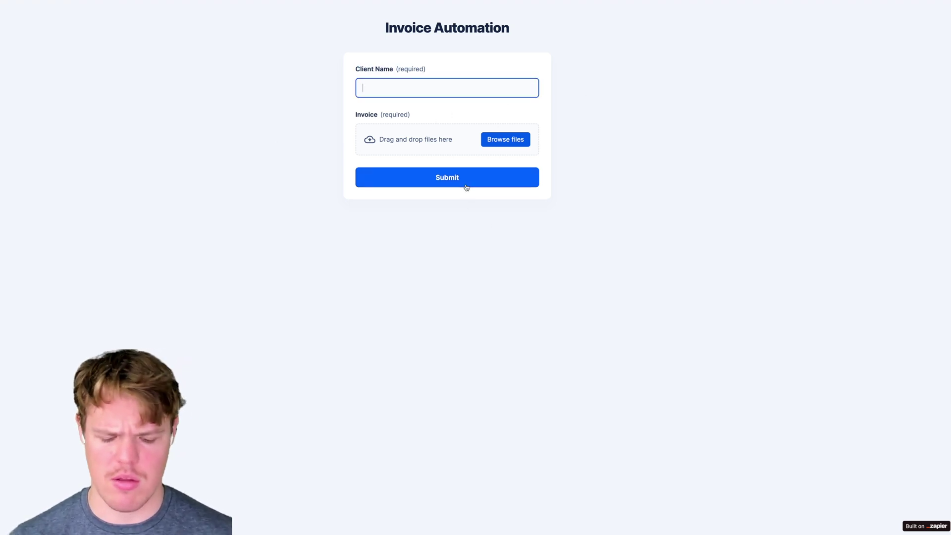
{"action": "type", "text": "James"}
{"action": "left_click", "coordinate": [266, 174]}
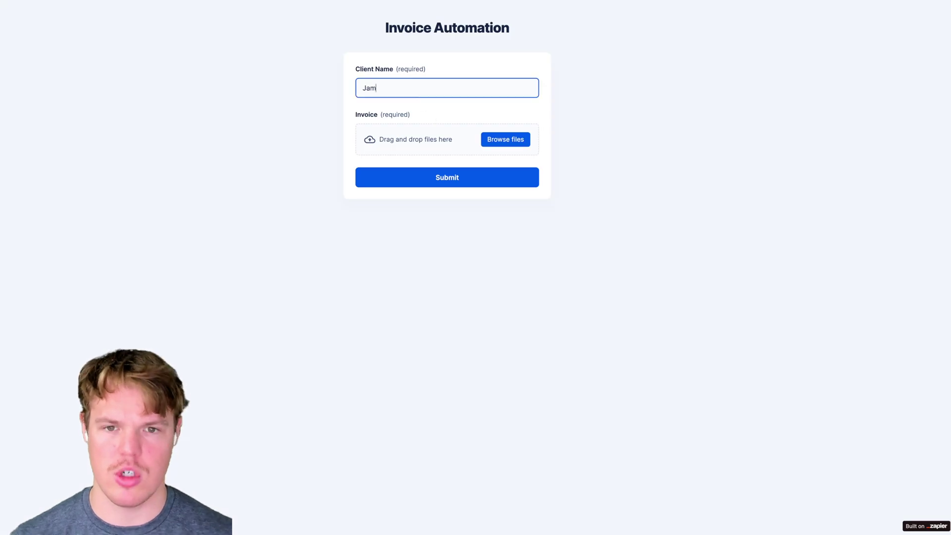
{"action": "left_click", "coordinate": [306, 110]}
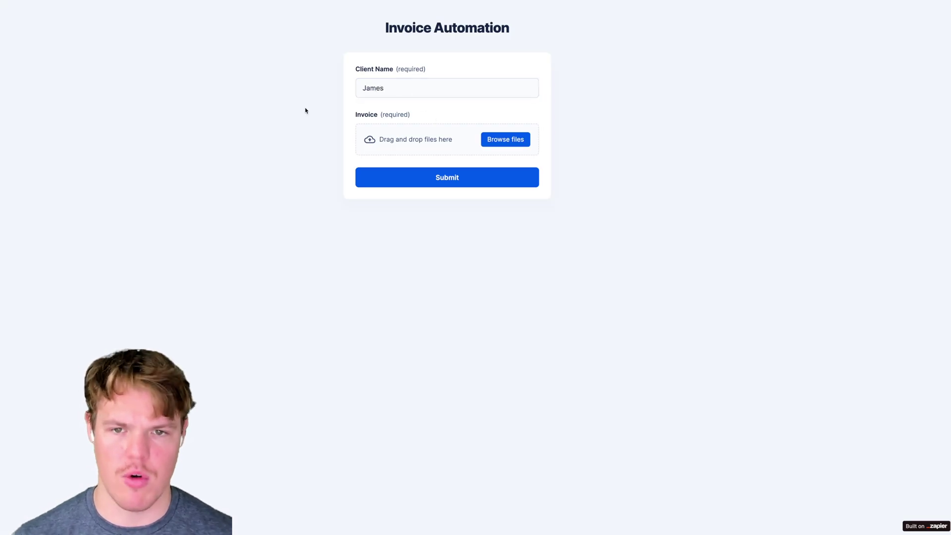
{"action": "left_click", "coordinate": [498, 143]}
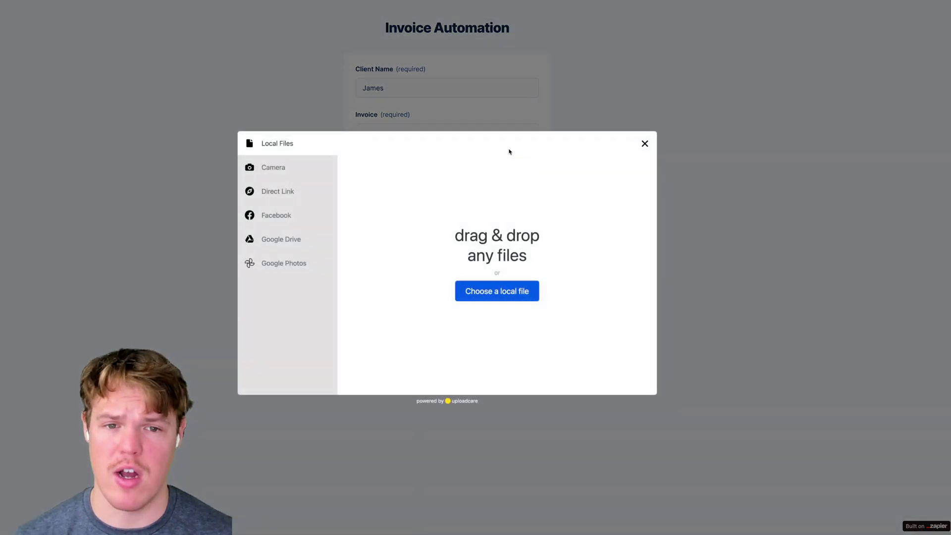
{"action": "left_click", "coordinate": [510, 291]}
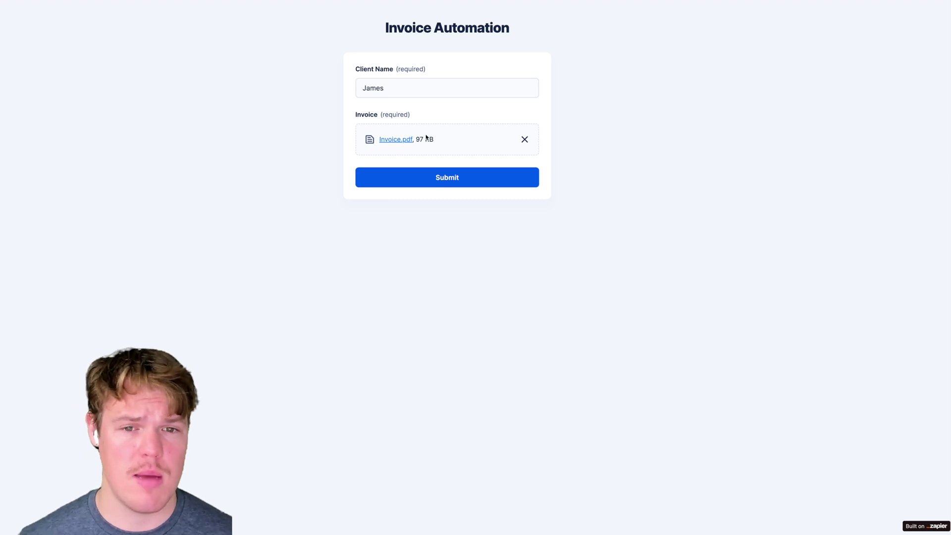
{"action": "left_click", "coordinate": [438, 177]}
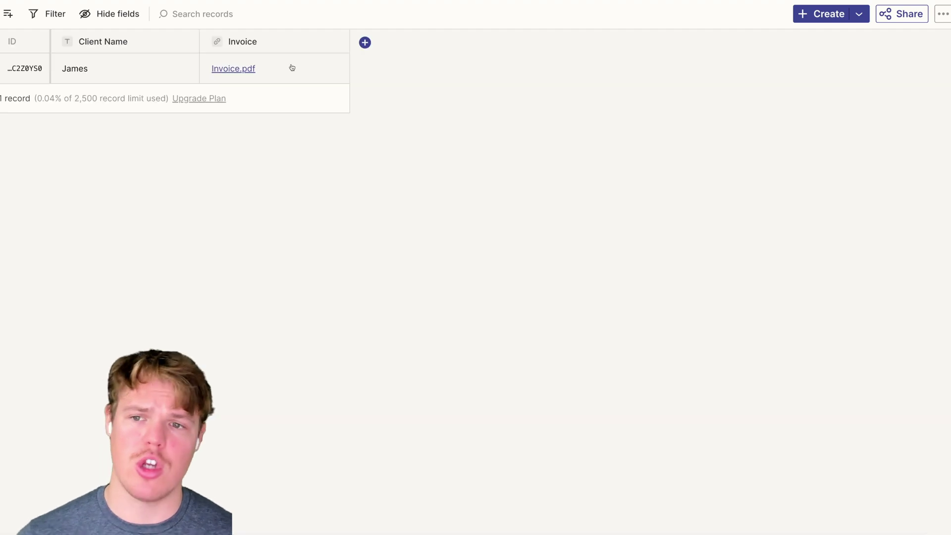
Inspect the new record's client name and Invoice.pdf, then open the Invoice field's options
{"action": "left_click", "coordinate": [153, 72]}
{"action": "left_click", "coordinate": [279, 71]}
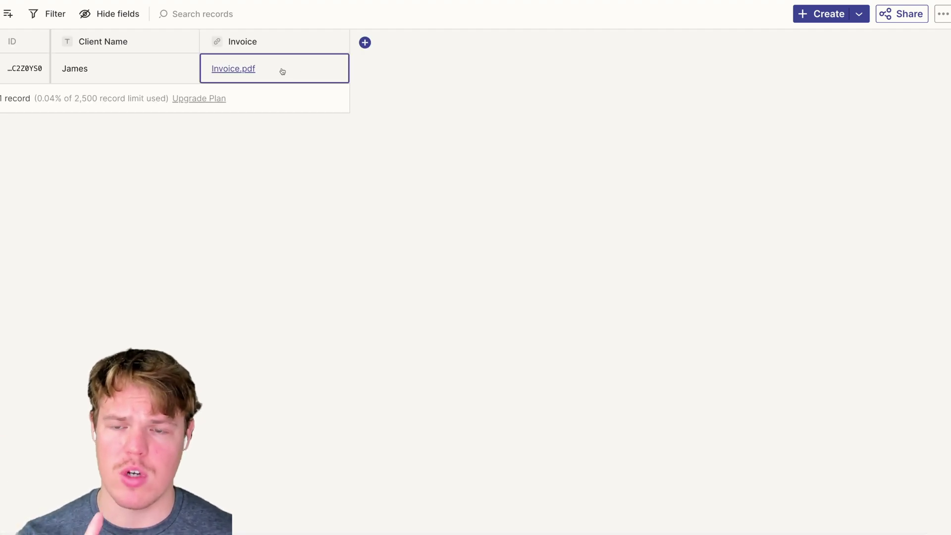
{"action": "left_click", "coordinate": [270, 45]}
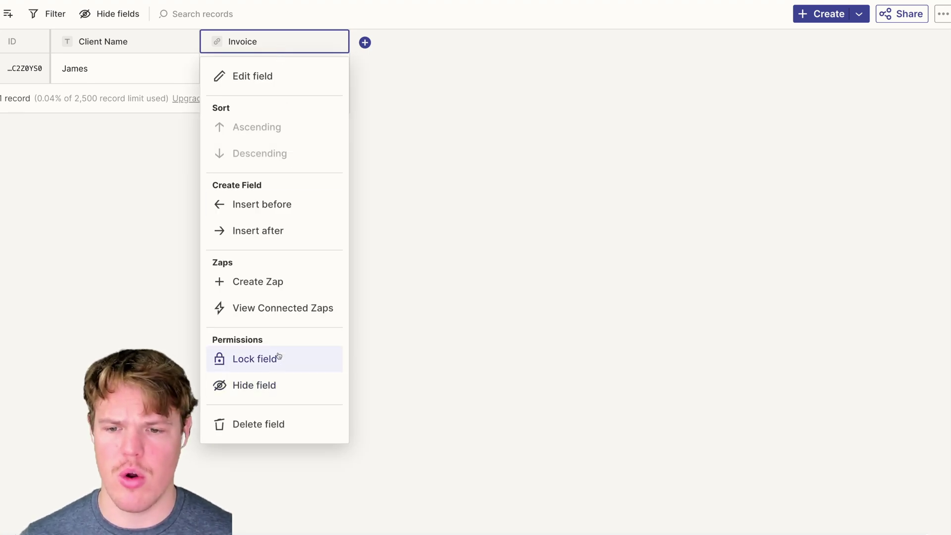
Create a Zap from the Invoice field's Zaps menu
{"action": "left_click", "coordinate": [272, 282]}
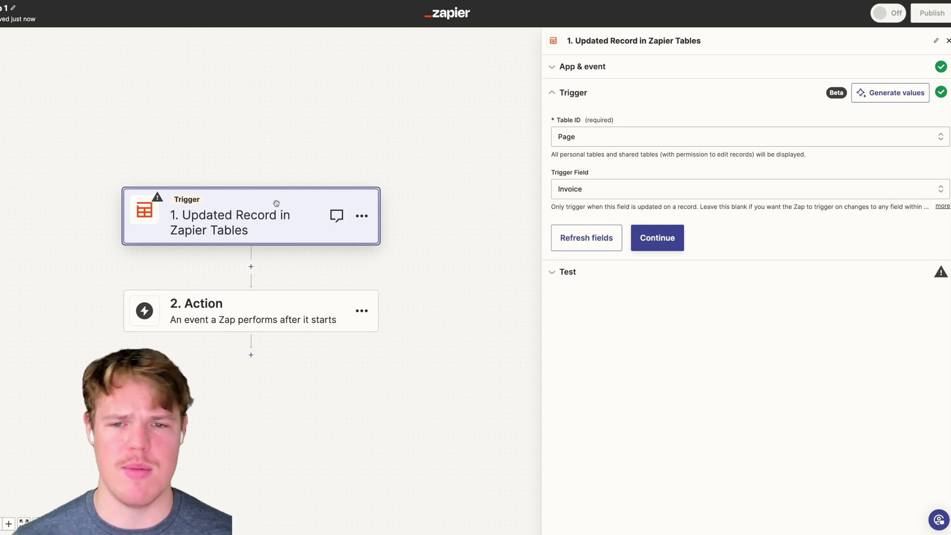
Confirm the Updated Record trigger and test it to pull in the Invoice.pdf record
{"action": "left_click_drag", "start_coordinate": [380, 136], "coordinate": [447, 118]}
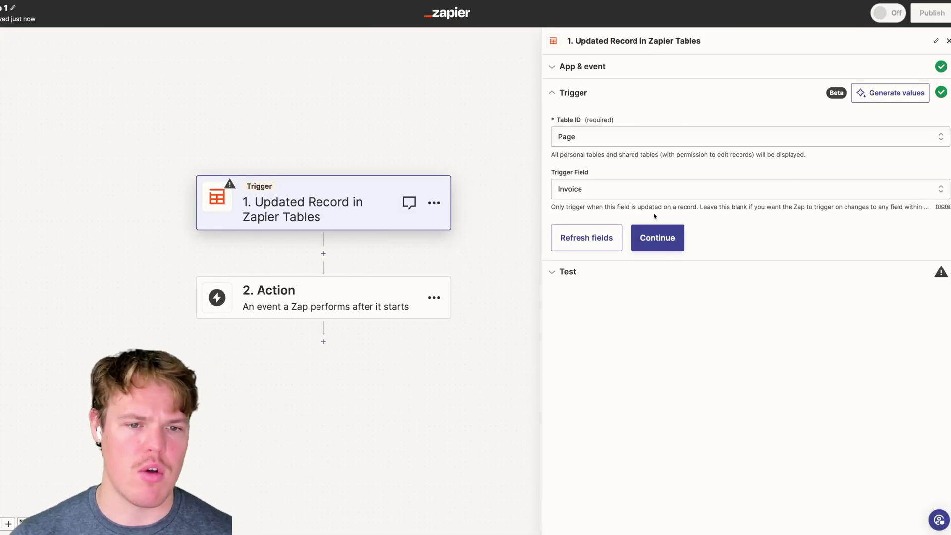
{"action": "left_click", "coordinate": [658, 238]}
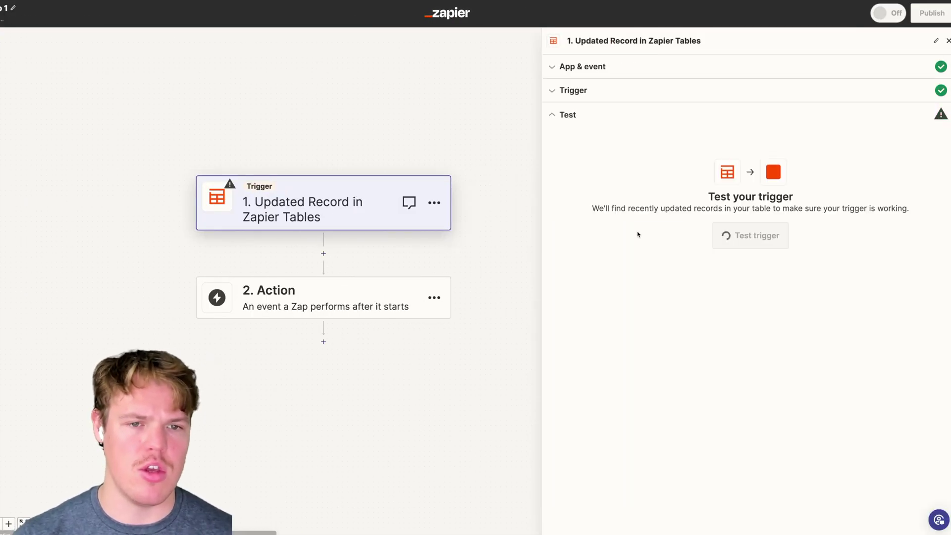
{"action": "left_click", "coordinate": [762, 238]}
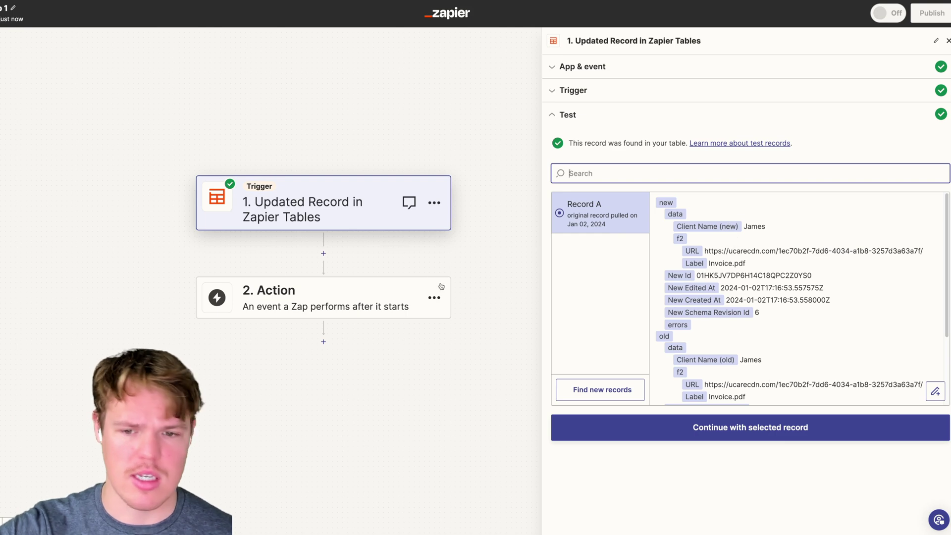
{"action": "scroll", "coordinate": [436, 264], "scroll_direction": "down", "scroll_amount": 1}
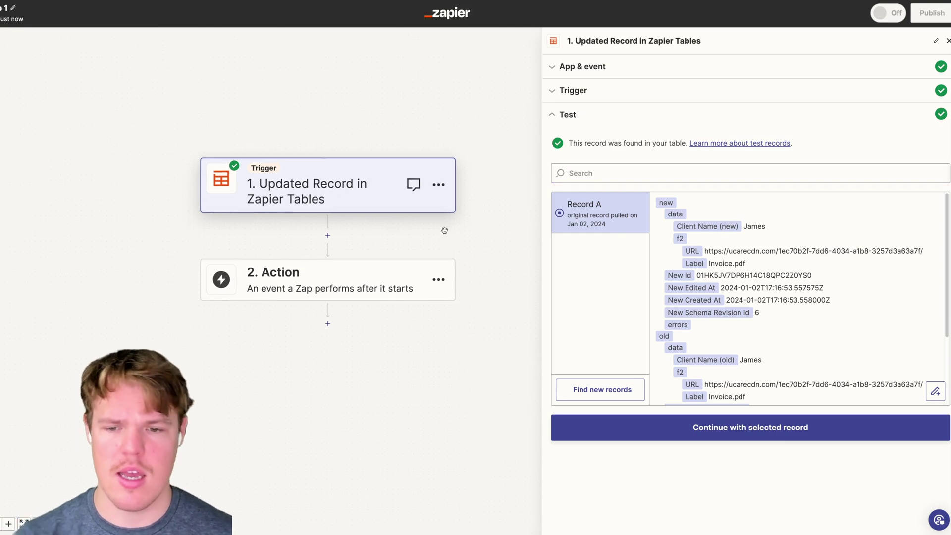
{"action": "left_click", "coordinate": [361, 276]}
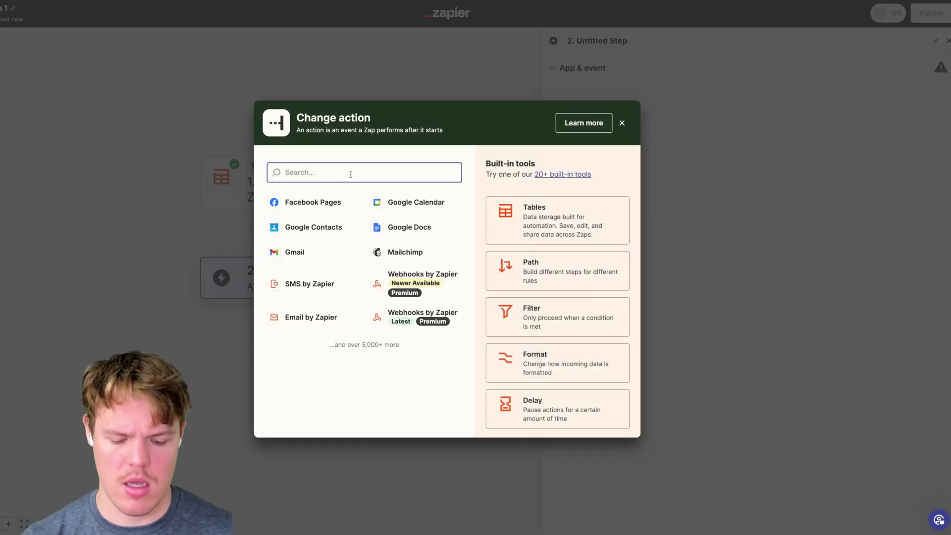
Choose Google Drive as the action app with the Upload File event
{"action": "type", "text": "files"}
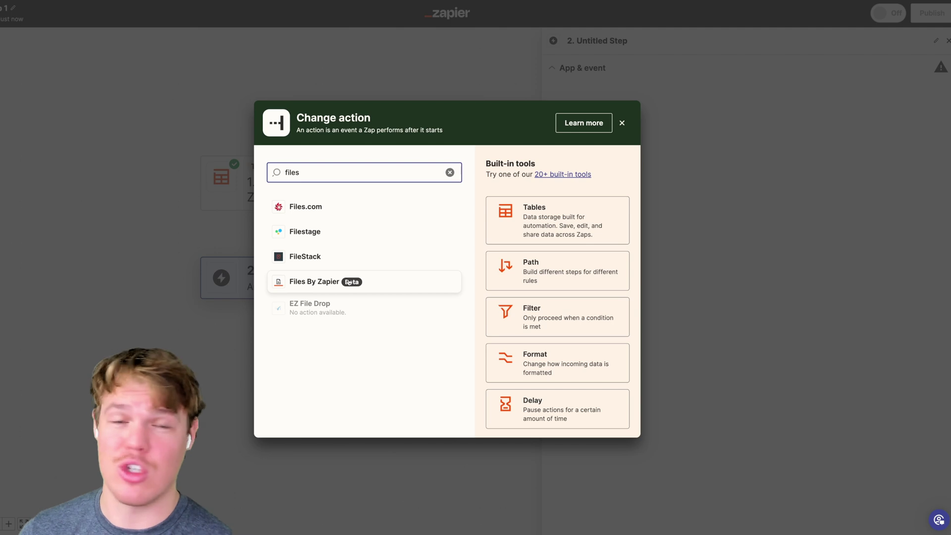
{"action": "double_click", "coordinate": [292, 172]}
{"action": "type", "text": "goog"}
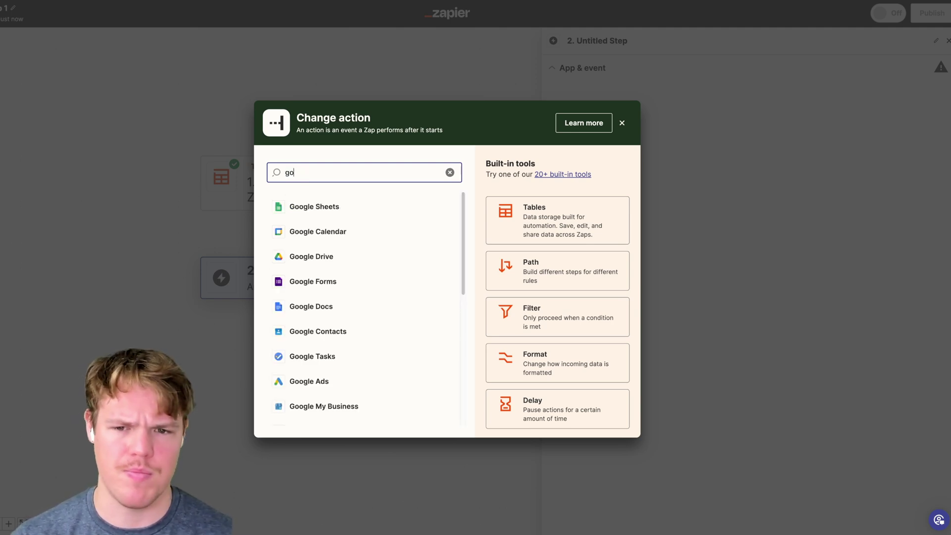
{"action": "left_click", "coordinate": [349, 253]}
{"action": "left_click", "coordinate": [634, 149]}
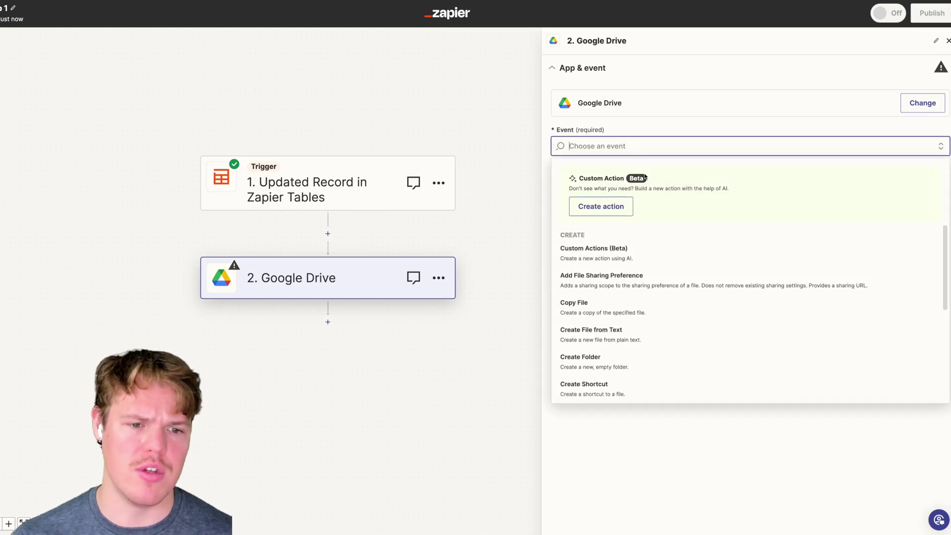
{"action": "scroll", "coordinate": [658, 285], "scroll_direction": "down", "scroll_amount": 1}
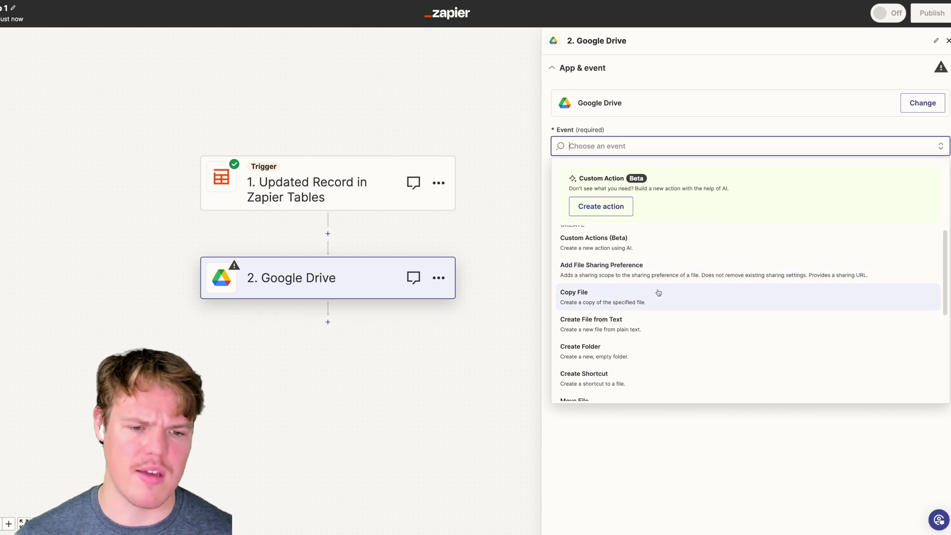
{"action": "scroll", "coordinate": [659, 293], "scroll_direction": "down", "scroll_amount": 5}
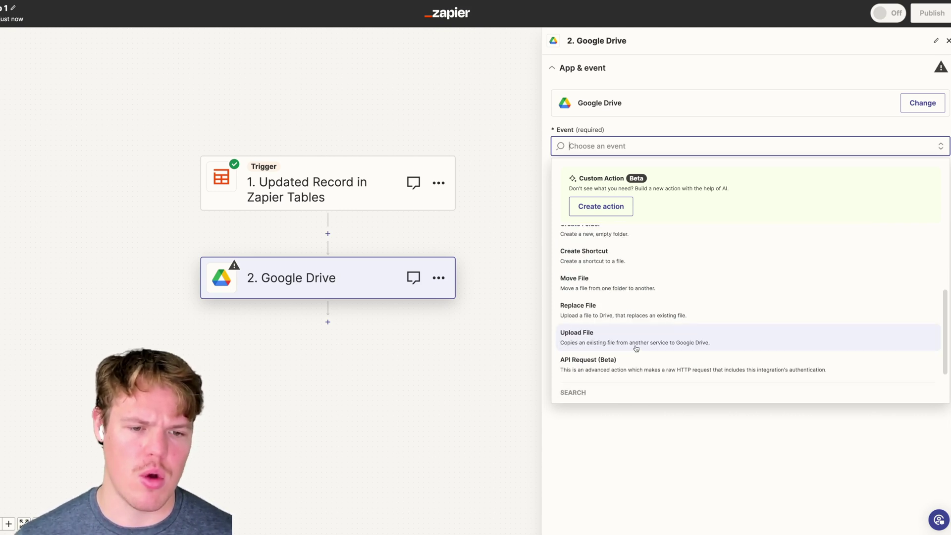
{"action": "left_click", "coordinate": [636, 348]}
Connect the Google Drive account to the Upload File step
{"action": "left_click", "coordinate": [774, 202]}
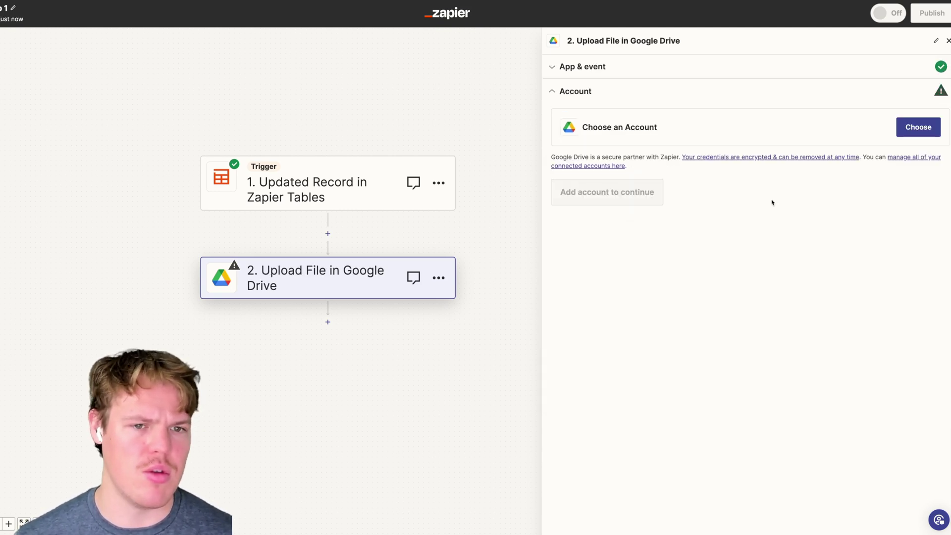
{"action": "left_click", "coordinate": [903, 134]}
{"action": "left_click", "coordinate": [675, 211]}
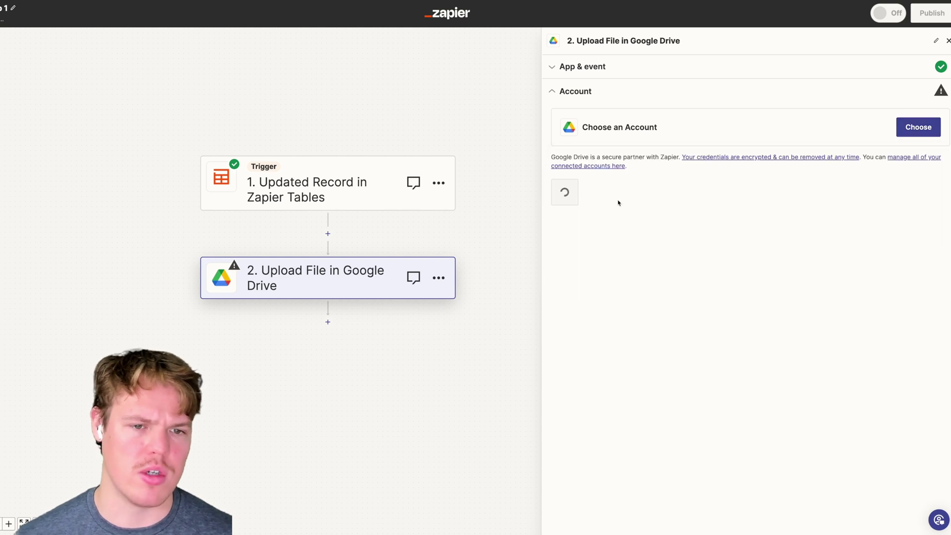
{"action": "left_click", "coordinate": [586, 197]}
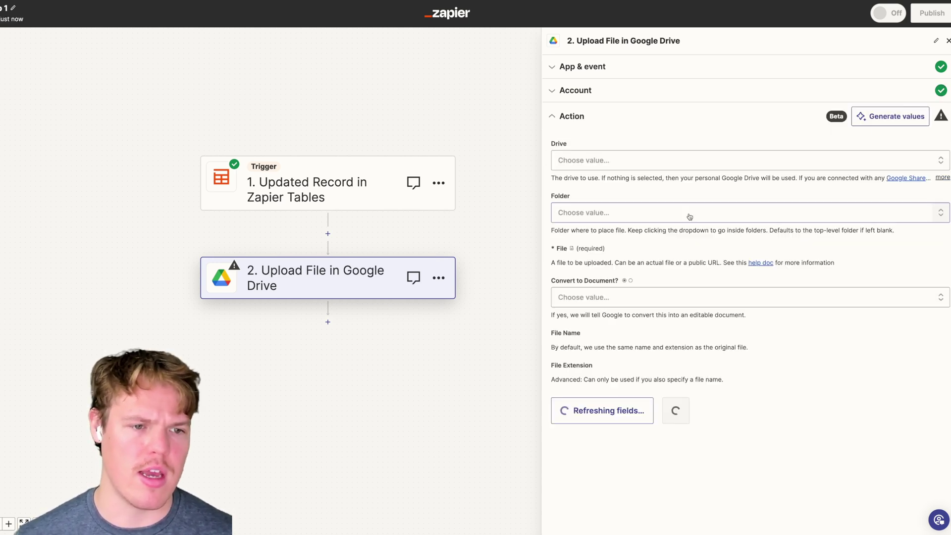
Choose Test Data as the Drive folder for uploads
{"action": "left_click", "coordinate": [647, 216]}
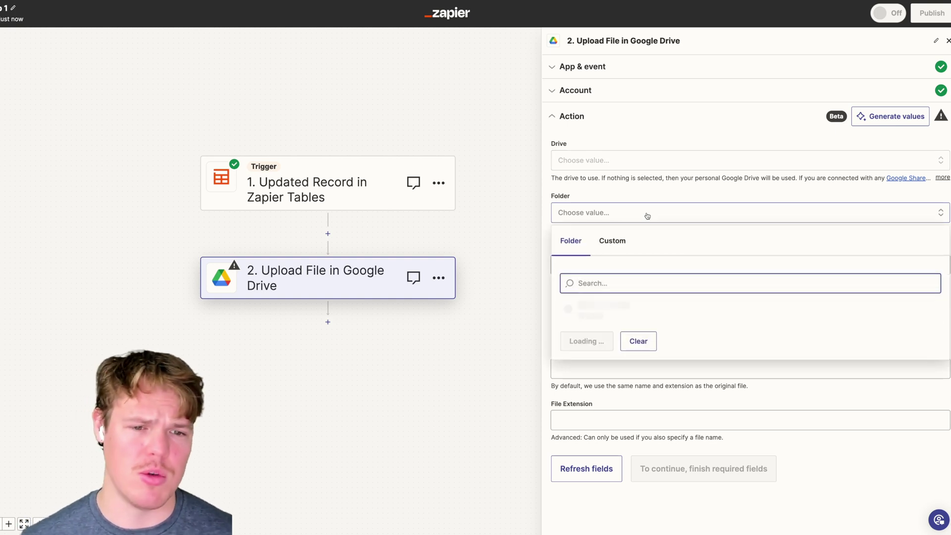
{"action": "left_click", "coordinate": [924, 311]}
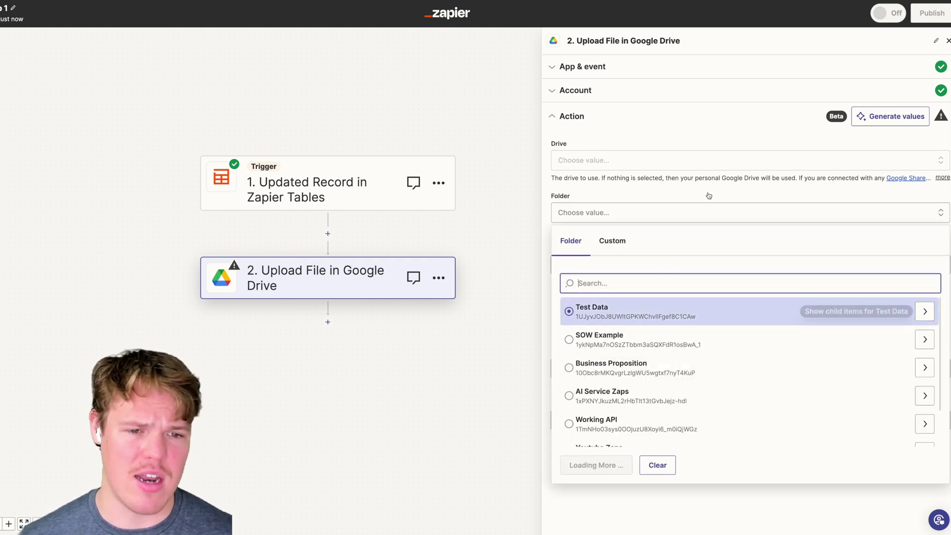
{"action": "left_click", "coordinate": [707, 195]}
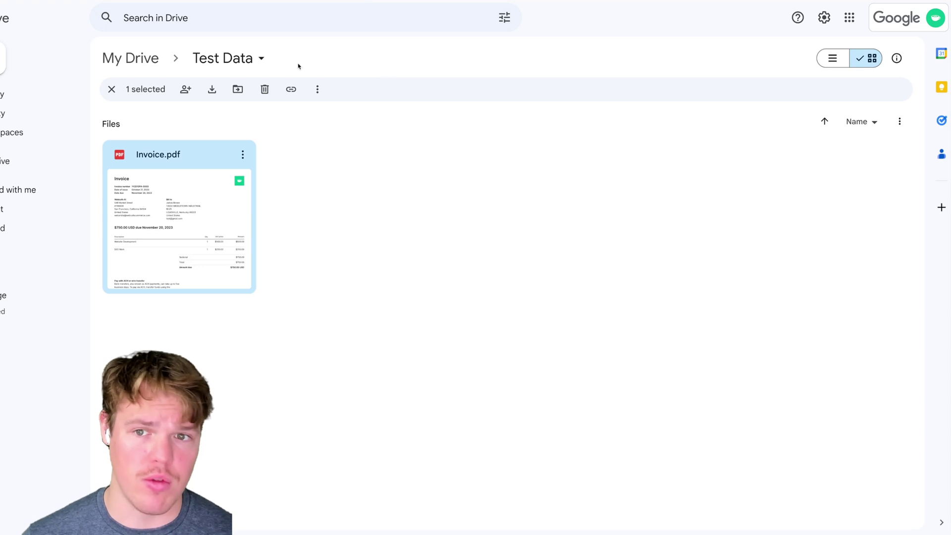
{"action": "left_click", "coordinate": [259, 59]}
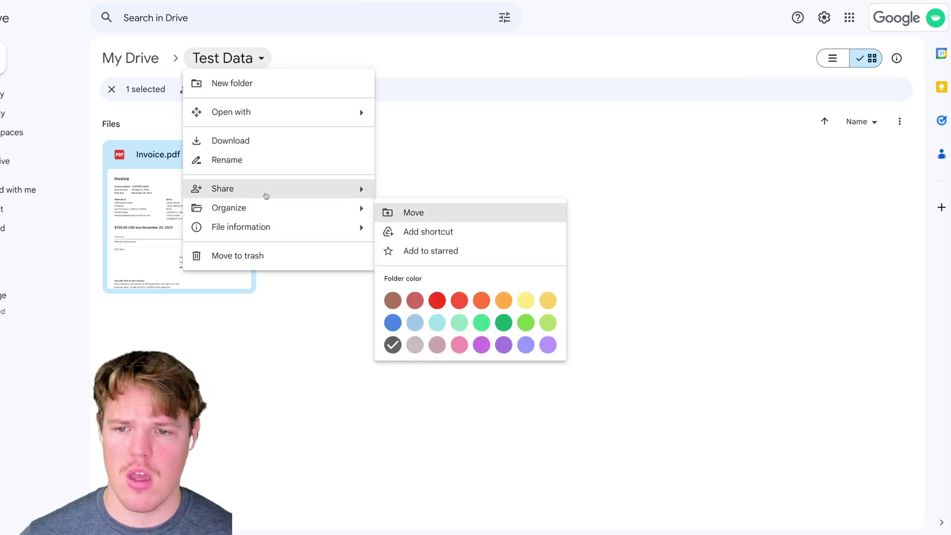
{"action": "mouse_move", "coordinate": [296, 193]}
{"action": "left_click", "coordinate": [407, 194]}
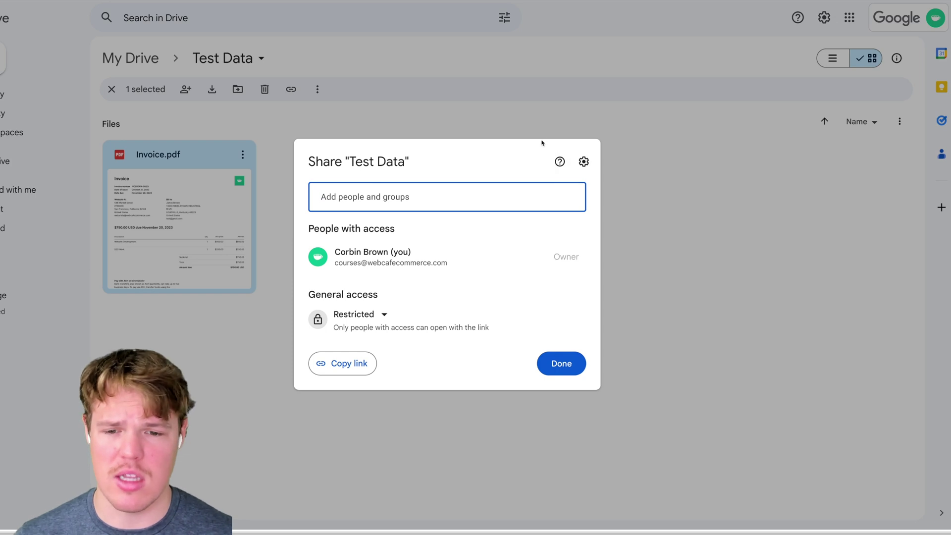
{"action": "left_click", "coordinate": [385, 315]}
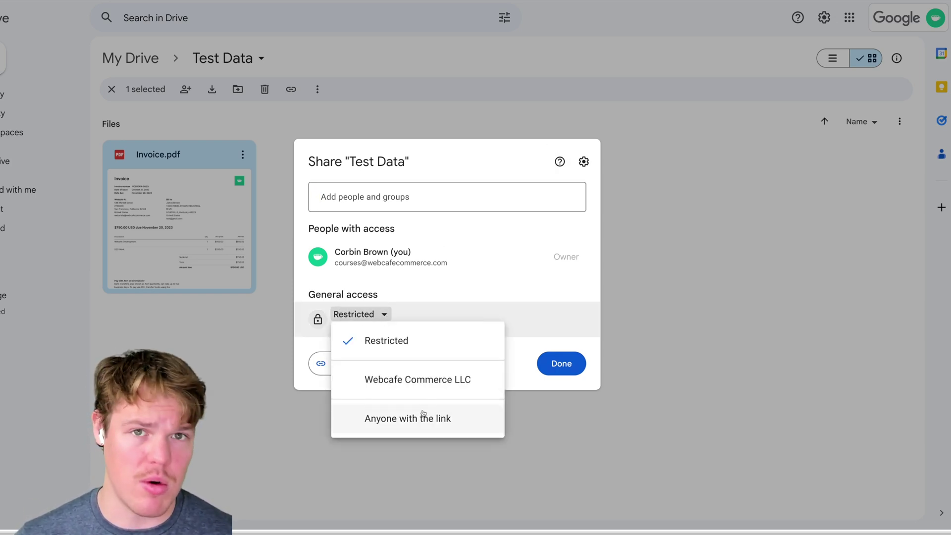
{"action": "left_click", "coordinate": [480, 138]}
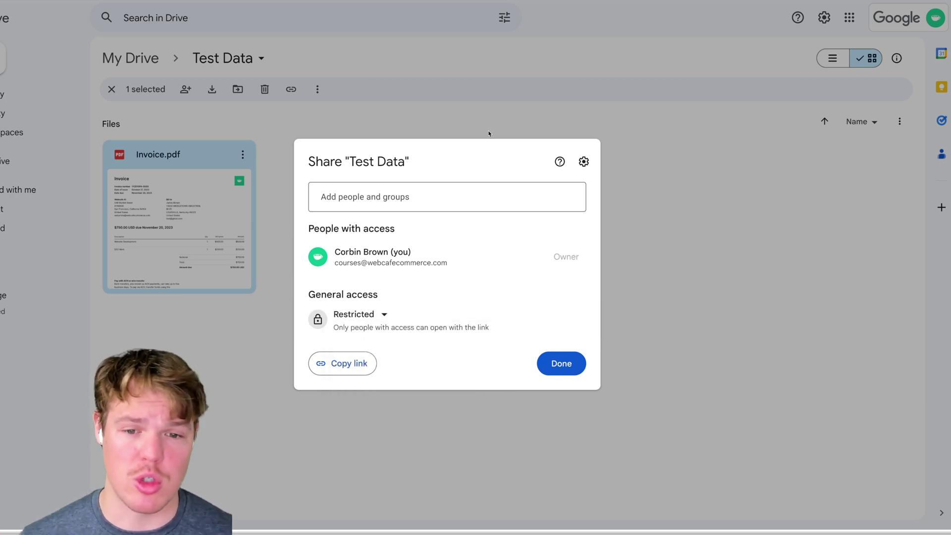
{"action": "left_click", "coordinate": [489, 134]}
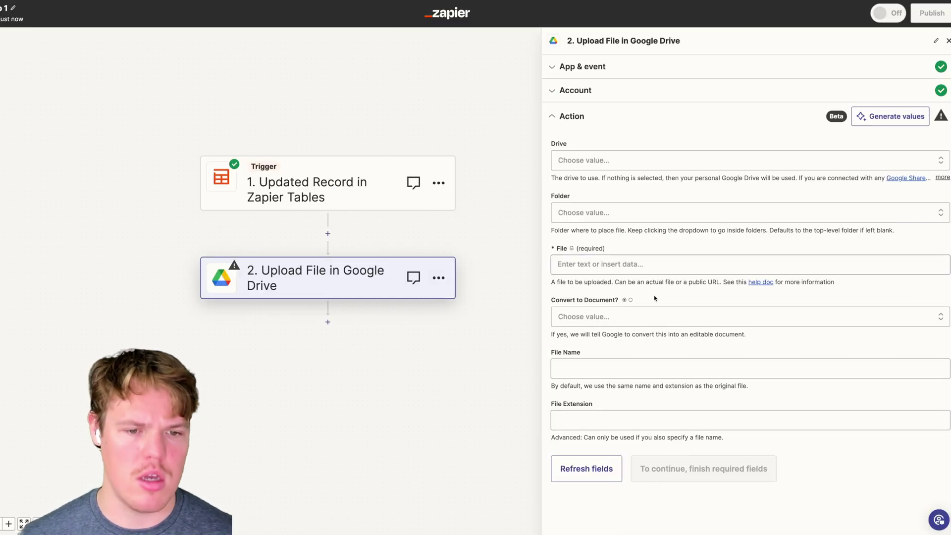
Set the File field to the record's URL and zoom the page to 125%
{"action": "left_click", "coordinate": [632, 265]}
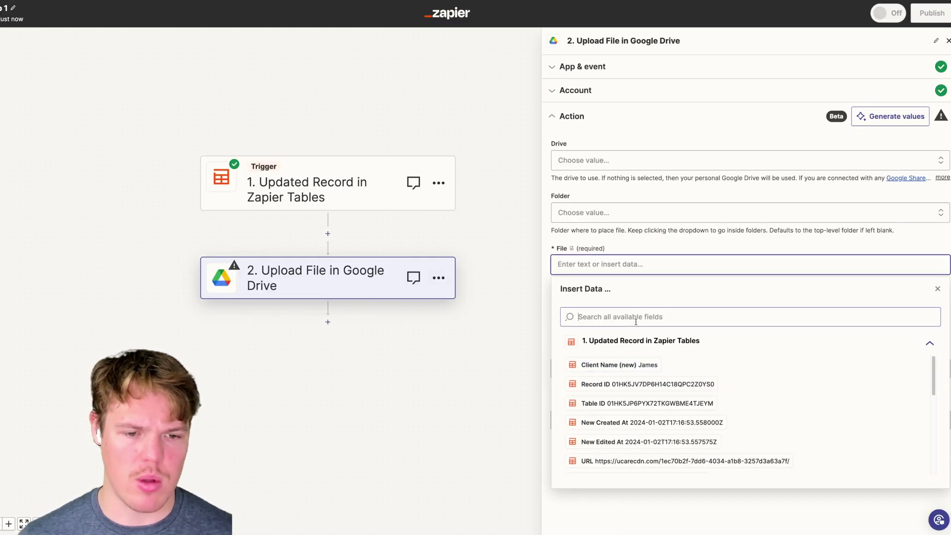
{"action": "left_click", "coordinate": [636, 319]}
{"action": "type", "text": "url"}
{"action": "left_click", "coordinate": [644, 365]}
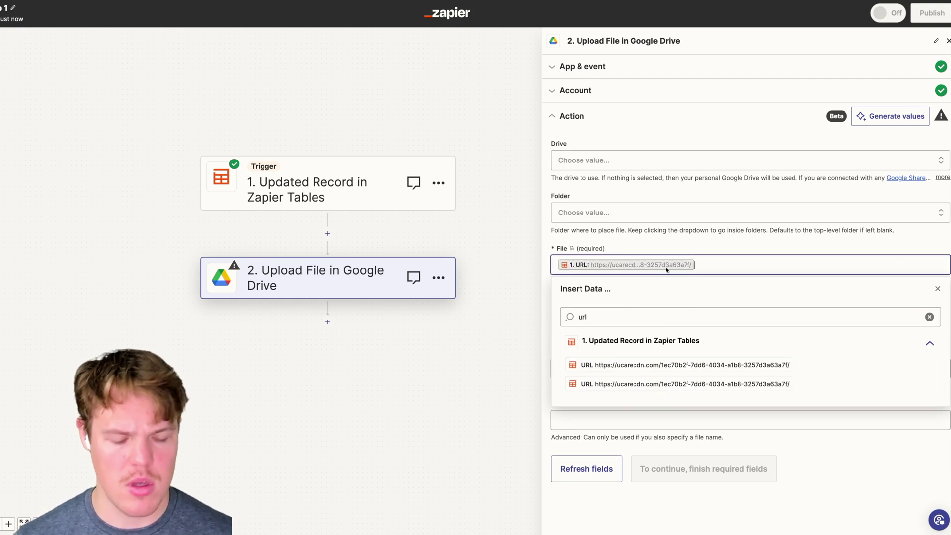
{"action": "key", "text": "super+plus"}
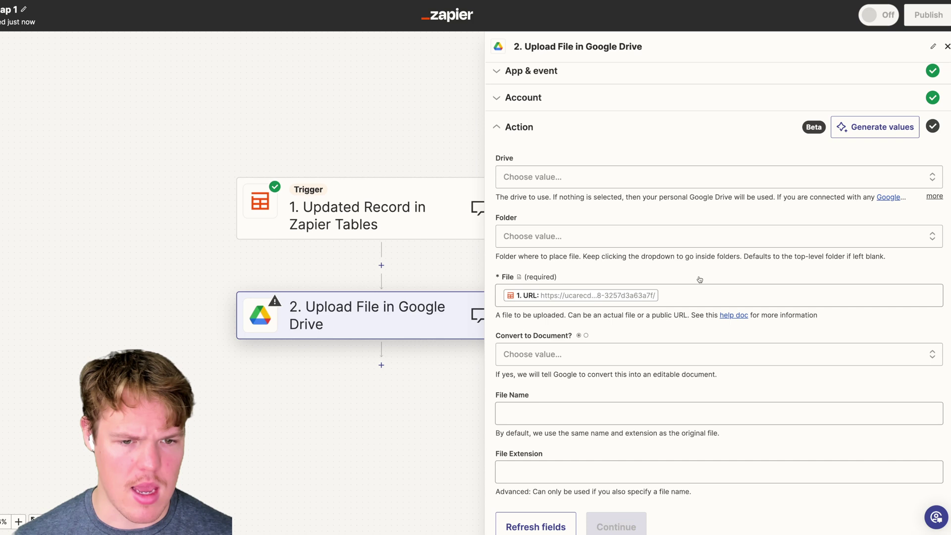
Set Convert to Document to True so the upload becomes an editable Doc
{"action": "scroll", "coordinate": [607, 327], "scroll_direction": "down", "scroll_amount": 2}
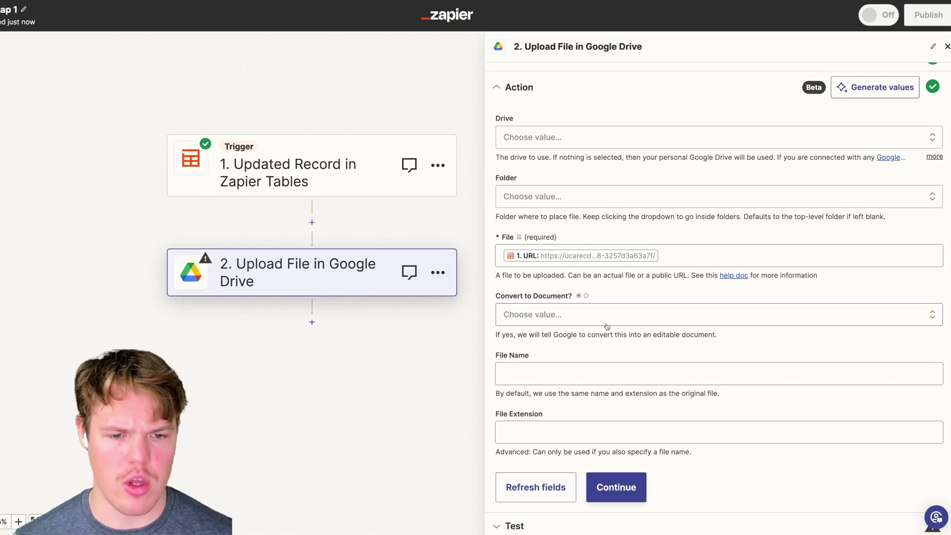
{"action": "left_click", "coordinate": [565, 320]}
{"action": "left_click", "coordinate": [552, 452]}
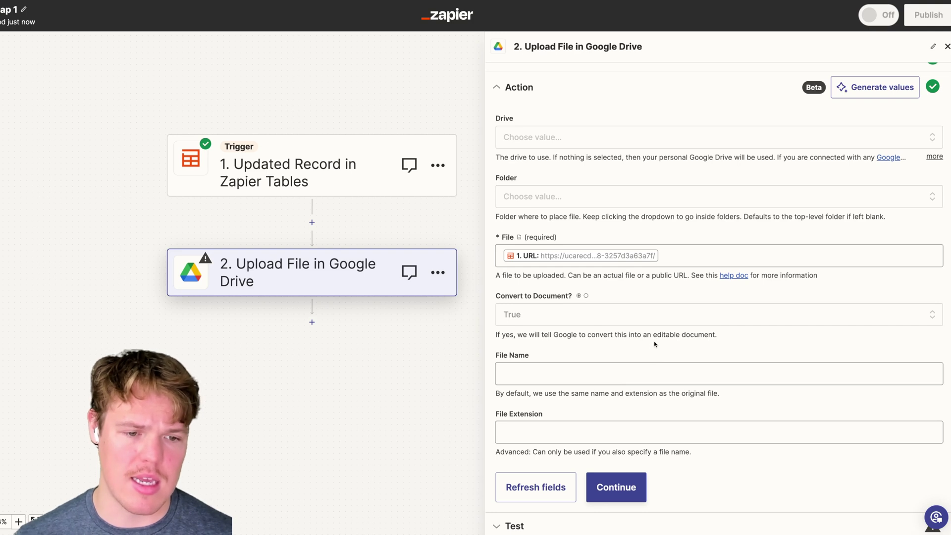
{"action": "left_click_drag", "start_coordinate": [655, 336], "coordinate": [716, 336]}
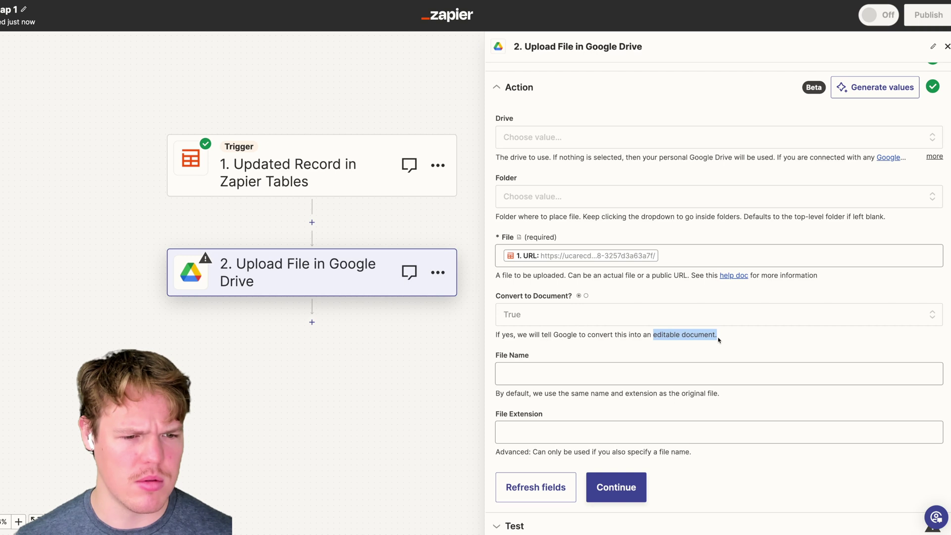
Name the file with the client name followed by 'Invoice Text'
{"action": "left_click", "coordinate": [606, 371]}
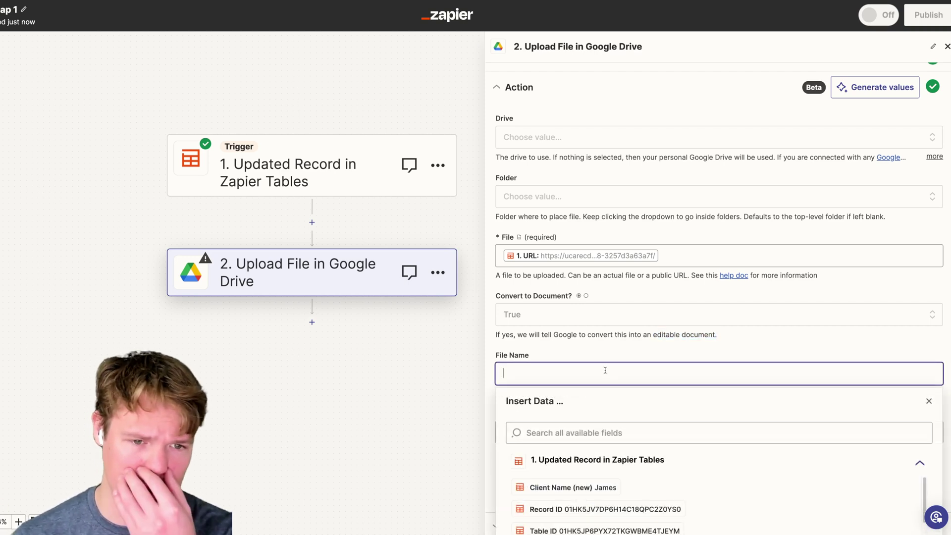
{"action": "scroll", "coordinate": [606, 371], "scroll_direction": "down", "scroll_amount": 3}
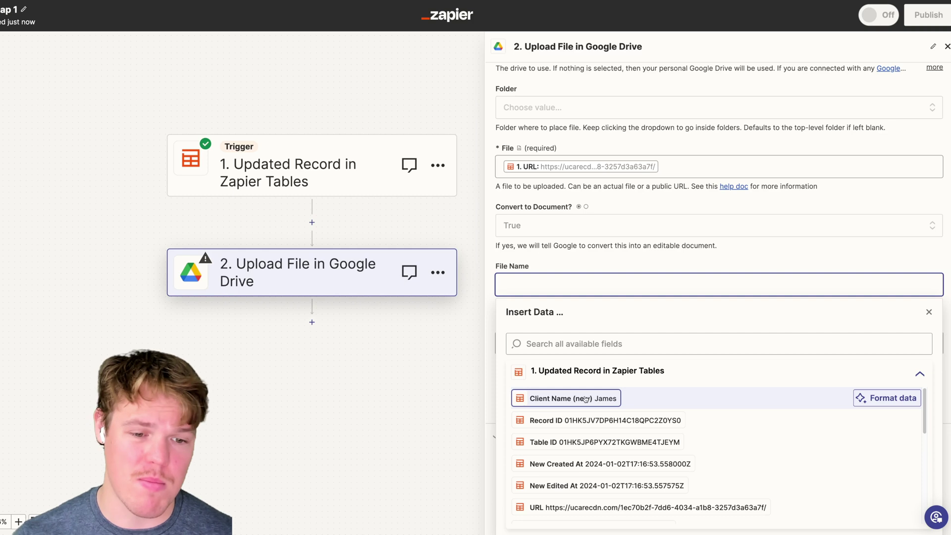
{"action": "left_click", "coordinate": [586, 399]}
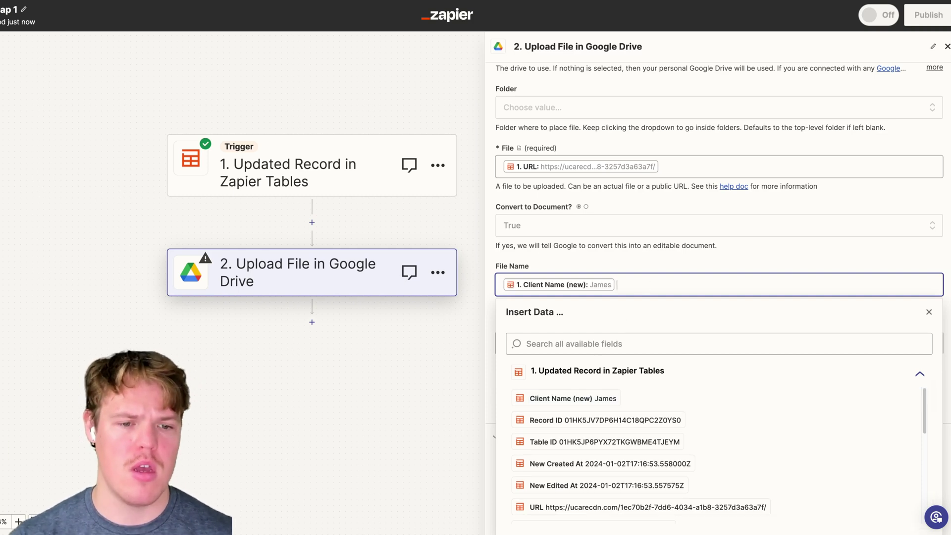
{"action": "type", "text": "Invo"}
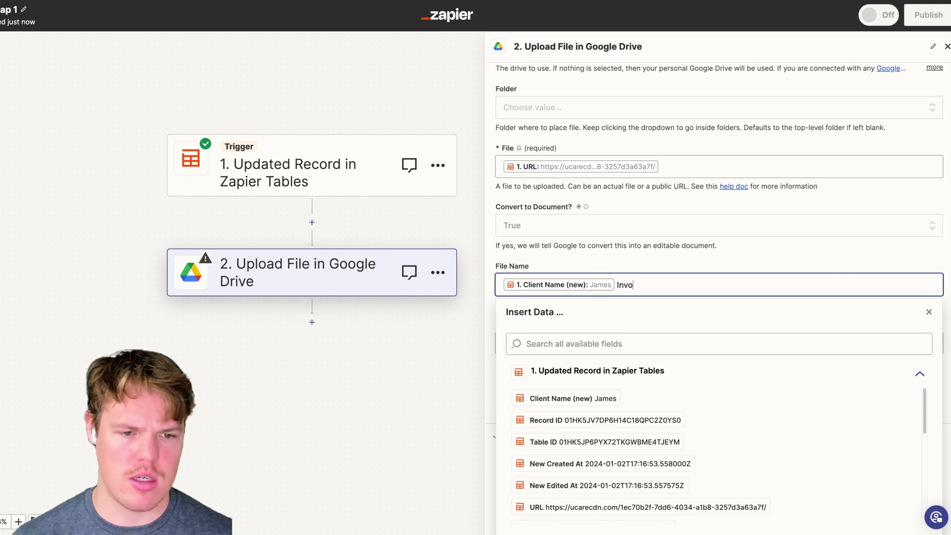
{"action": "type", "text": "ice Text"}
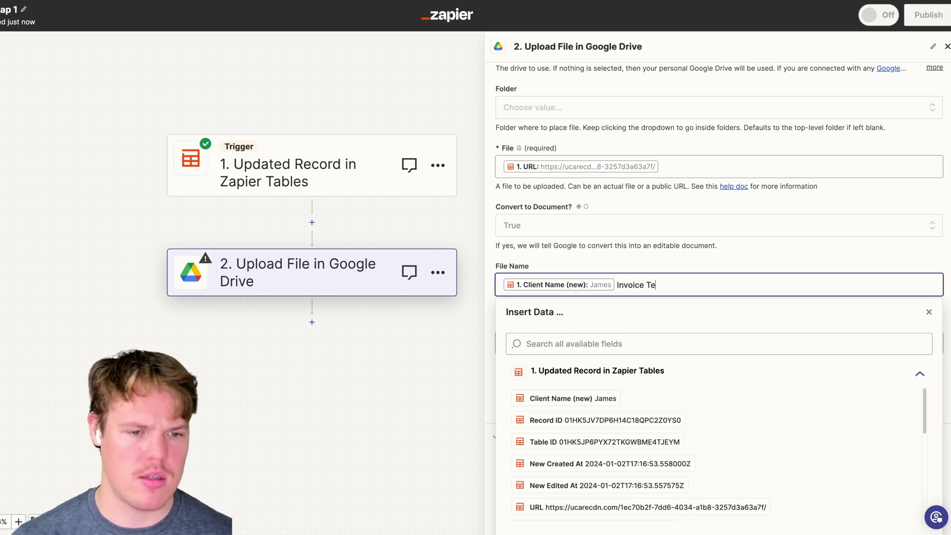
{"action": "left_click", "coordinate": [796, 255]}
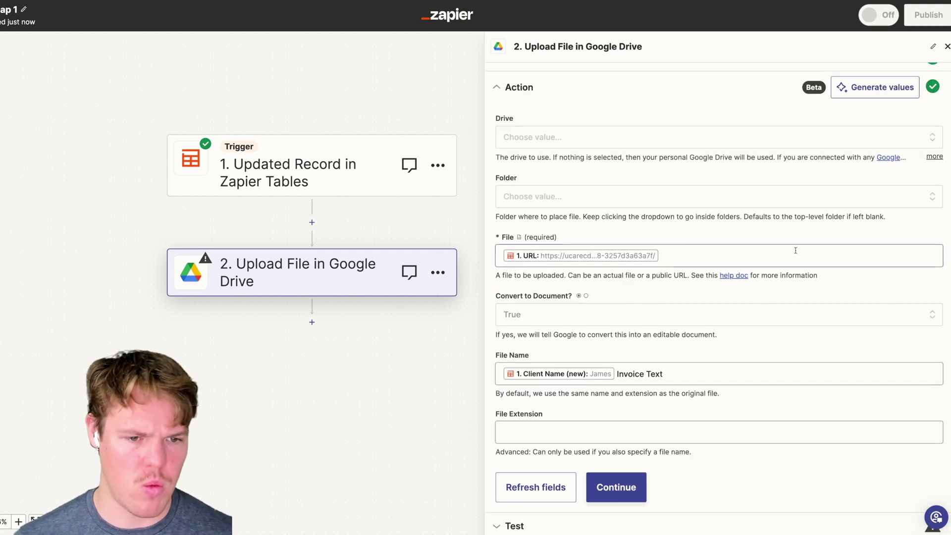
Confirm the upload settings and run a test upload to Google Drive
{"action": "left_click", "coordinate": [627, 486]}
{"action": "left_click", "coordinate": [626, 485]}
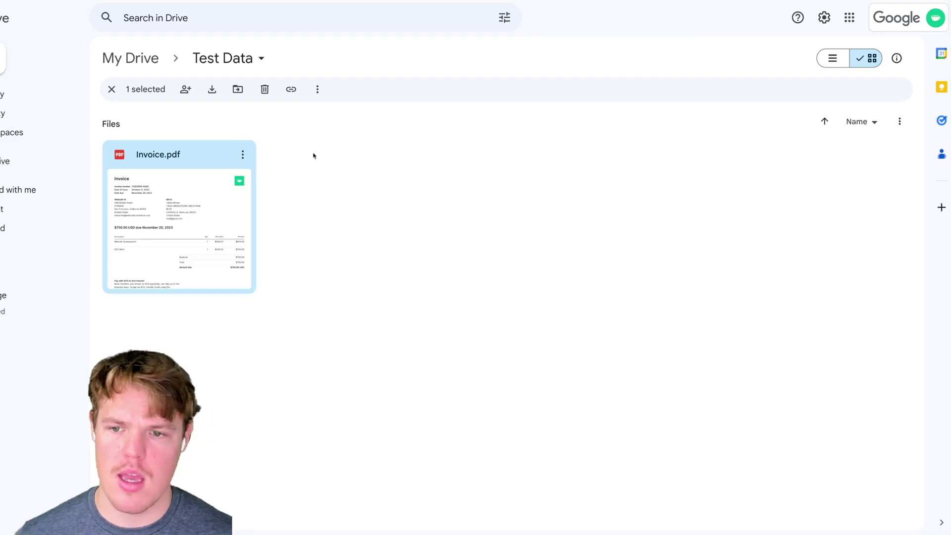
{"action": "left_click", "coordinate": [343, 161]}
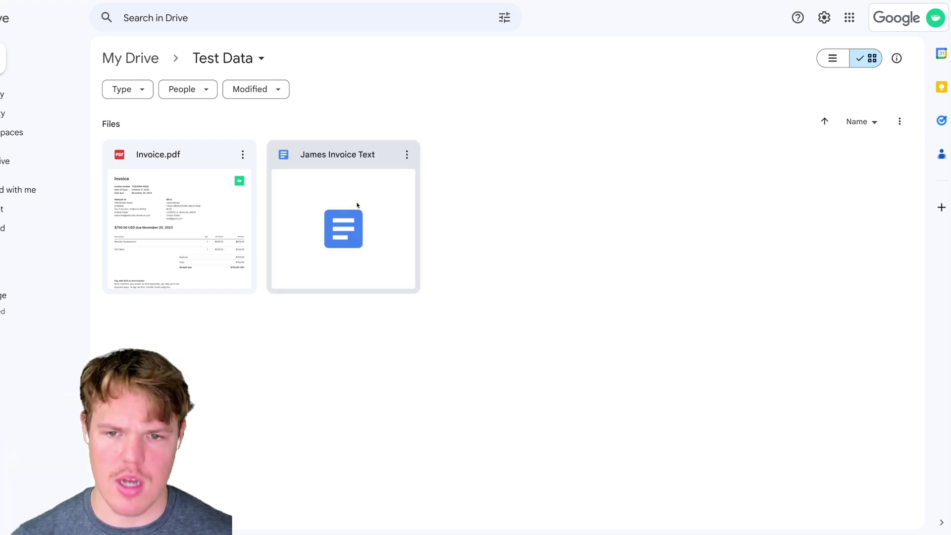
Open the new invoice text Google Doc and scroll through its converted invoice content
{"action": "double_click", "coordinate": [348, 197]}
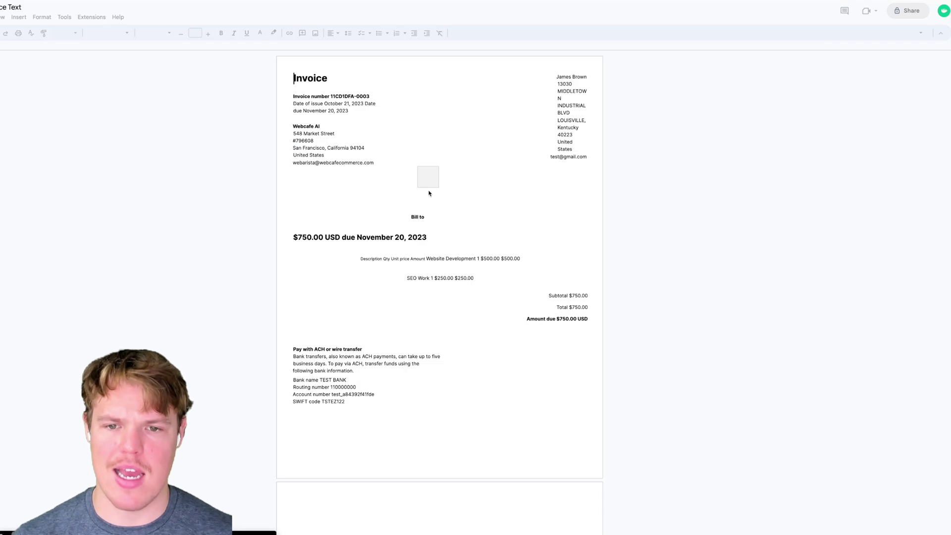
{"action": "scroll", "coordinate": [416, 267], "scroll_direction": "down", "scroll_amount": 3}
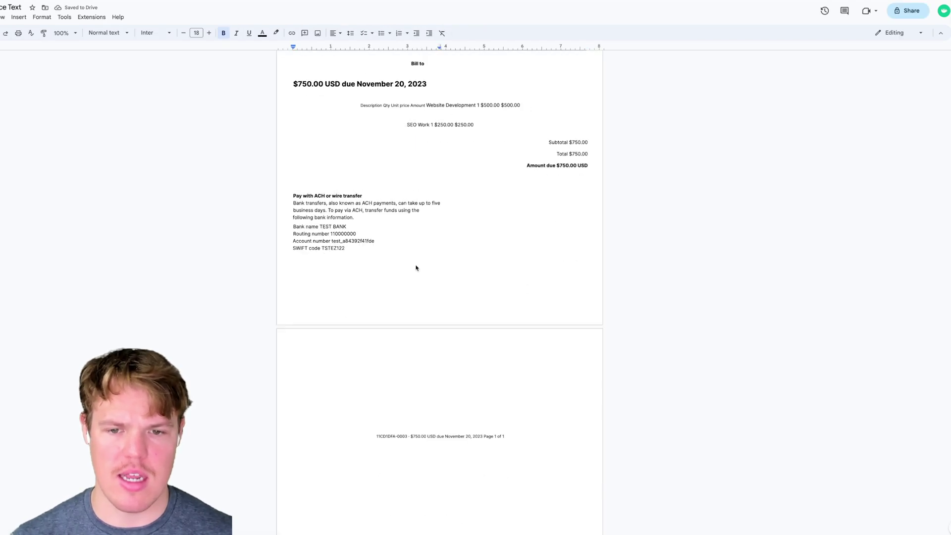
{"action": "scroll", "coordinate": [417, 267], "scroll_direction": "down", "scroll_amount": 3}
{"action": "scroll", "coordinate": [418, 264], "scroll_direction": "up", "scroll_amount": 6}
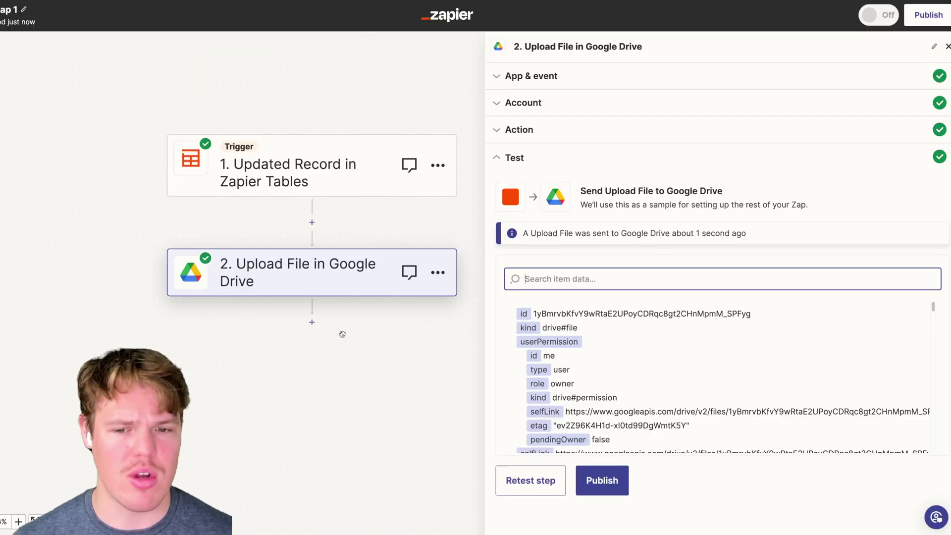
Add a third step using Files By Zapier with the Text From File event
{"action": "scroll", "coordinate": [343, 334], "scroll_direction": "down", "scroll_amount": 2}
{"action": "left_click", "coordinate": [291, 282]}
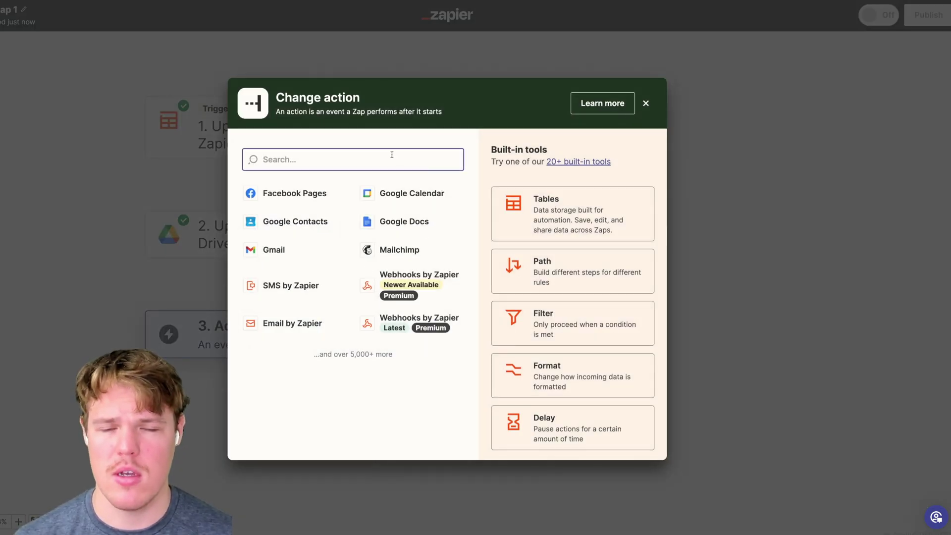
{"action": "type", "text": "files"}
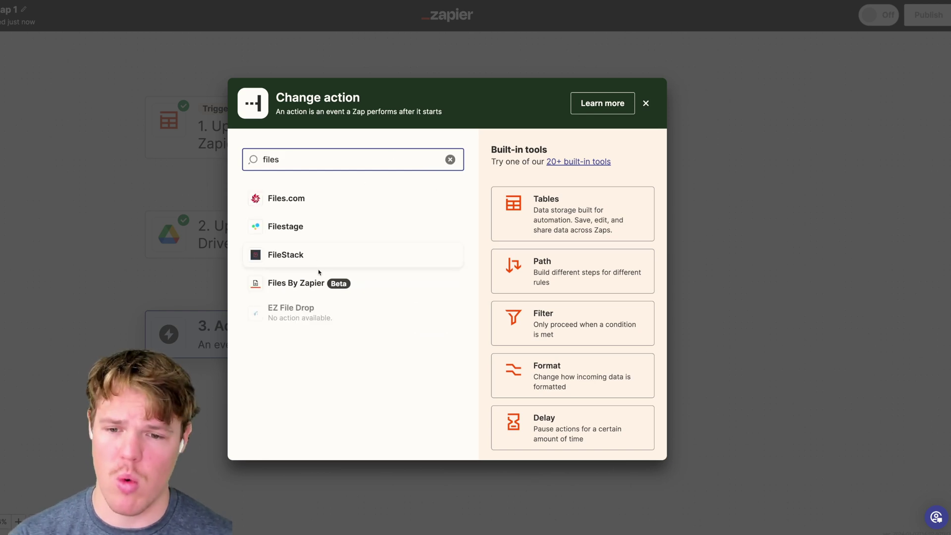
{"action": "left_click", "coordinate": [310, 283]}
{"action": "scroll", "coordinate": [109, 185], "scroll_direction": "down", "scroll_amount": 2}
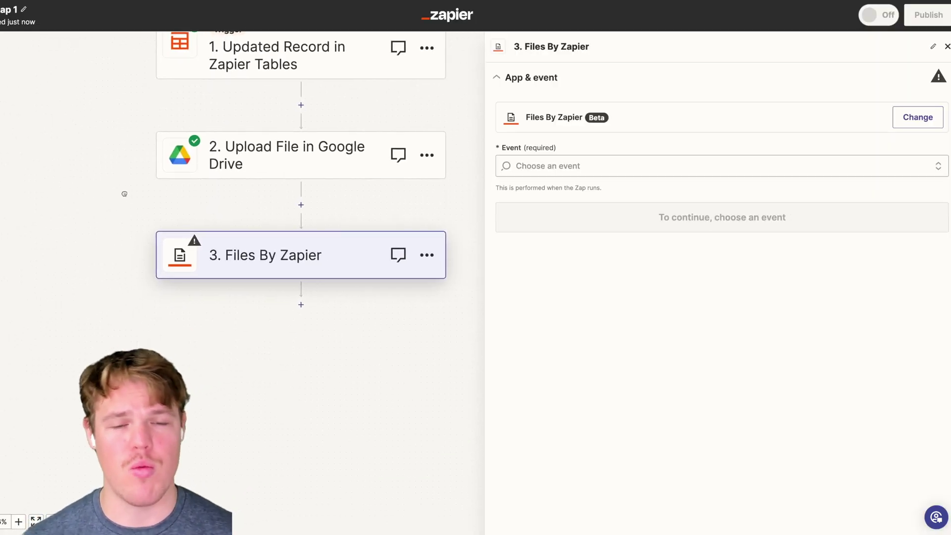
{"action": "left_click", "coordinate": [640, 160]}
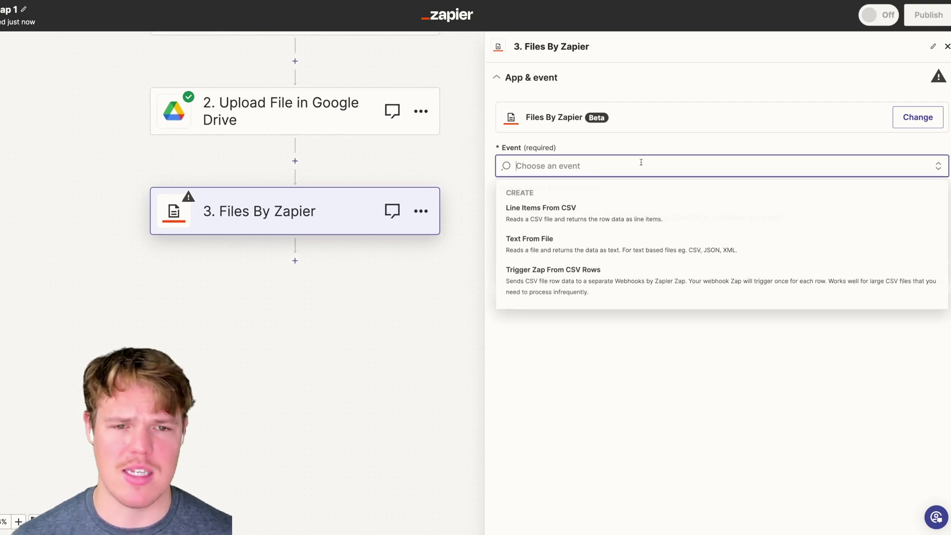
{"action": "left_click", "coordinate": [605, 251]}
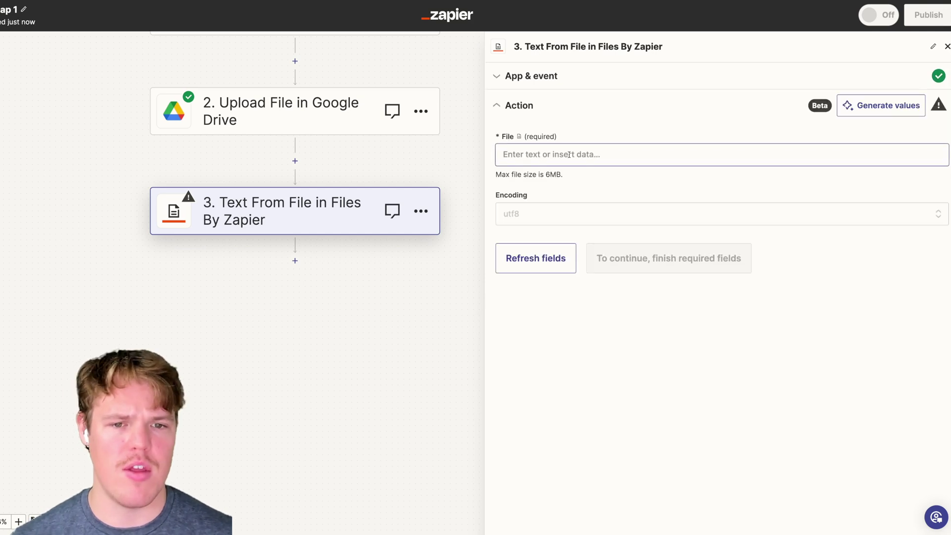
Set the File input to 2. File Txt from the Drive upload step
{"action": "left_click", "coordinate": [630, 264]}
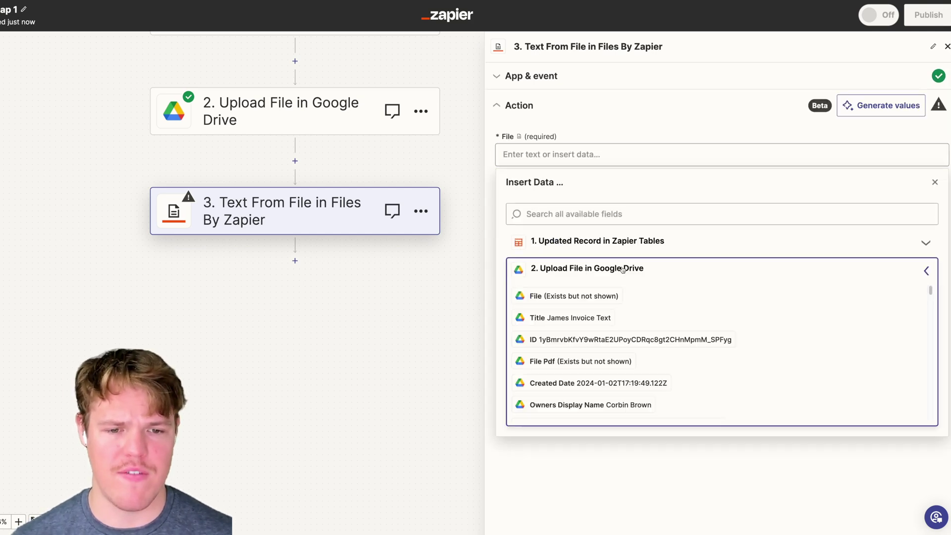
{"action": "left_click", "coordinate": [583, 215]}
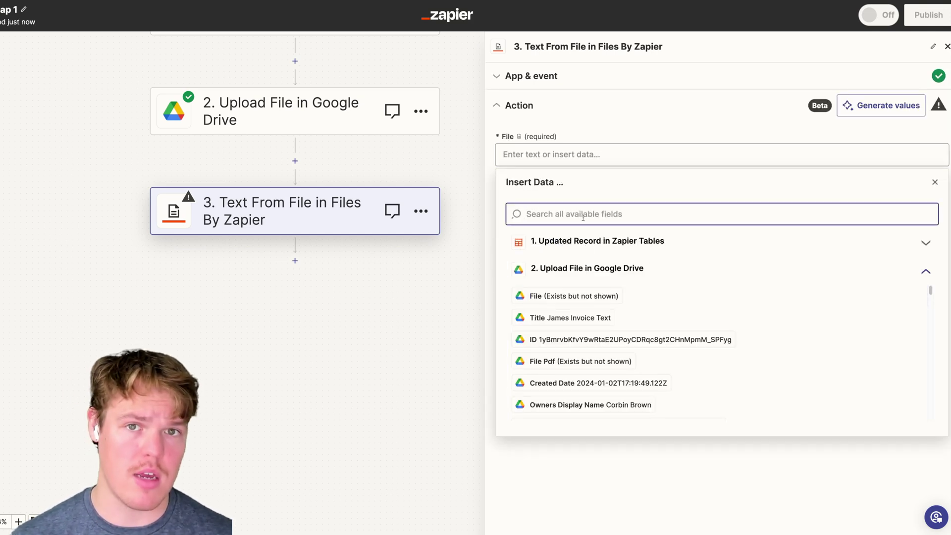
{"action": "type", "text": "file"}
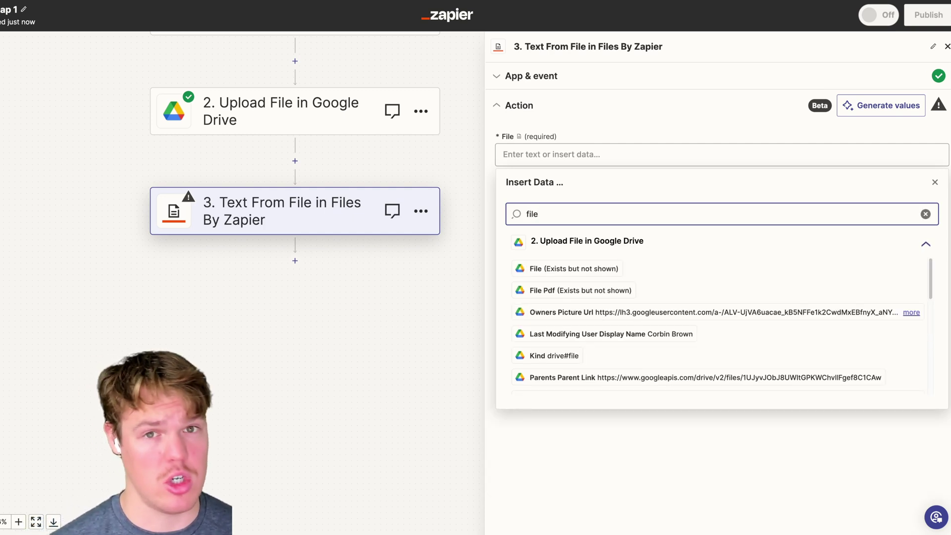
{"action": "scroll", "coordinate": [601, 302], "scroll_direction": "down", "scroll_amount": 10}
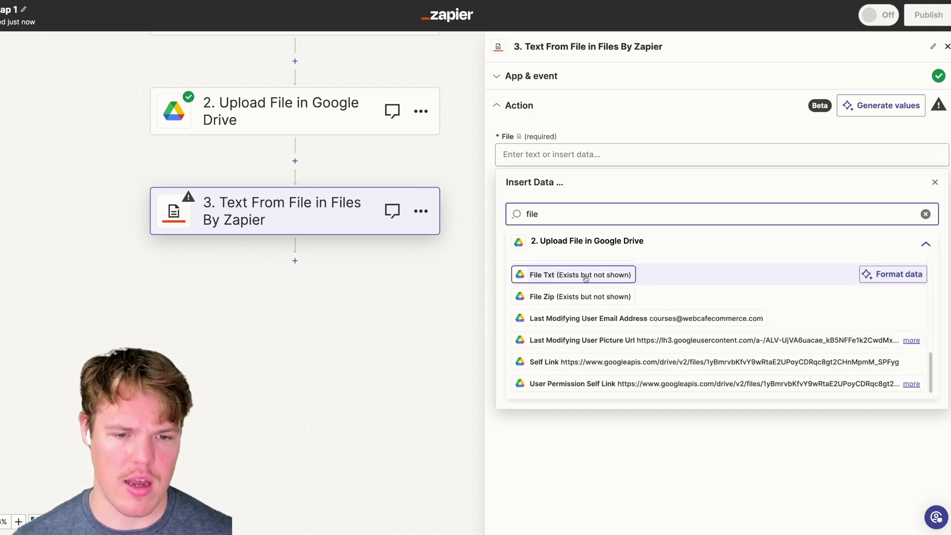
{"action": "left_click", "coordinate": [580, 274]}
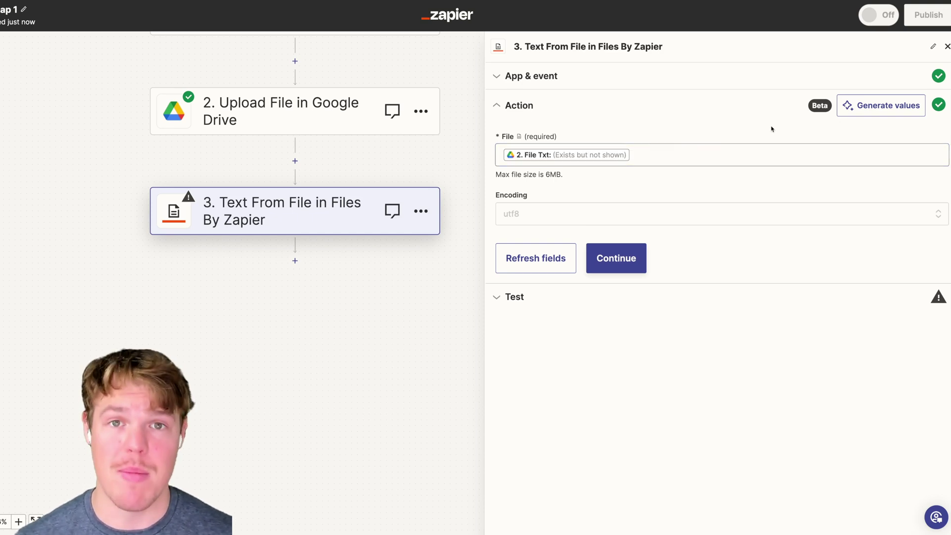
Test the text extraction step and review the returned invoice text
{"action": "left_click", "coordinate": [644, 253]}
{"action": "left_click", "coordinate": [592, 435]}
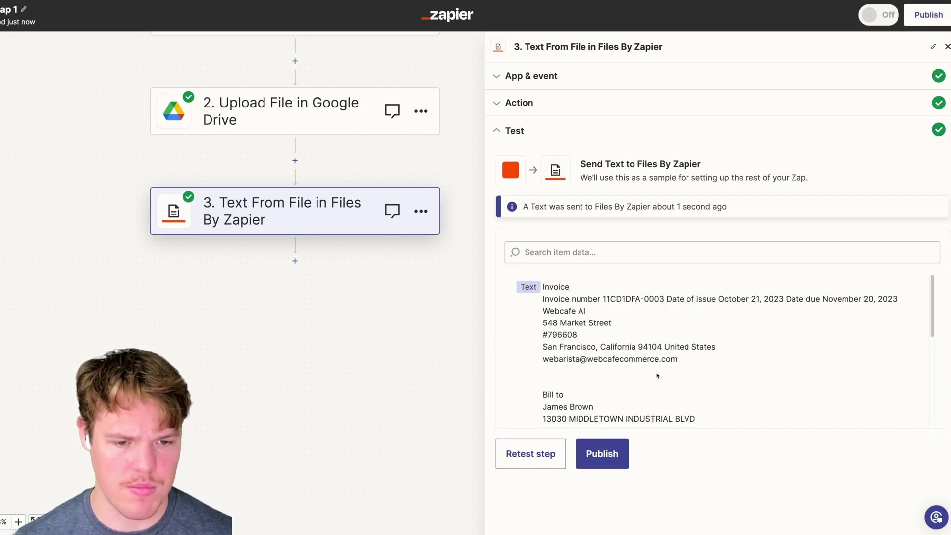
{"action": "scroll", "coordinate": [669, 391], "scroll_direction": "down", "scroll_amount": 10}
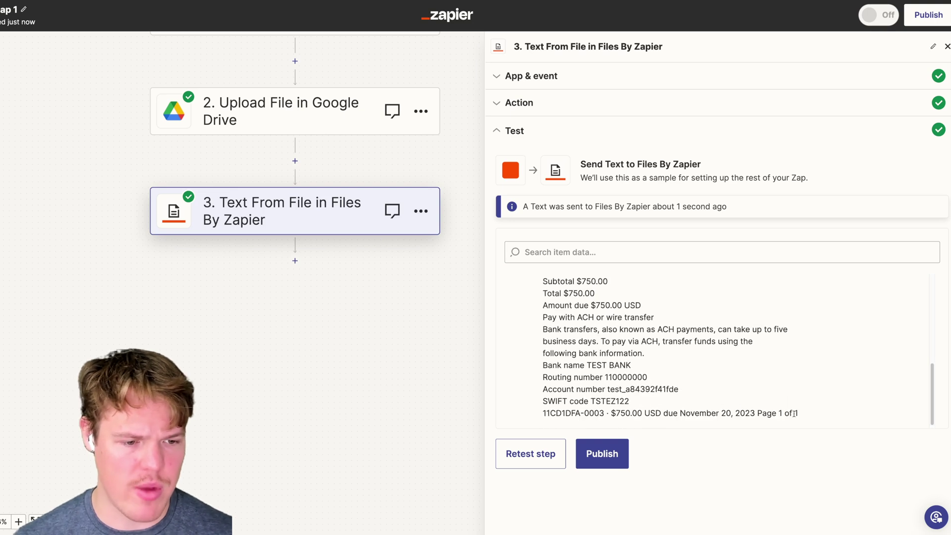
{"action": "left_click_drag", "start_coordinate": [804, 415], "coordinate": [536, 288]}
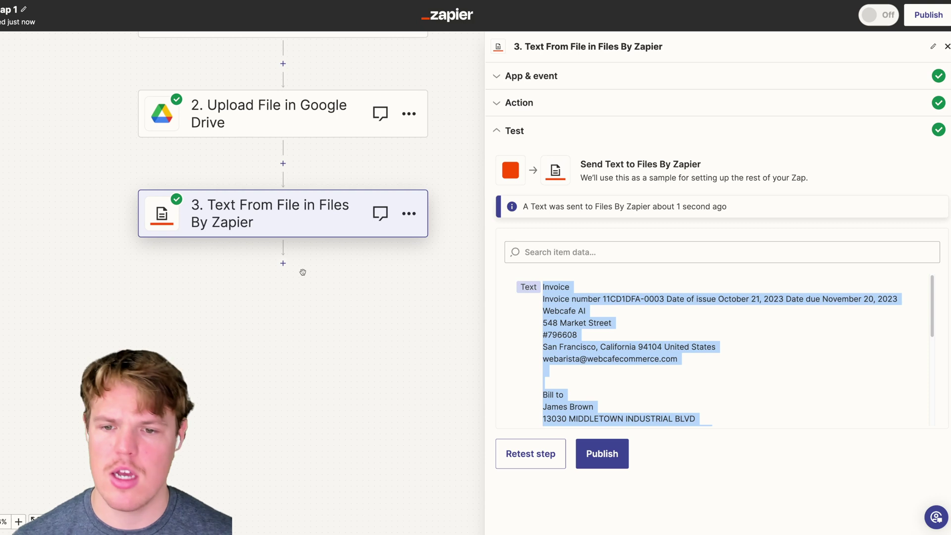
Add a fourth step using the ChatGPT app with the Conversation event
{"action": "left_click", "coordinate": [283, 263]}
{"action": "type", "text": "chatgpt"}
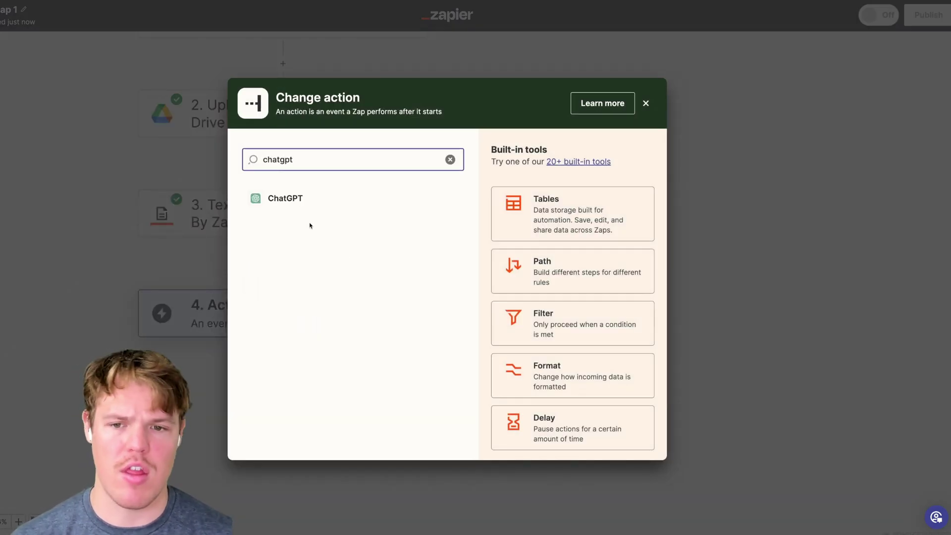
{"action": "key", "text": "Escape"}
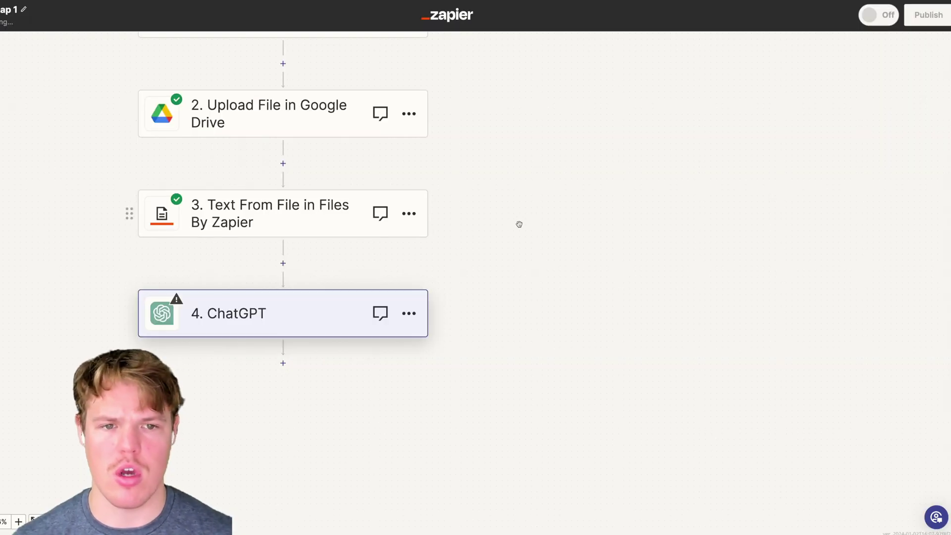
{"action": "left_click", "coordinate": [533, 168]}
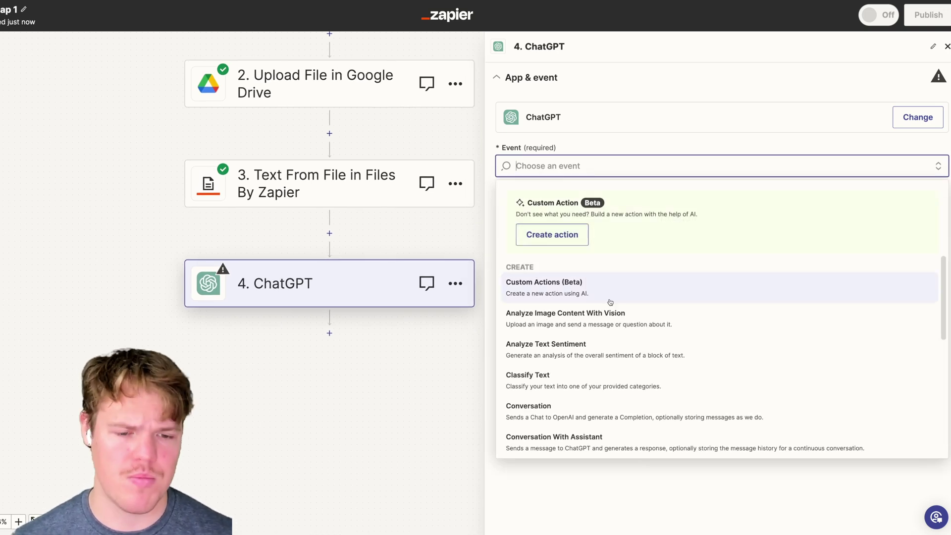
{"action": "scroll", "coordinate": [597, 317], "scroll_direction": "down", "scroll_amount": 1}
{"action": "scroll", "coordinate": [595, 321], "scroll_direction": "down", "scroll_amount": 2}
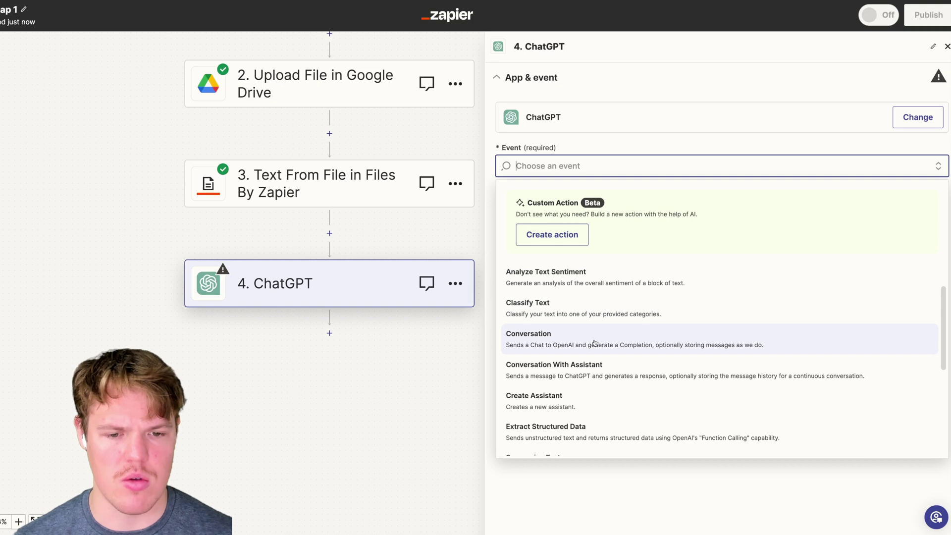
{"action": "left_click", "coordinate": [545, 344]}
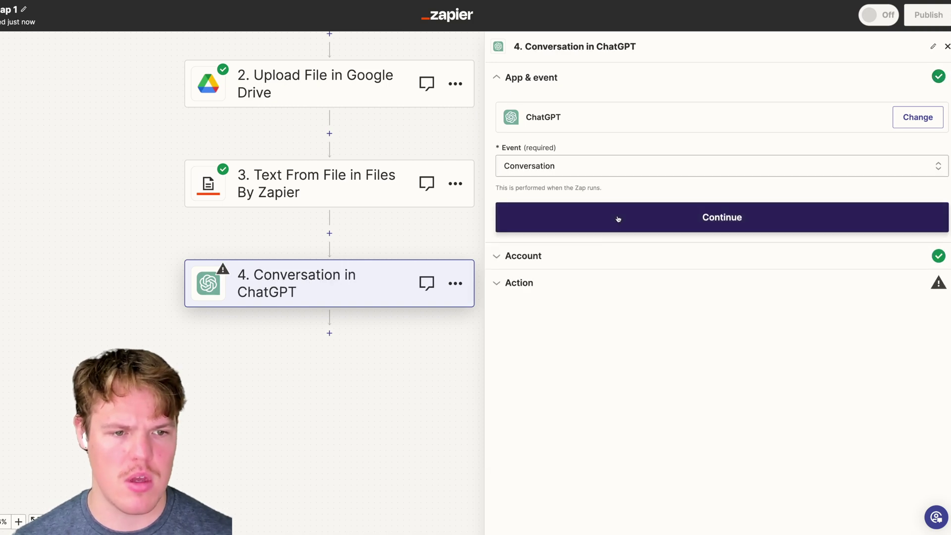
{"action": "left_click", "coordinate": [607, 221]}
Write 'Based on this invoice:' with 3. Text inserted, then 'Generate a line by line of the following information'
{"action": "left_click", "coordinate": [539, 232]}
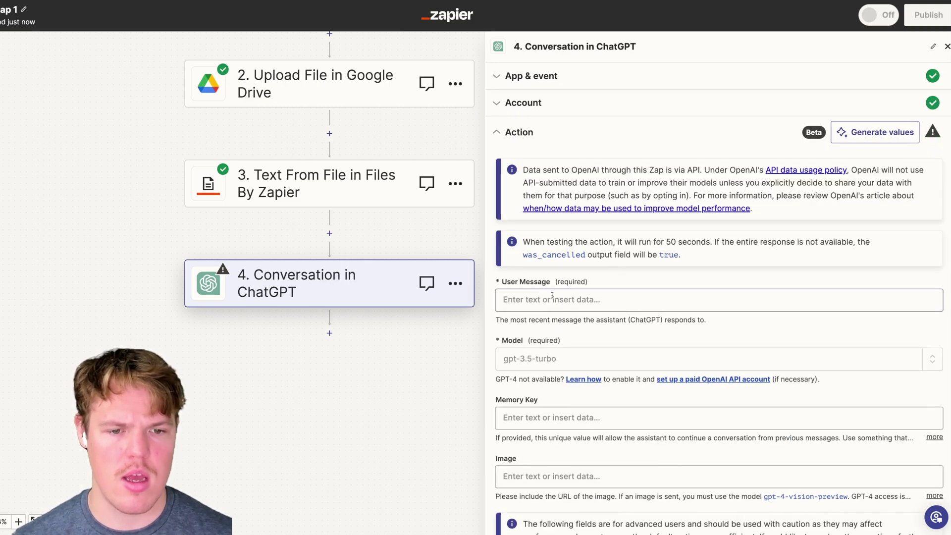
{"action": "type", "text": "Basedo"}
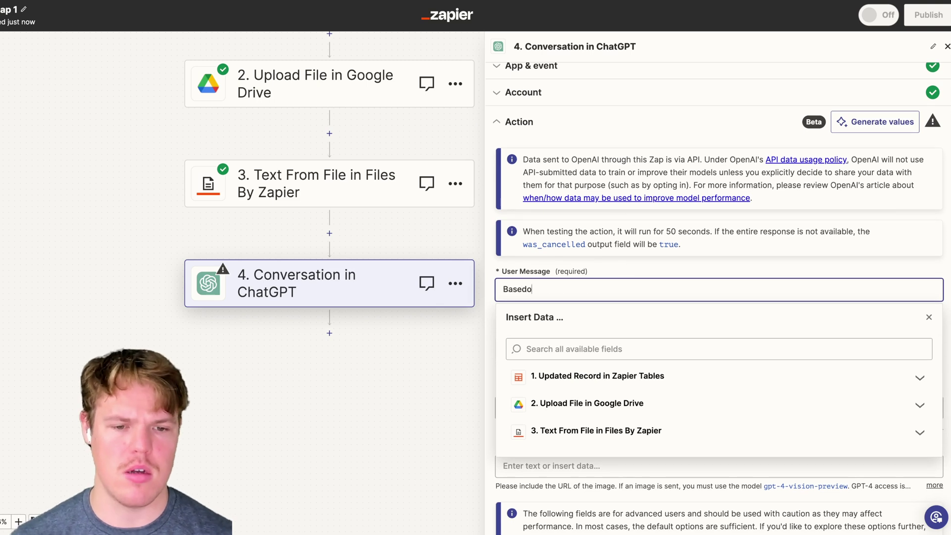
{"action": "key", "text": "BackSpace"}
{"action": "type", "text": " on this invoice"}
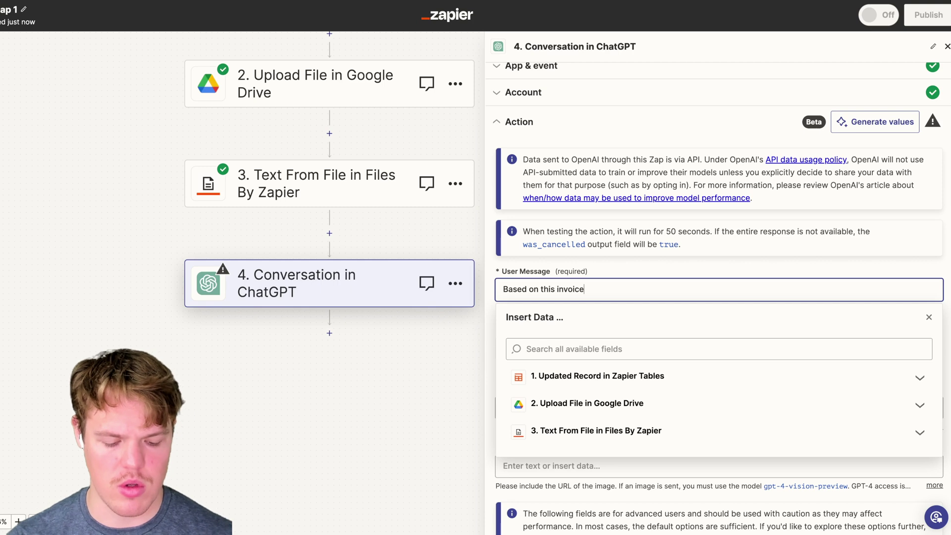
{"action": "type", "text": ": ()"}
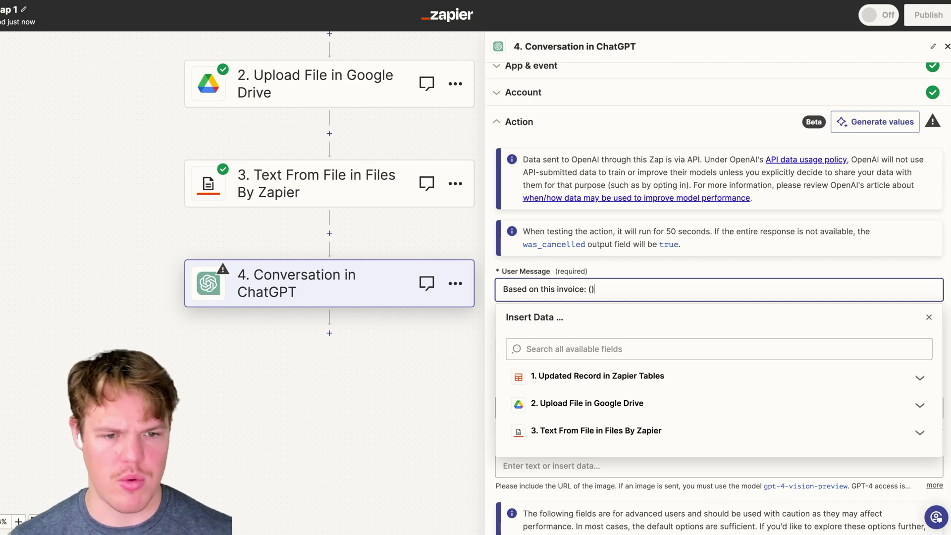
{"action": "left_click", "coordinate": [636, 431]}
{"action": "left_click", "coordinate": [635, 446]}
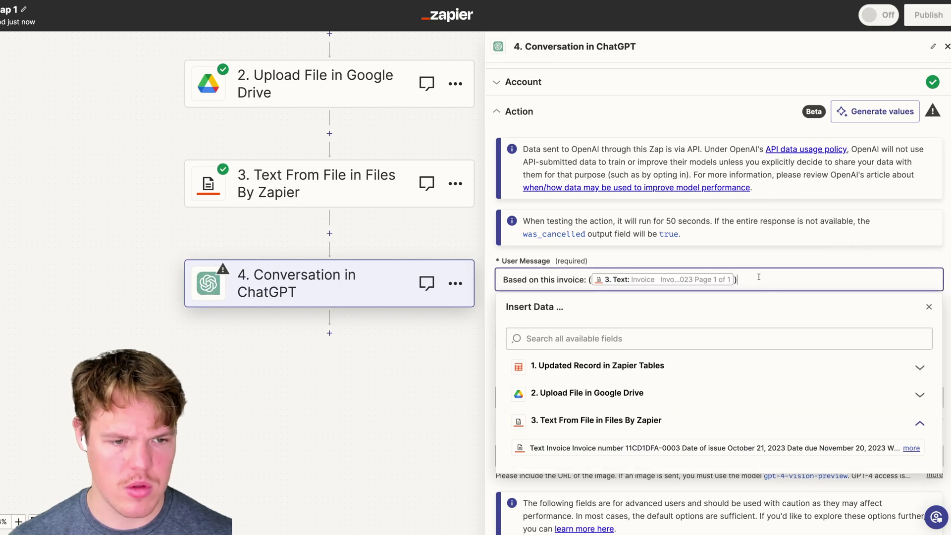
{"action": "key", "text": "Return"}
{"action": "type", "text": "Gen"}
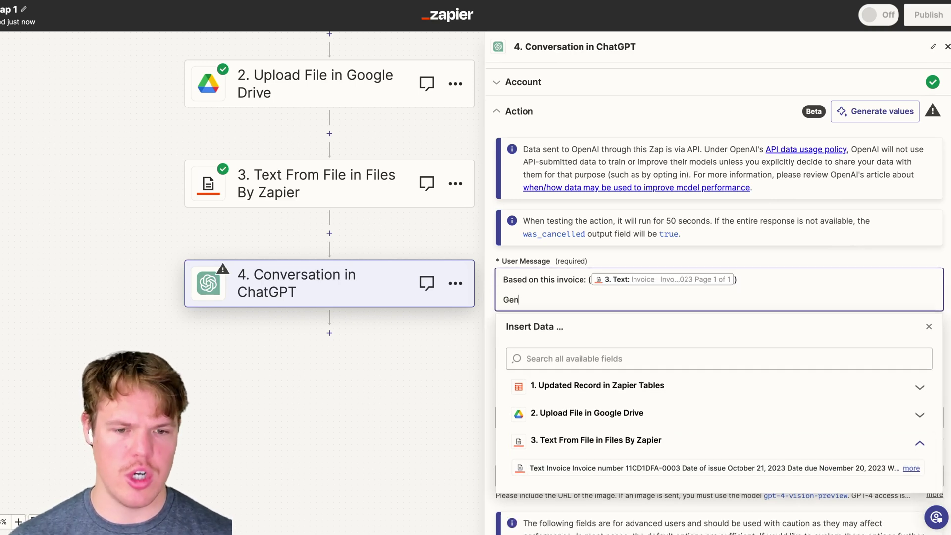
{"action": "type", "text": "erate a line by"}
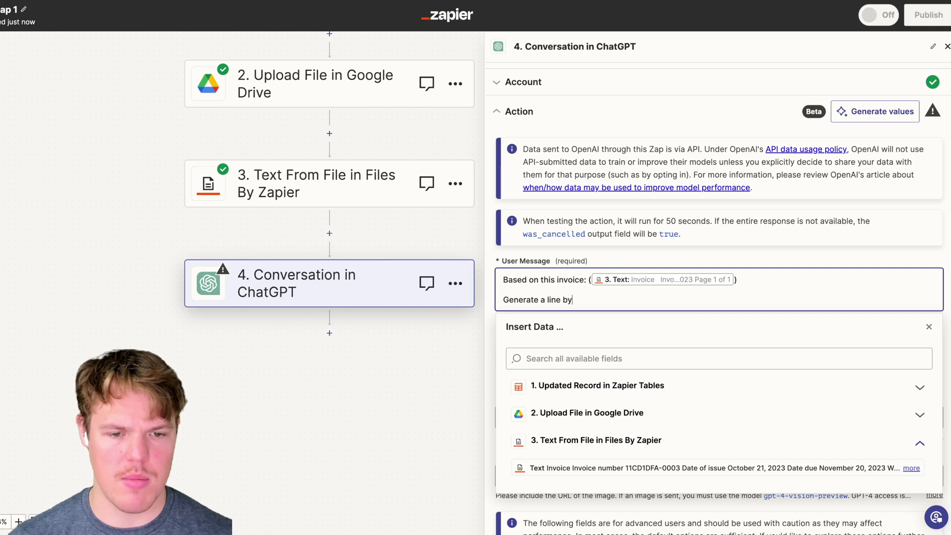
{"action": "type", "text": " line of the foll"}
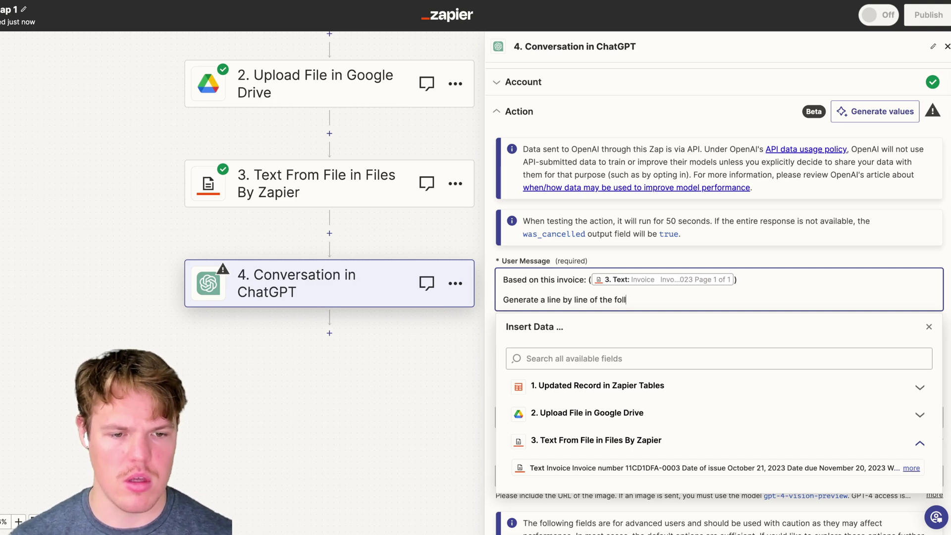
{"action": "type", "text": "owing information"}
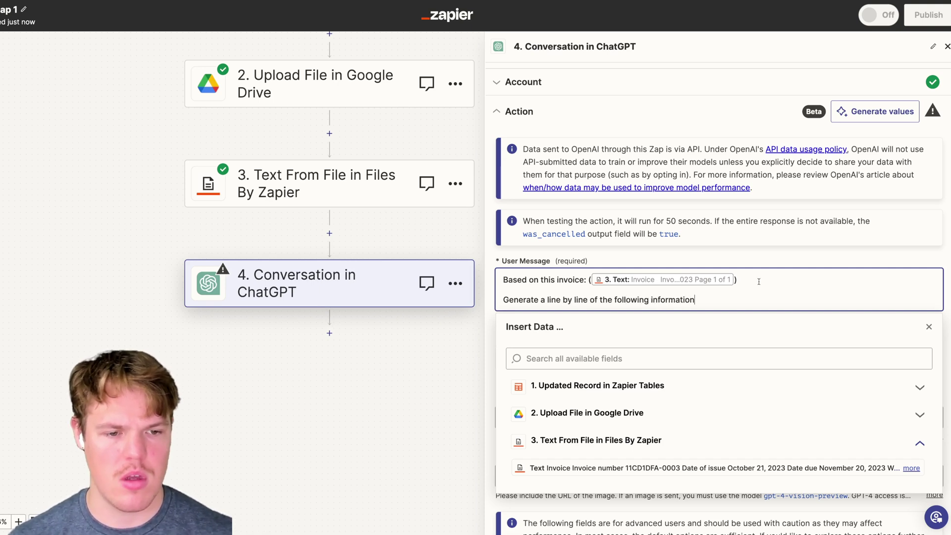
Add a context line at the top of the message beginning 'client Context: We are'
{"action": "key", "text": "ctrl+Home"}
{"action": "key", "text": "Return"}
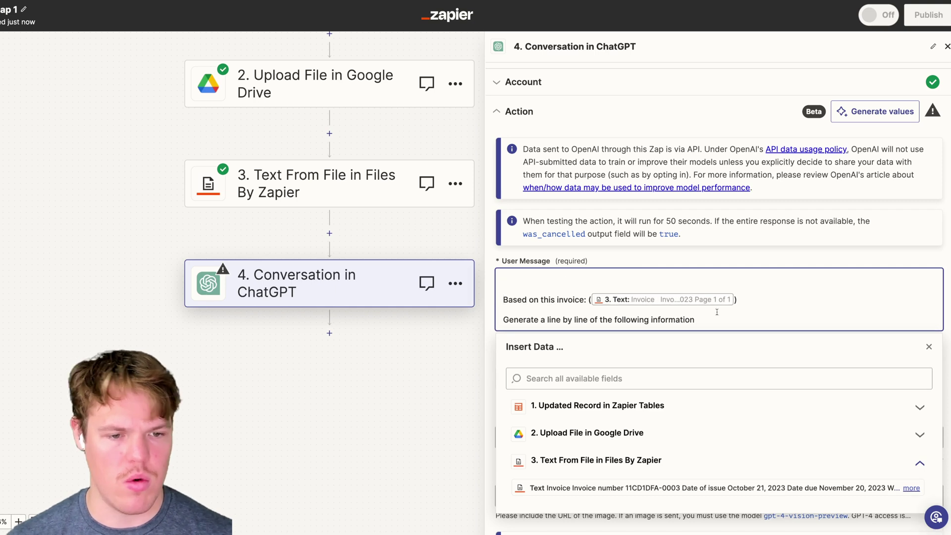
{"action": "type", "text": "lead"}
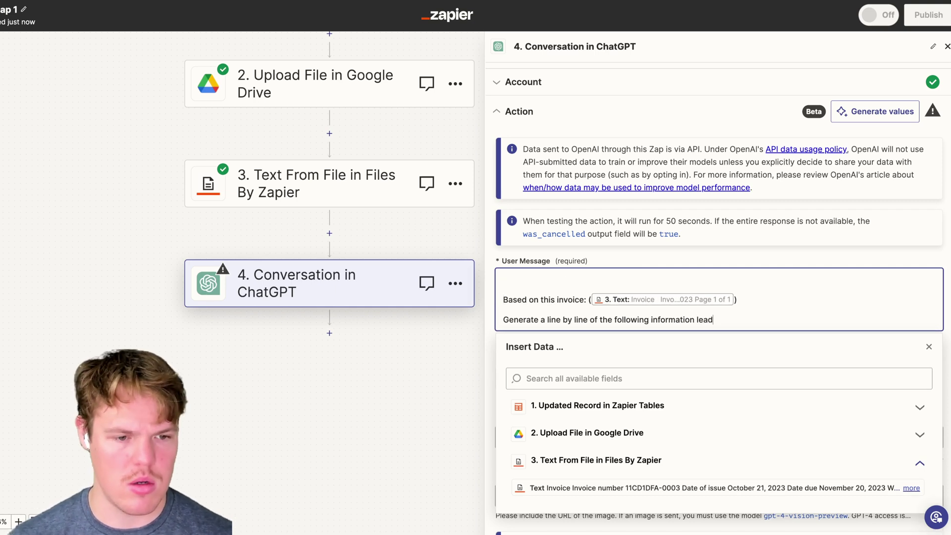
{"action": "key", "text": "BackSpace"}
{"action": "key", "text": "BackSpace"}
{"action": "key", "text": "BackSpace"}
{"action": "key", "text": "BackSpace"}
{"action": "type", "text": "client."}
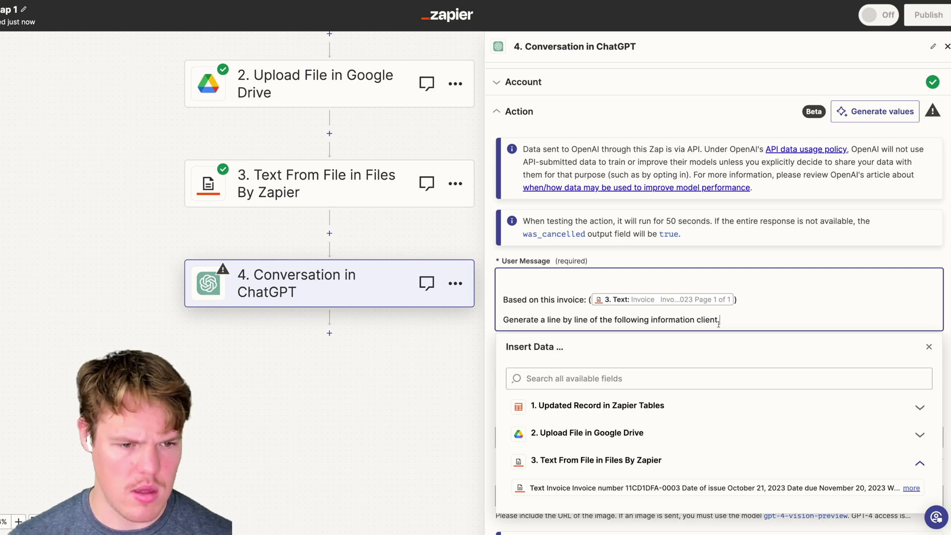
{"action": "key", "text": "alt+shift+Left"}
{"action": "key", "text": "BackSpace"}
{"action": "key", "text": "BackSpace"}
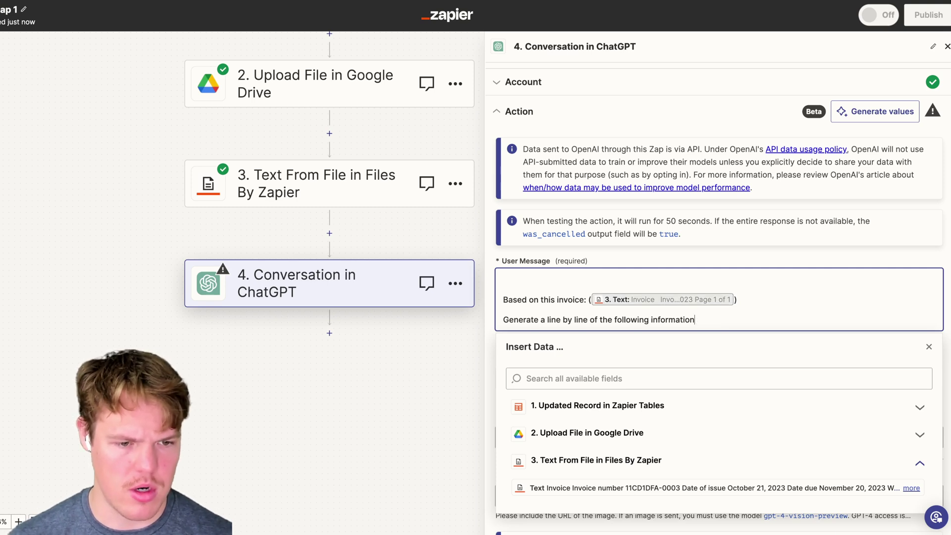
{"action": "type", "text": "client "}
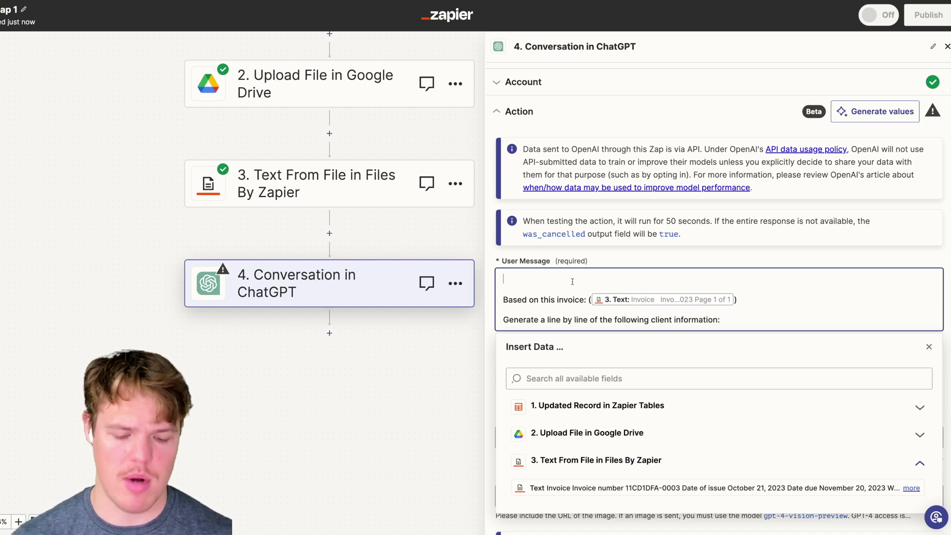
{"action": "type", "text": "Context: W"}
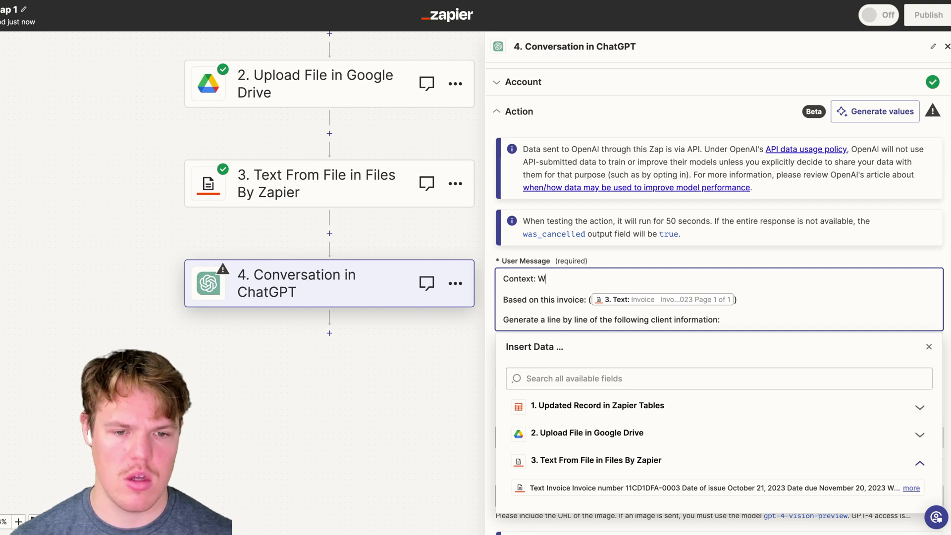
{"action": "type", "text": "e are"}
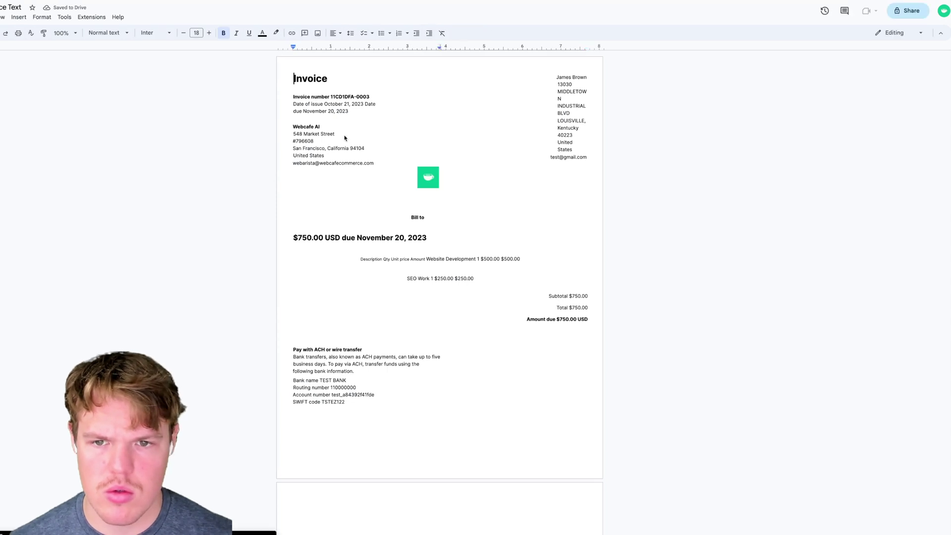
Complete the context line naming Webcafe AI as the seller of services
{"action": "left_click_drag", "start_coordinate": [329, 132], "coordinate": [286, 129]}
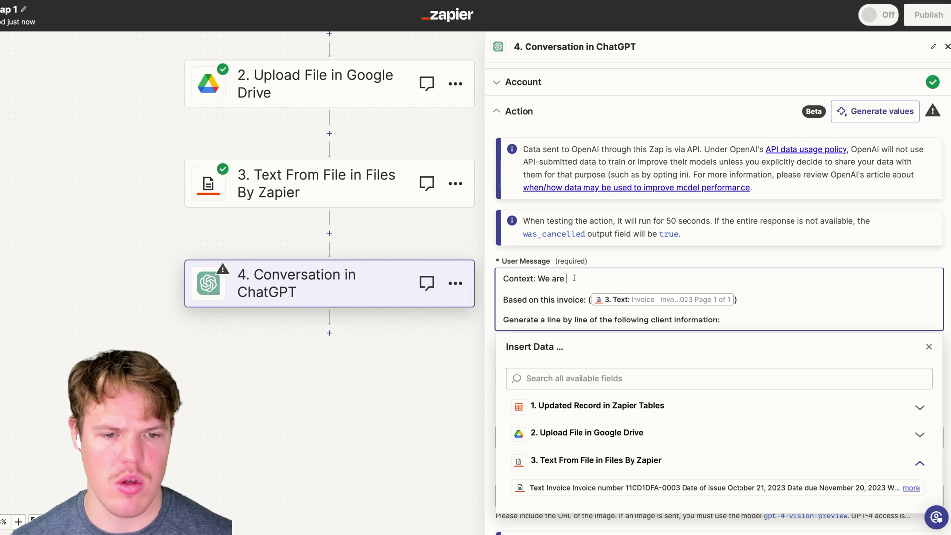
{"action": "type", "text": "Webcafe AI"}
{"action": "type", "text": "ignore"}
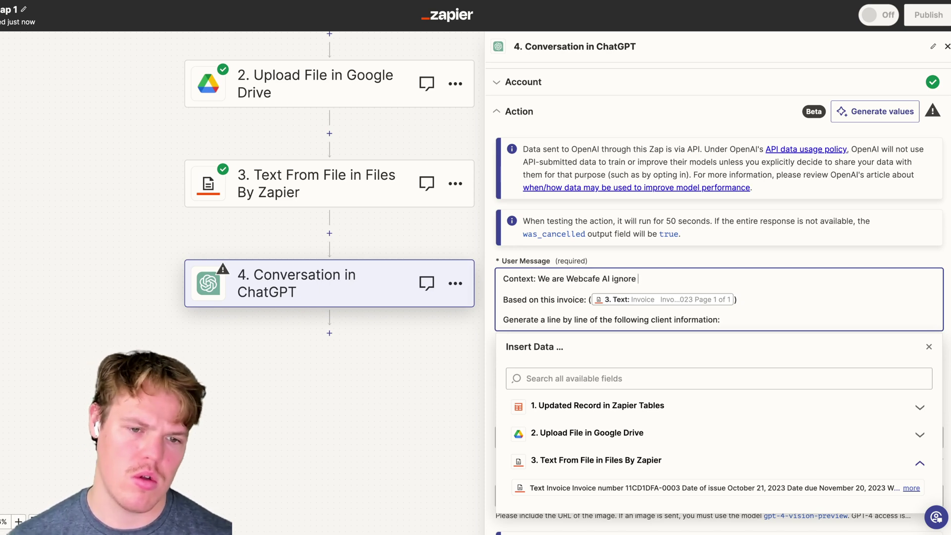
{"action": "key", "text": "BackSpace"}
{"action": "key", "text": "BackSpace"}
{"action": "key", "text": "BackSpace"}
{"action": "key", "text": "BackSpace"}
{"action": "key", "text": "BackSpace"}
{"action": "key", "text": "BackSpace"}
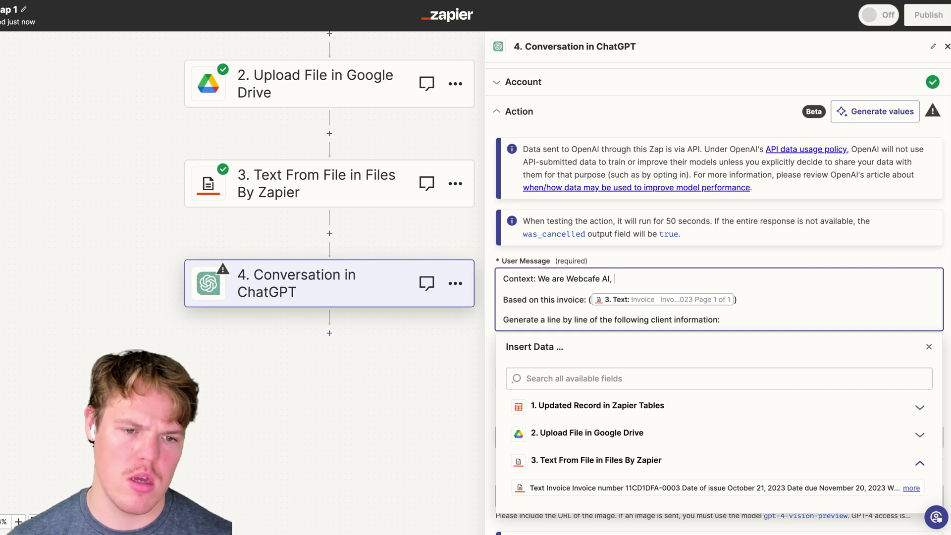
{"action": "type", "text": "we are the selle"}
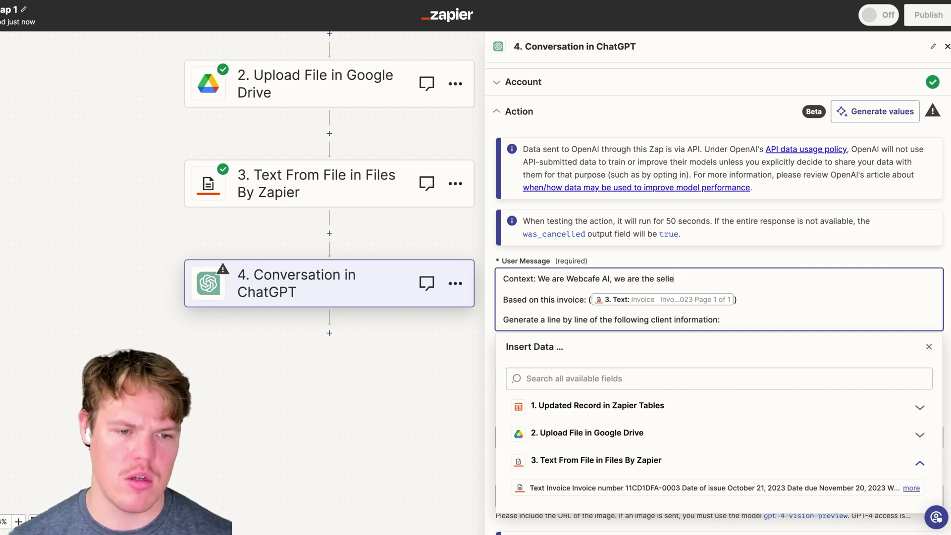
{"action": "type", "text": "r of services"}
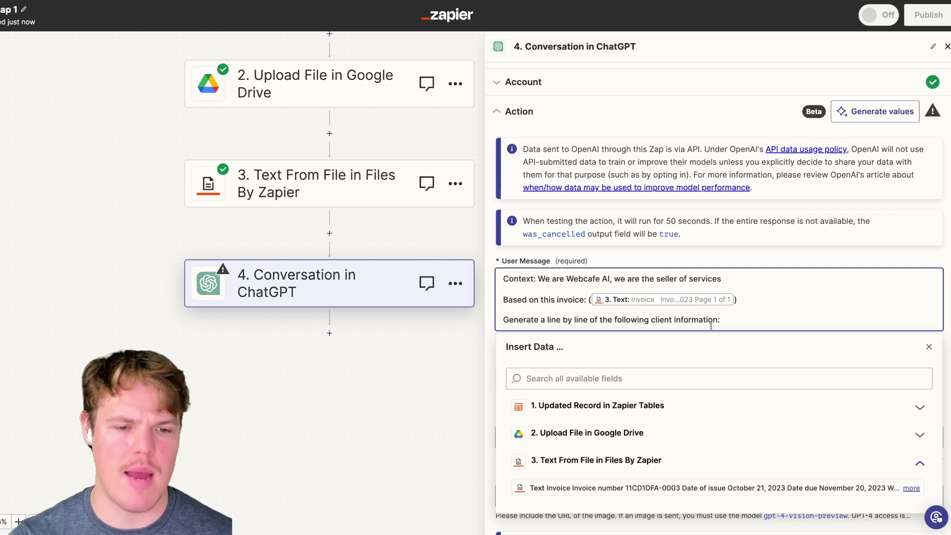
List Name:, Address:, Email: and Amount due: on separate lines of the prompt
{"action": "key", "text": "Return"}
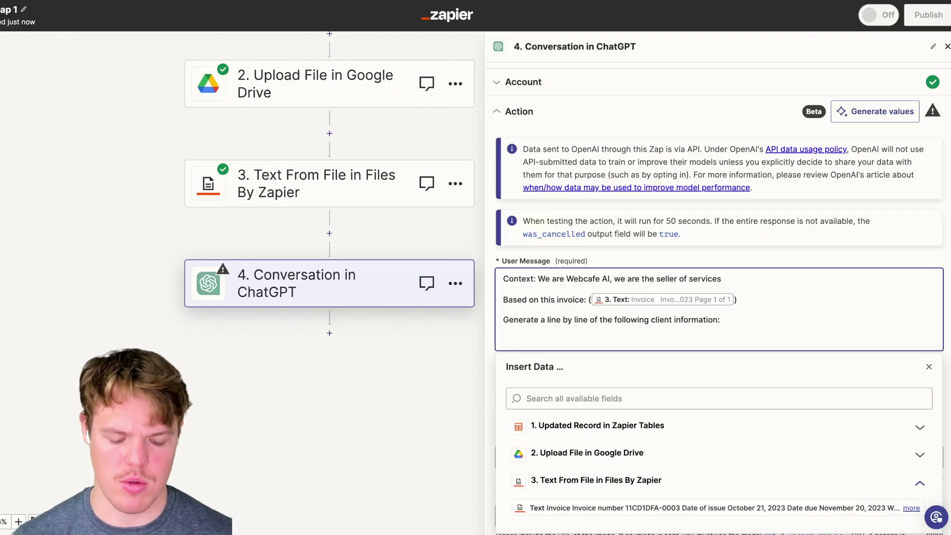
{"action": "type", "text": "Name:"}
{"action": "key", "text": "Return"}
{"action": "type", "text": "Addre"}
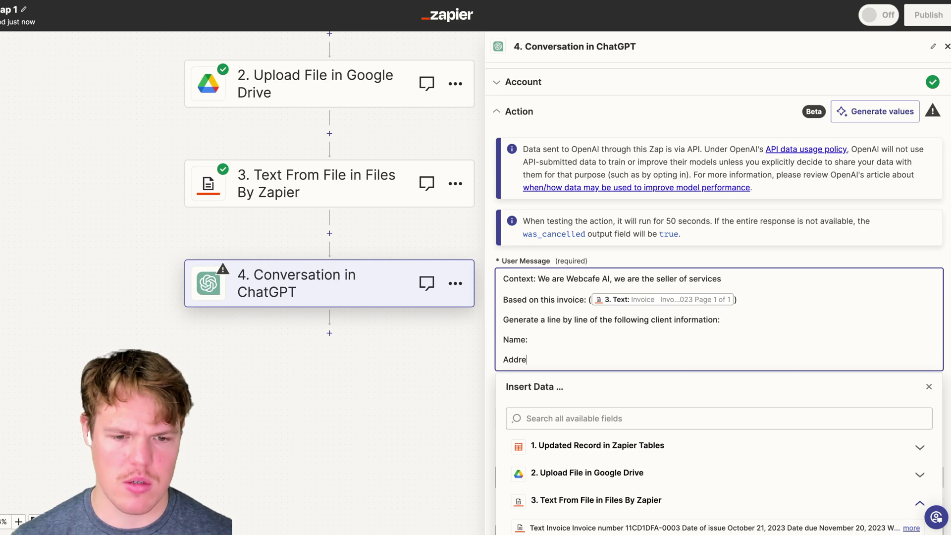
{"action": "type", "text": "ss:"}
{"action": "key", "text": "Return"}
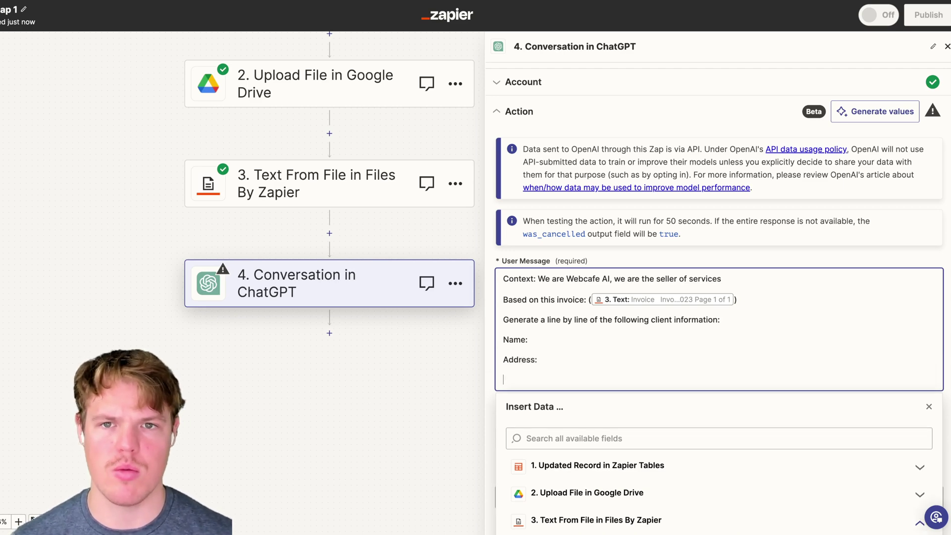
{"action": "type", "text": "Emaiol"}
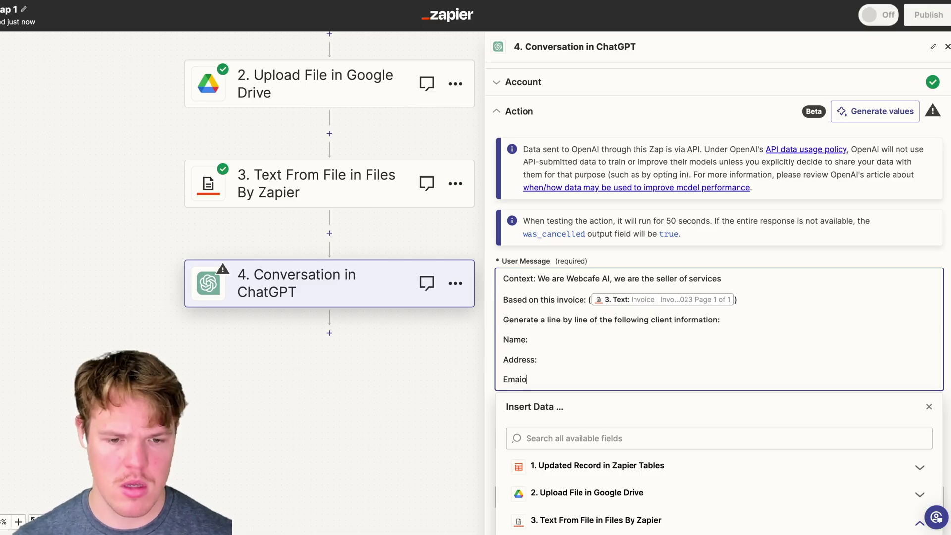
{"action": "key", "text": "BackSpace"}
{"action": "type", "text": "l:"}
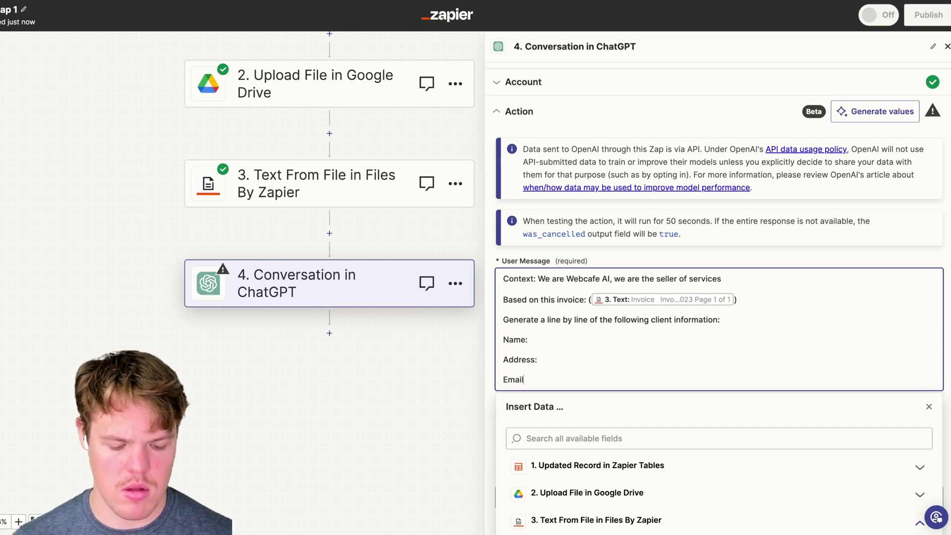
{"action": "key", "text": "Return"}
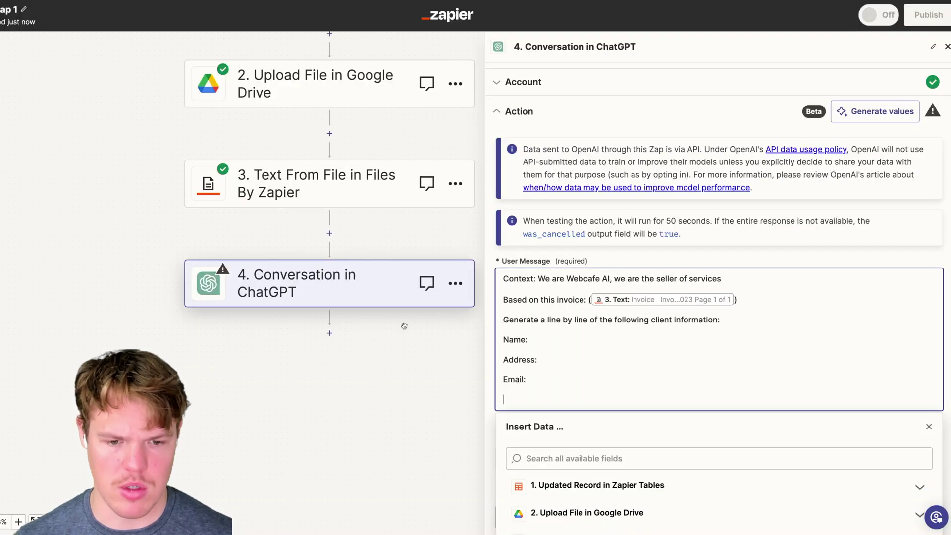
{"action": "type", "text": "Amount"}
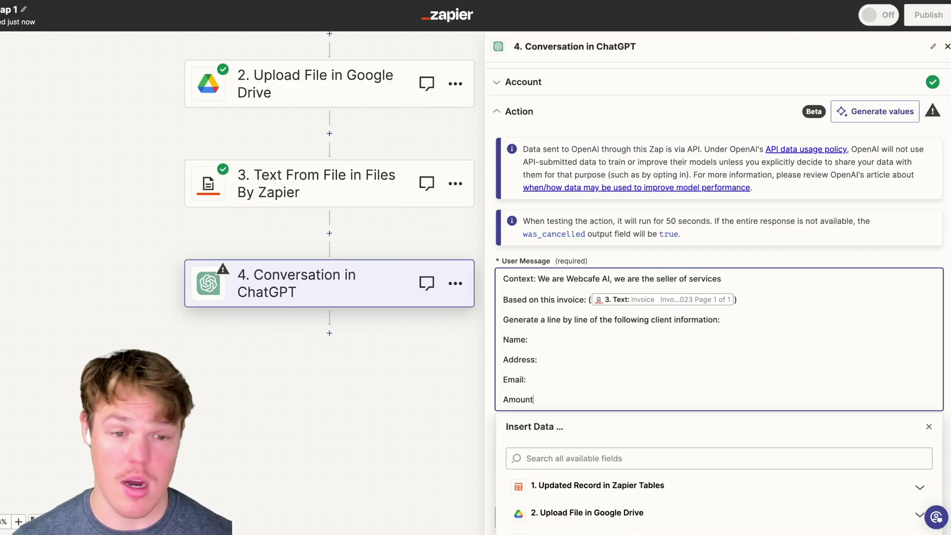
{"action": "type", "text": " due:"}
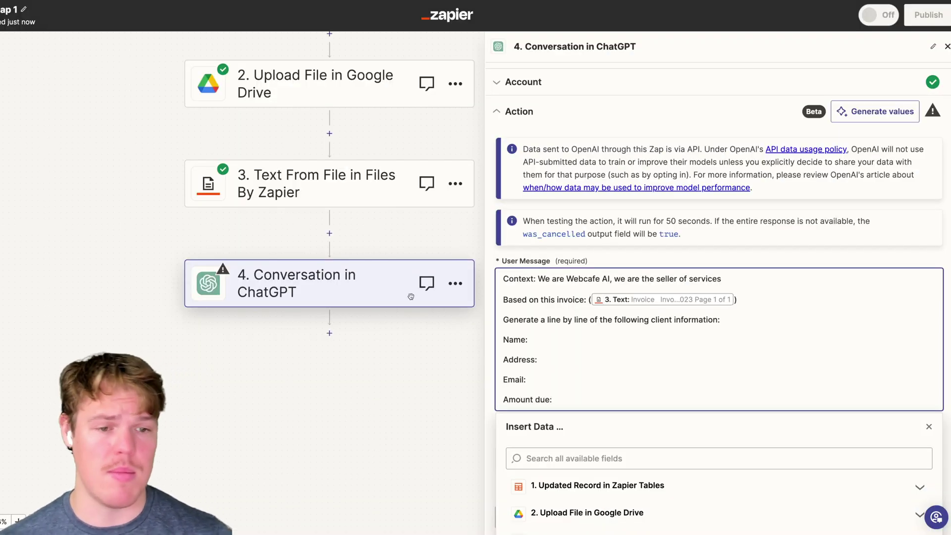
{"action": "left_click", "coordinate": [636, 254]}
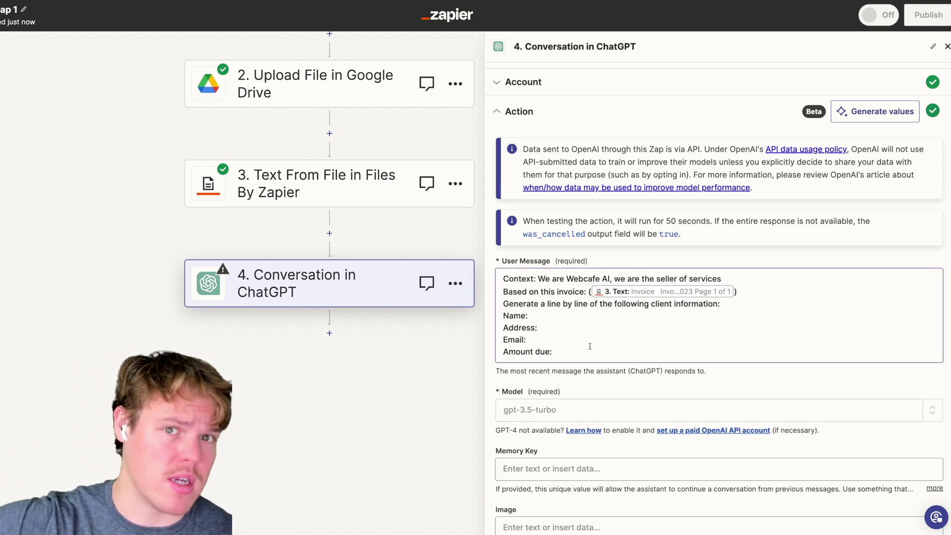
Select gpt-4 as the ChatGPT step's model
{"action": "scroll", "coordinate": [590, 347], "scroll_direction": "down", "scroll_amount": 3}
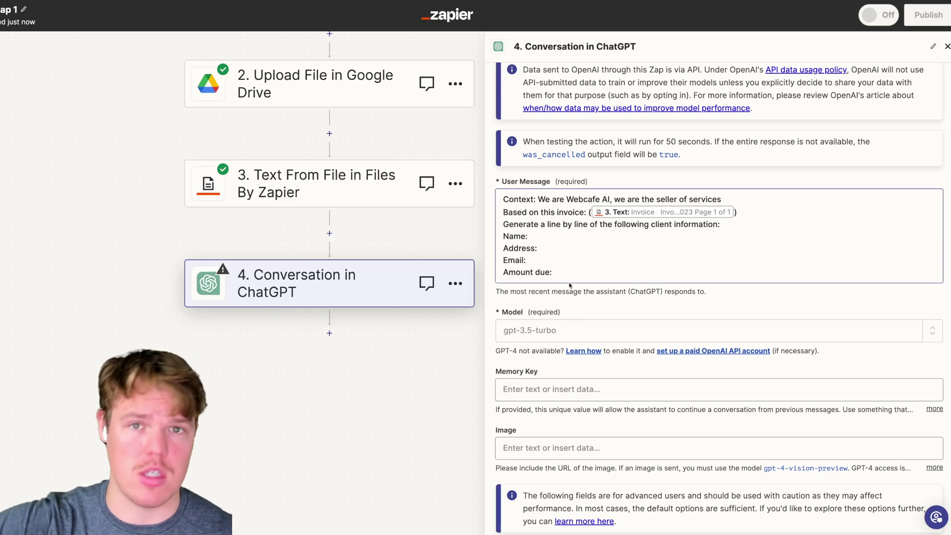
{"action": "scroll", "coordinate": [570, 285], "scroll_direction": "down", "scroll_amount": 1}
{"action": "left_click", "coordinate": [574, 320]}
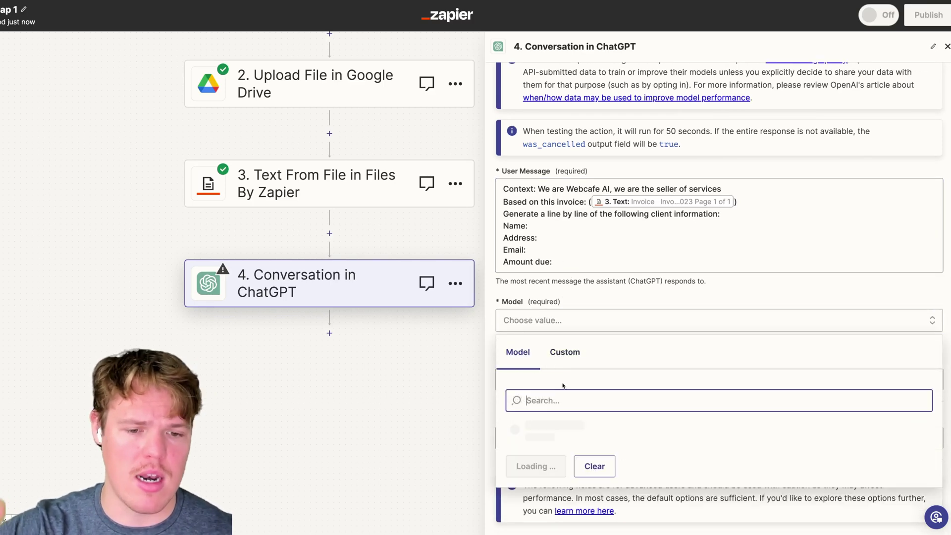
{"action": "left_click", "coordinate": [559, 455]}
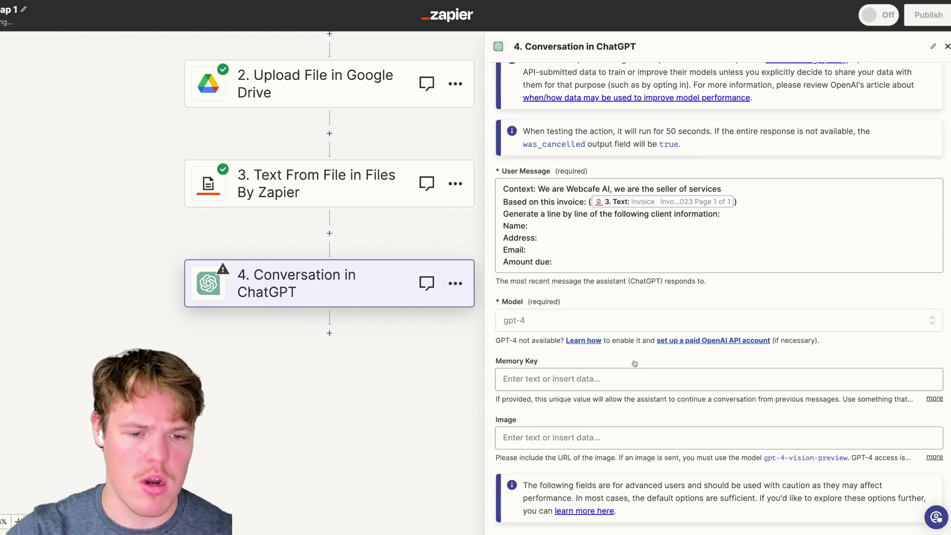
Set the Memory Key to invoicetry, removing the stray digits
{"action": "scroll", "coordinate": [619, 359], "scroll_direction": "down", "scroll_amount": 1}
{"action": "left_click", "coordinate": [559, 342]}
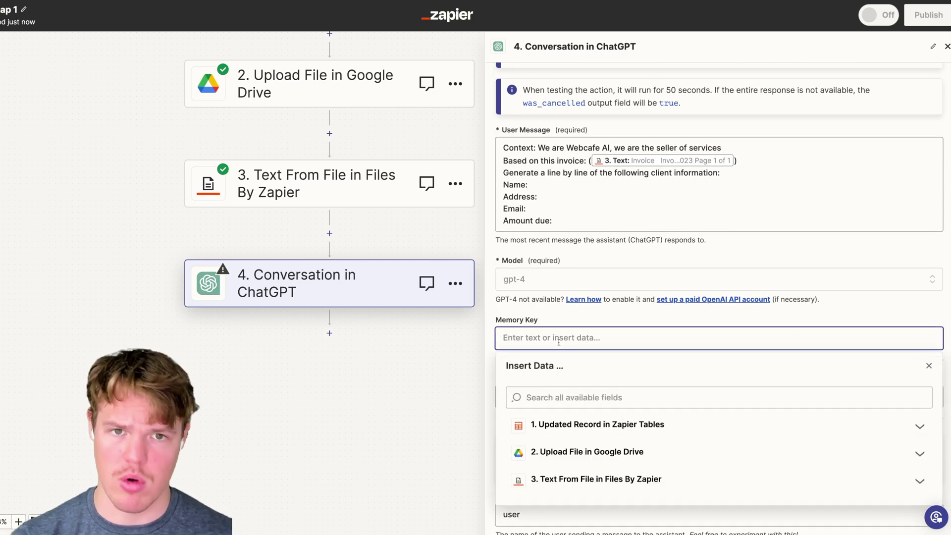
{"action": "type", "text": "i"}
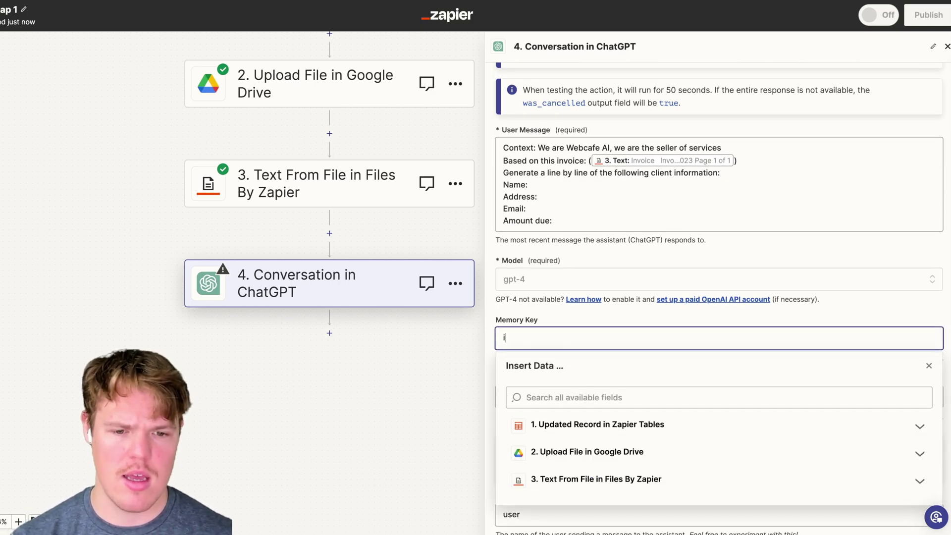
{"action": "type", "text": "nvoicetry"}
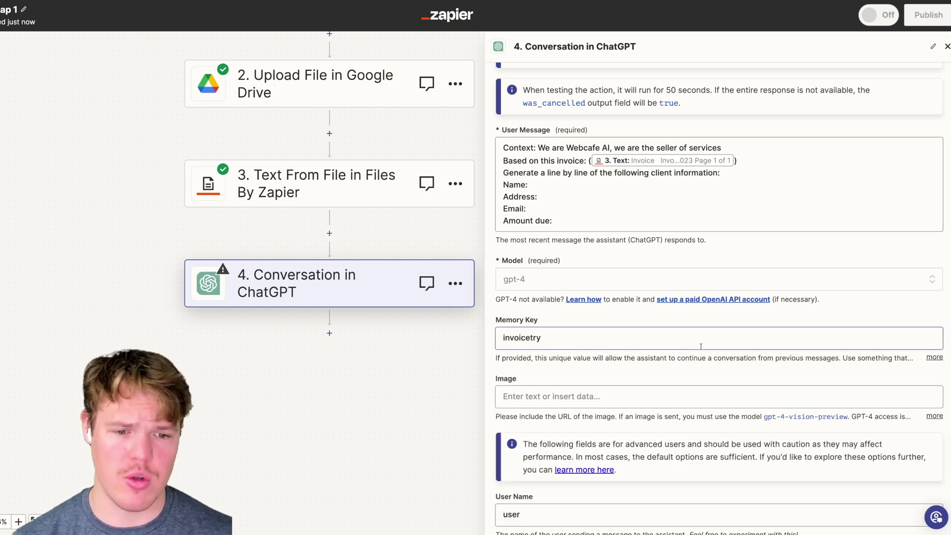
{"action": "type", "text": "1241241244124"}
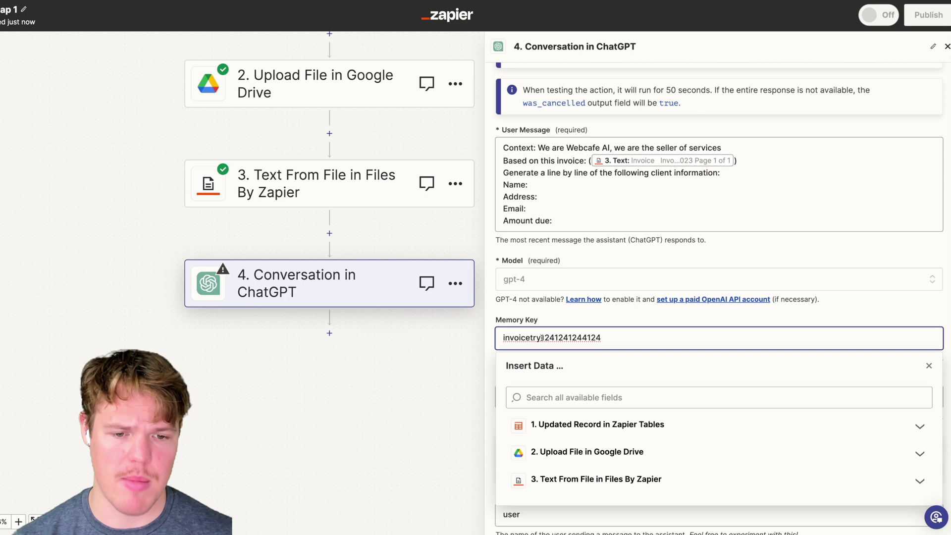
{"action": "left_click_drag", "start_coordinate": [542, 337], "coordinate": [669, 339]}
{"action": "key", "text": "BackSpace"}
{"action": "left_click", "coordinate": [667, 318]}
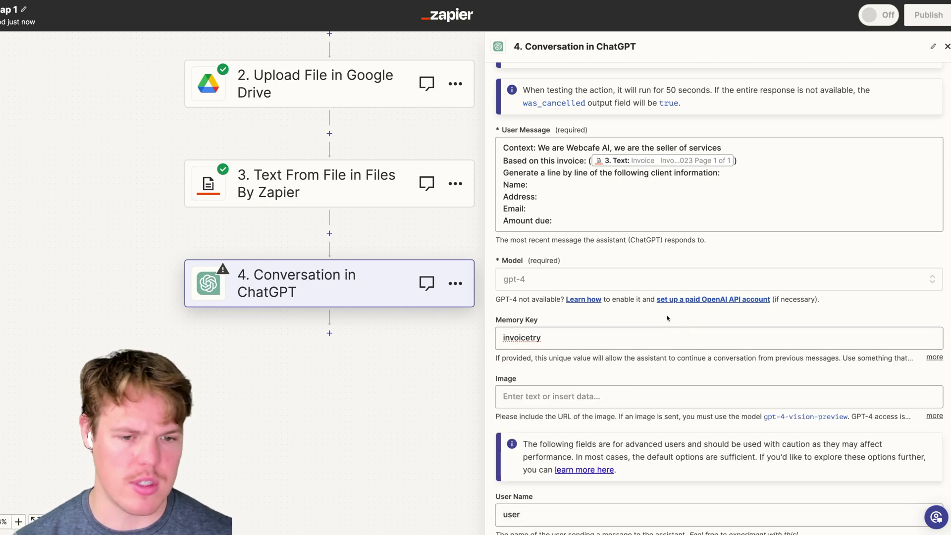
{"action": "scroll", "coordinate": [607, 329], "scroll_direction": "down", "scroll_amount": 7}
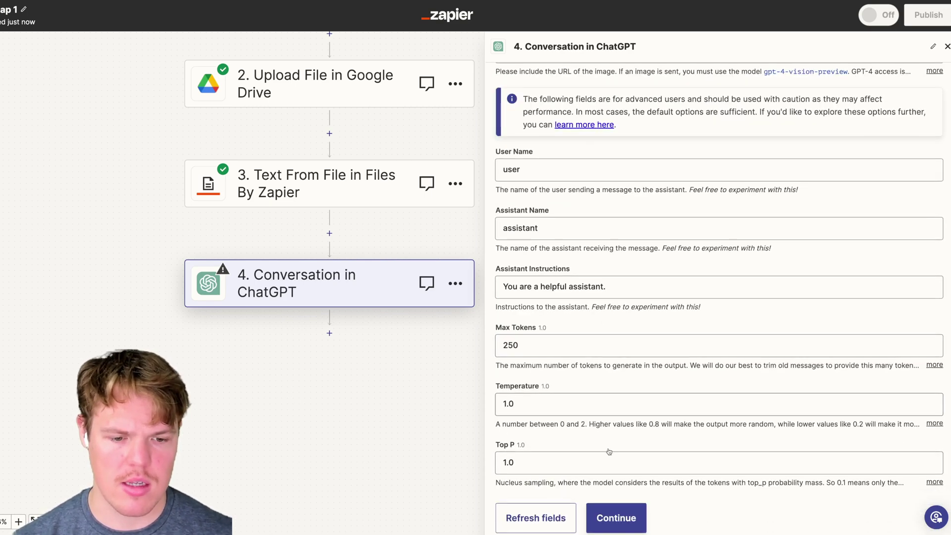
Continue and test the ChatGPT step, scrolling to its reply
{"action": "left_click", "coordinate": [617, 518]}
{"action": "left_click", "coordinate": [595, 489]}
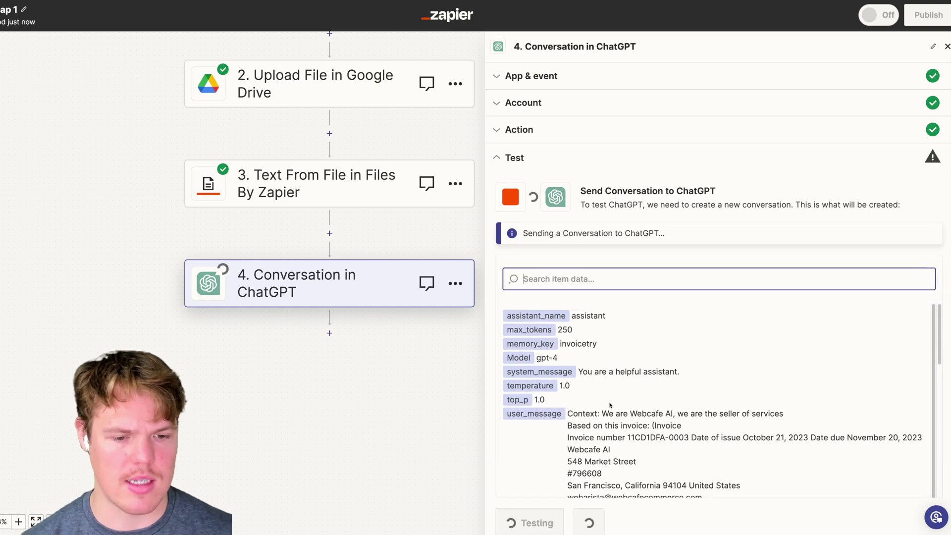
{"action": "scroll", "coordinate": [611, 406], "scroll_direction": "down", "scroll_amount": 1}
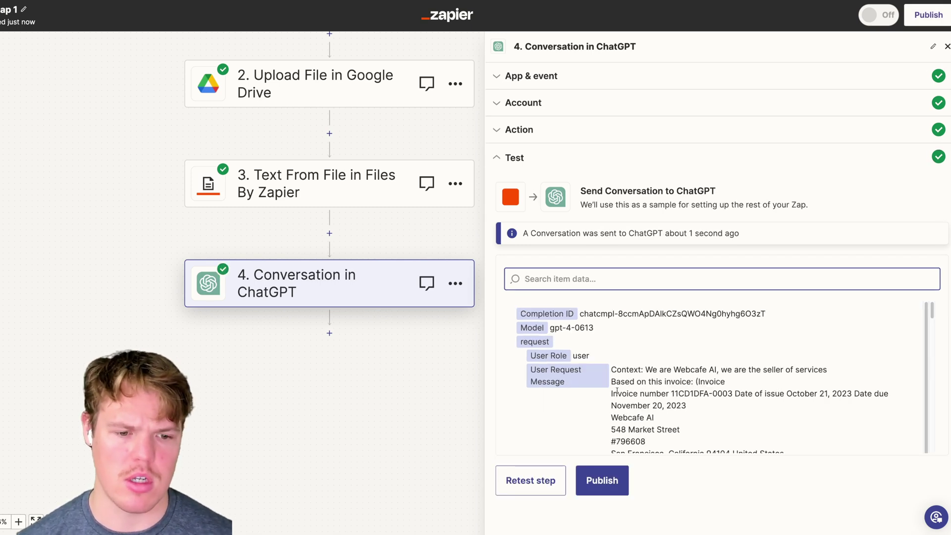
{"action": "scroll", "coordinate": [617, 392], "scroll_direction": "down", "scroll_amount": 10}
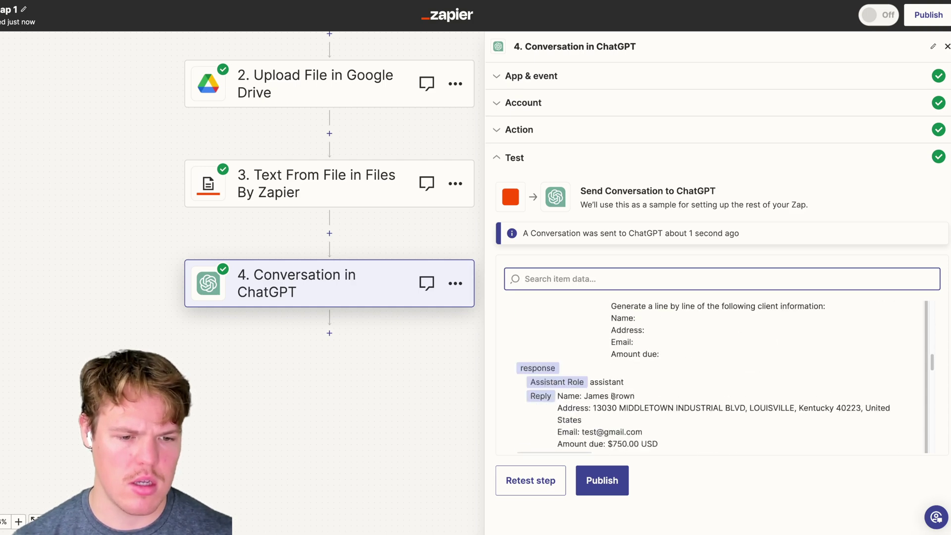
{"action": "scroll", "coordinate": [613, 396], "scroll_direction": "down", "scroll_amount": 3}
{"action": "scroll", "coordinate": [613, 396], "scroll_direction": "up", "scroll_amount": 6}
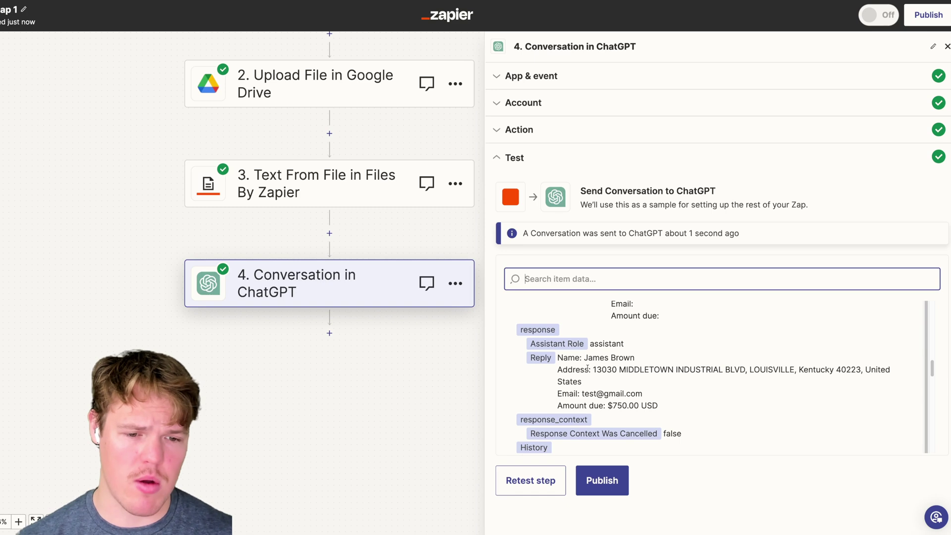
Highlight the client's name, address and email lines in the ChatGPT reply
{"action": "left_click_drag", "start_coordinate": [592, 368], "coordinate": [674, 410]}
{"action": "left_click", "coordinate": [617, 389]}
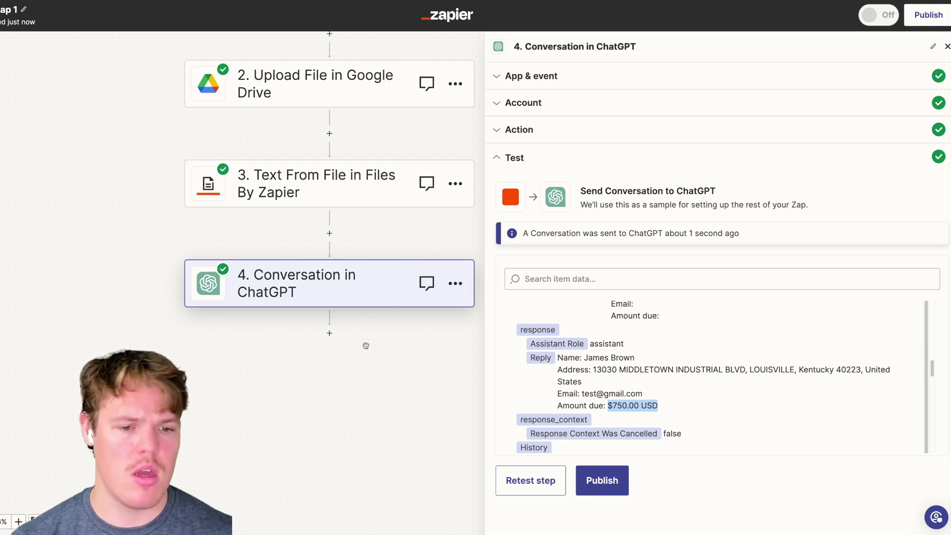
{"action": "left_click_drag", "start_coordinate": [582, 361], "coordinate": [559, 359]}
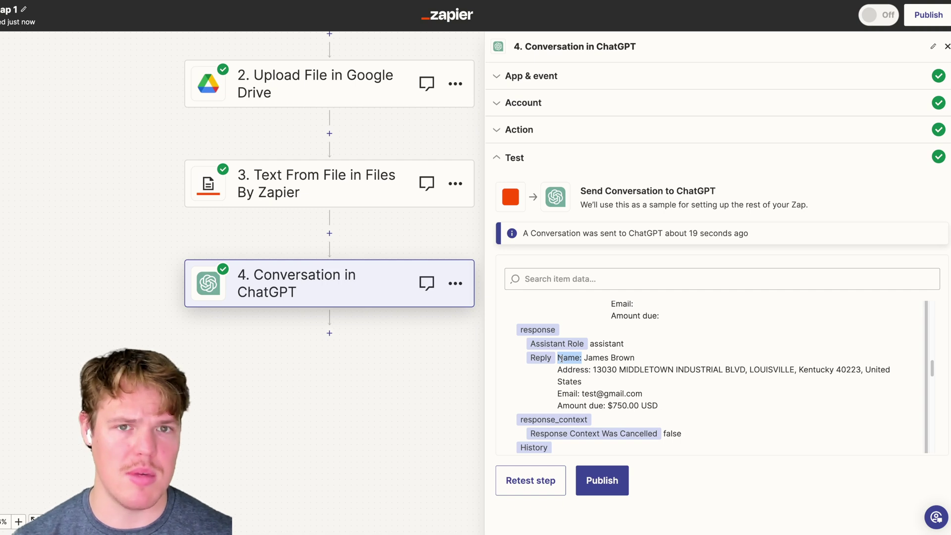
{"action": "left_click_drag", "start_coordinate": [584, 358], "coordinate": [676, 409]}
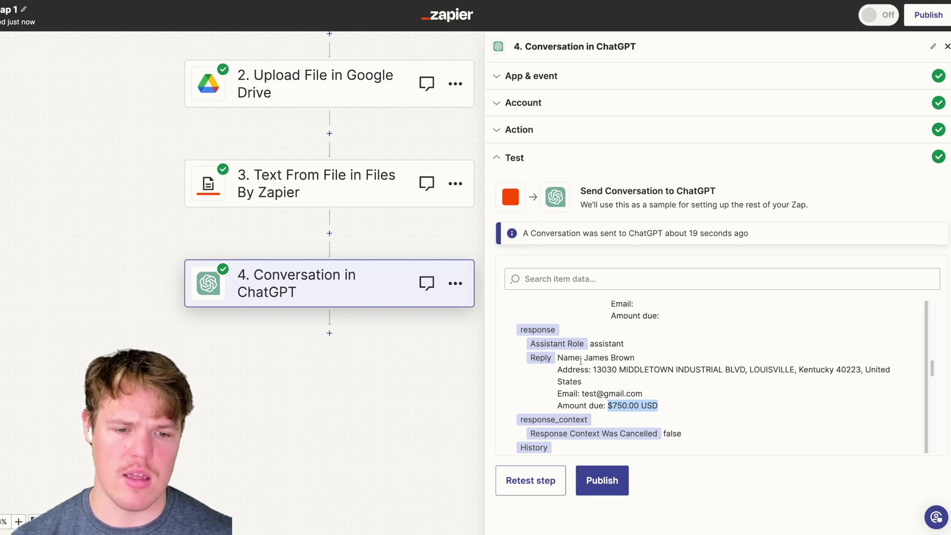
{"action": "left_click_drag", "start_coordinate": [581, 361], "coordinate": [556, 394]}
{"action": "left_click", "coordinate": [581, 402]}
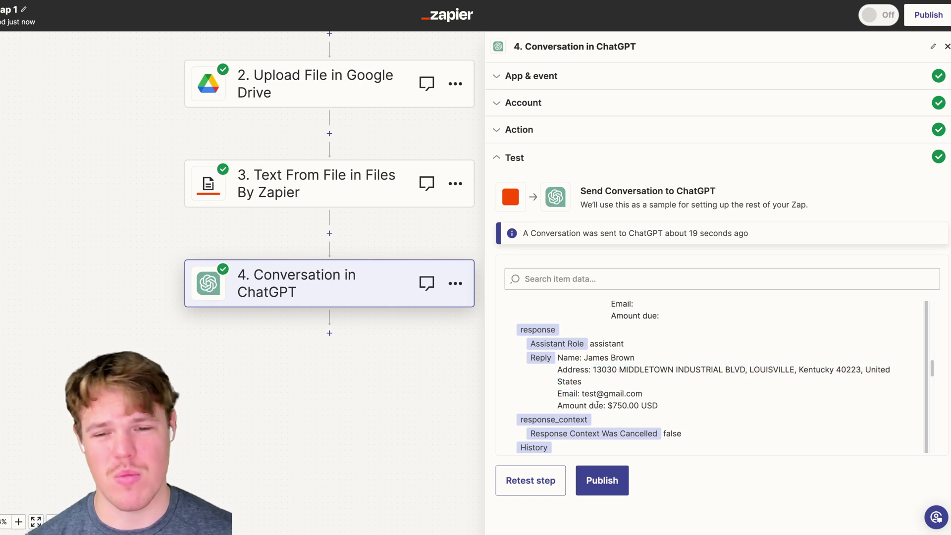
Append a Parameter line: output only details, e.g. 'Client Name' instead of 'Name: Client Name'
{"action": "left_click", "coordinate": [526, 130]}
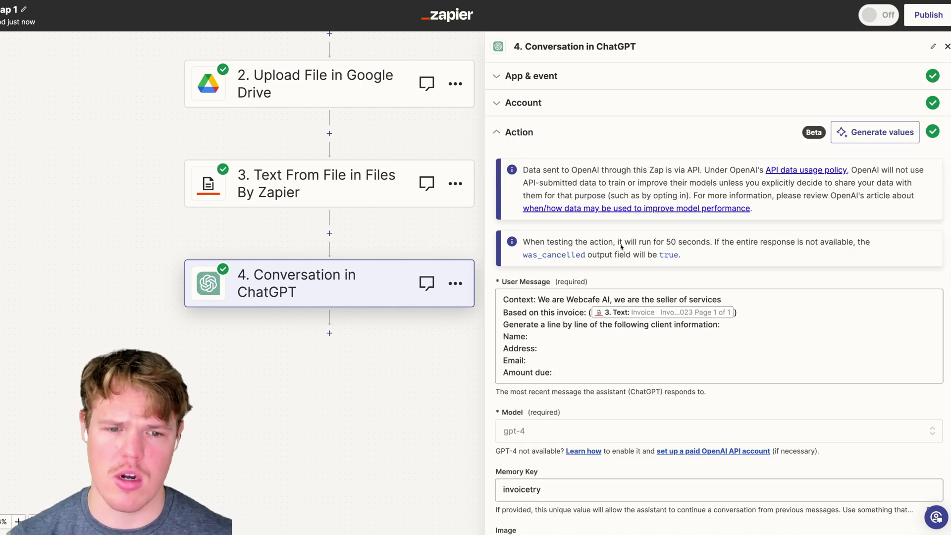
{"action": "left_click", "coordinate": [568, 373]}
{"action": "key", "text": "Return"}
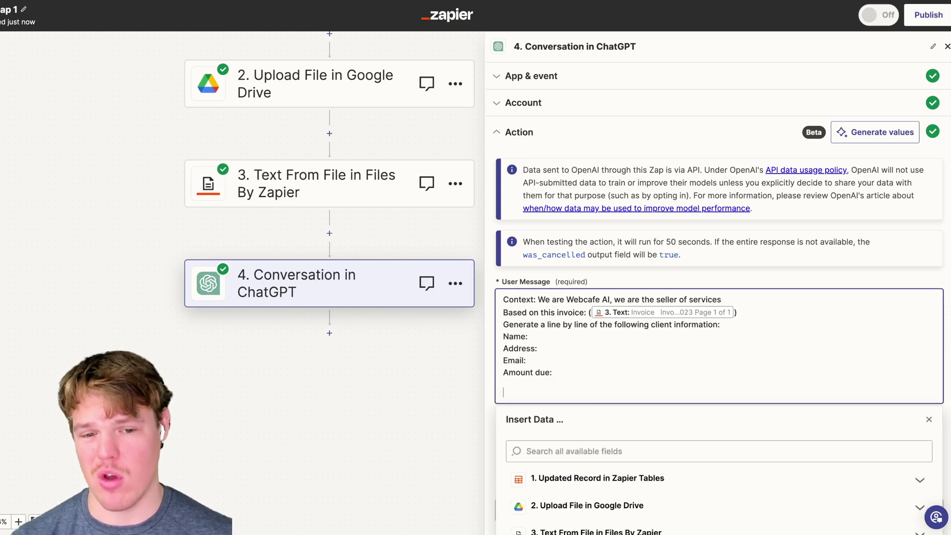
{"action": "type", "text": "Parame"}
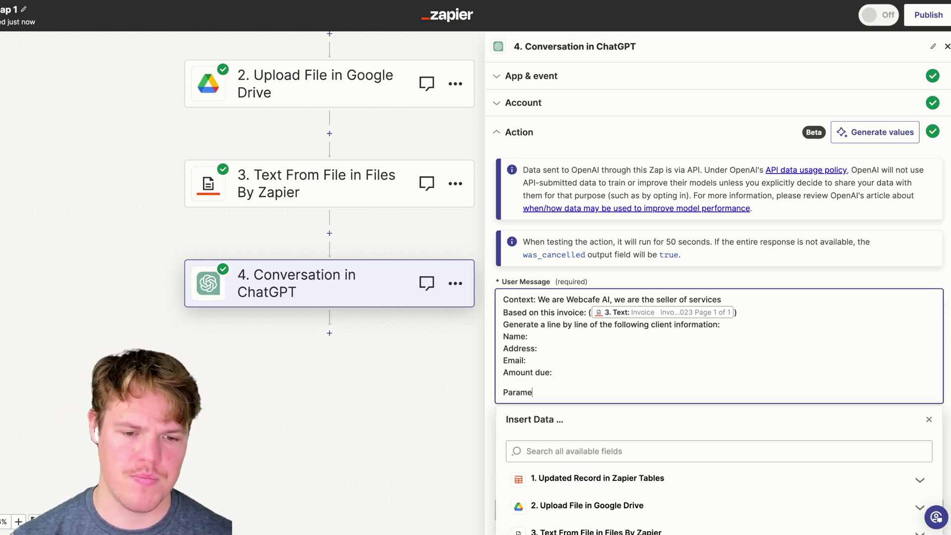
{"action": "type", "text": "ter: W"}
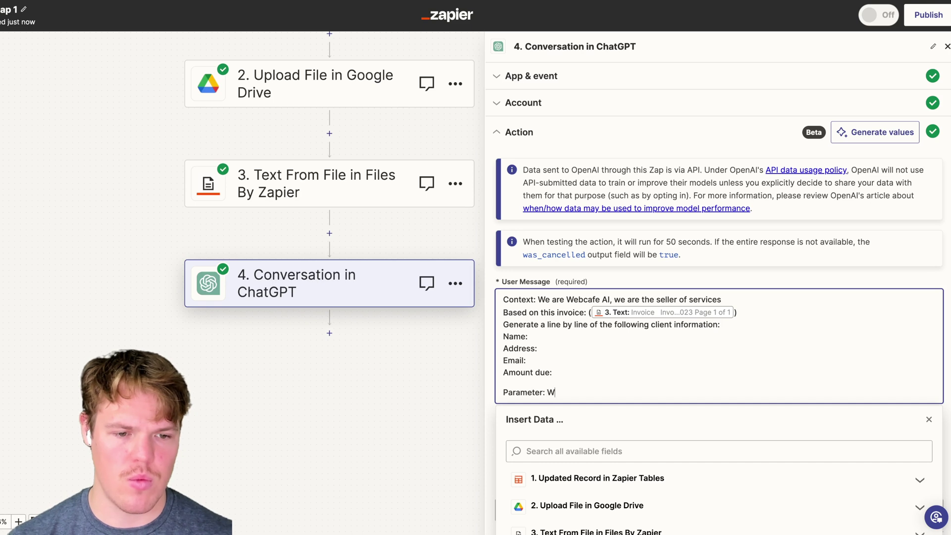
{"action": "type", "text": "hen you out"}
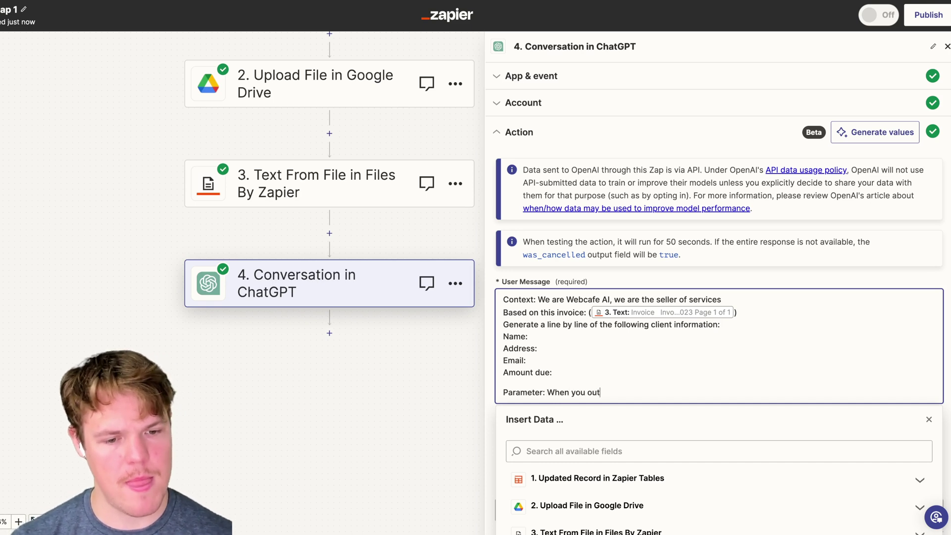
{"action": "type", "text": "put clients inform"}
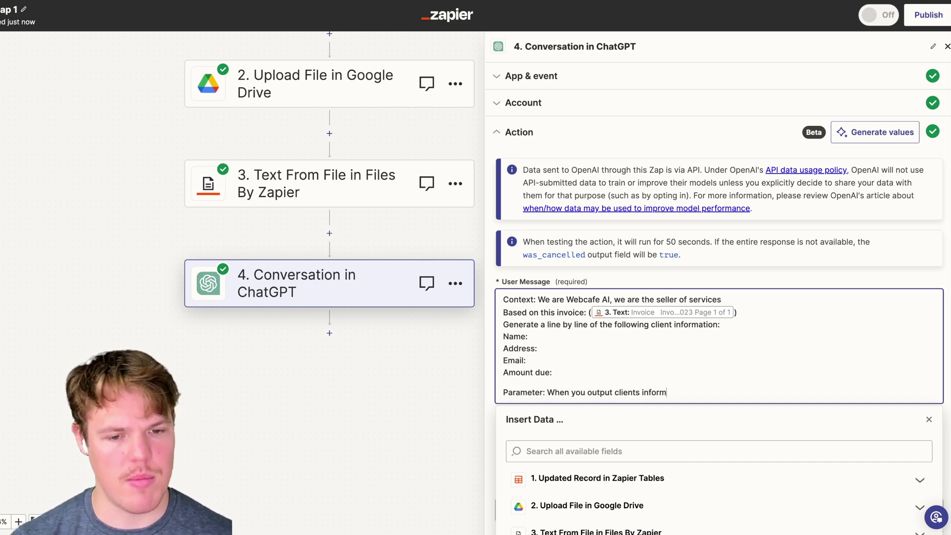
{"action": "type", "text": "ation just out"}
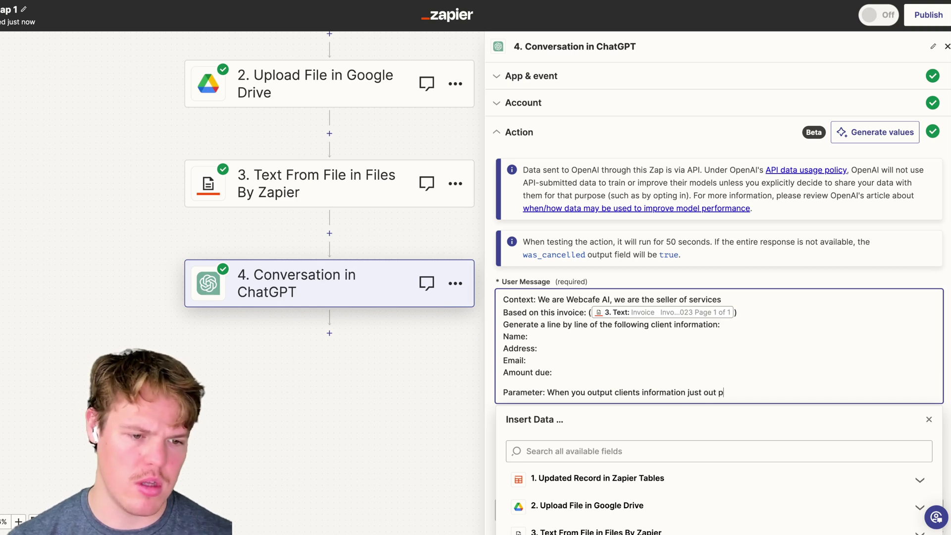
{"action": "type", "text": "put "}
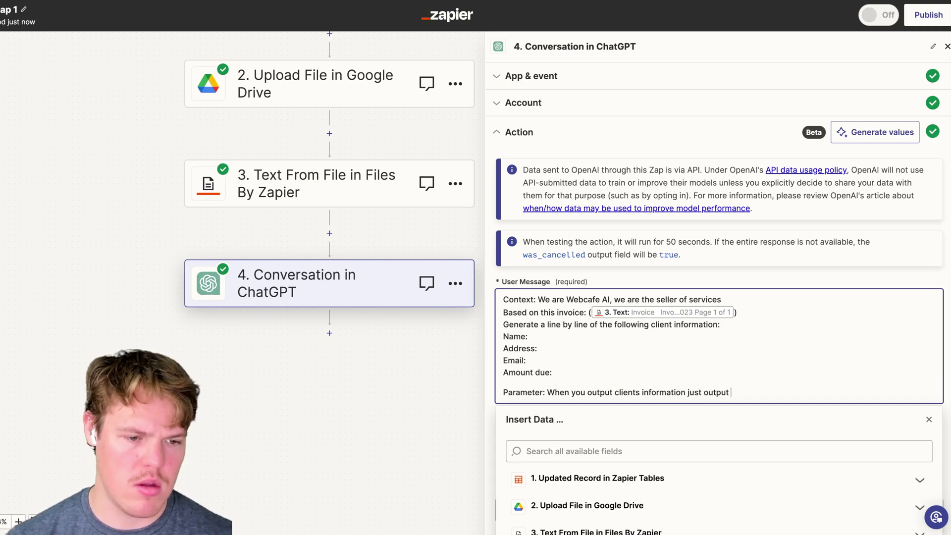
{"action": "type", "text": "the detials"}
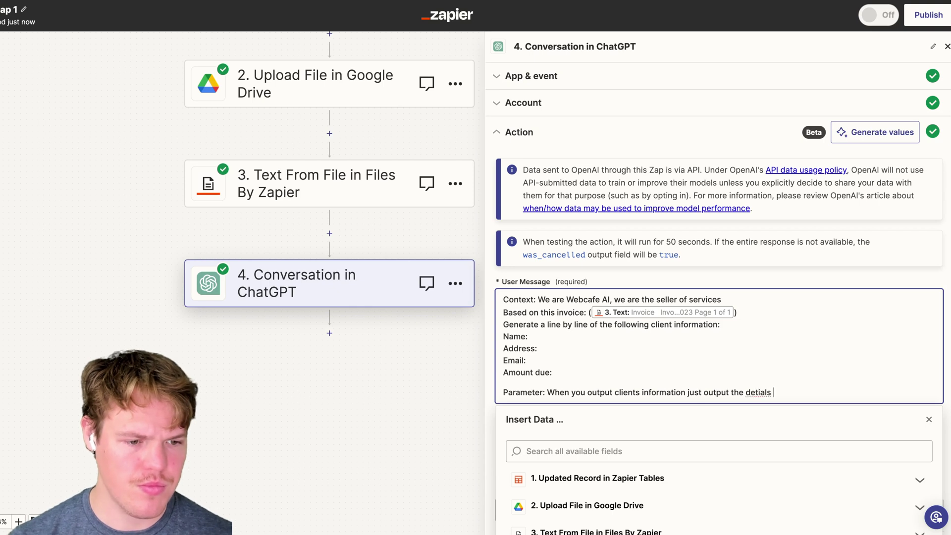
{"action": "key", "text": "BackSpace"}
{"action": "key", "text": "BackSpace"}
{"action": "key", "text": "BackSpace"}
{"action": "key", "text": "BackSpace"}
{"action": "type", "text": "ails"}
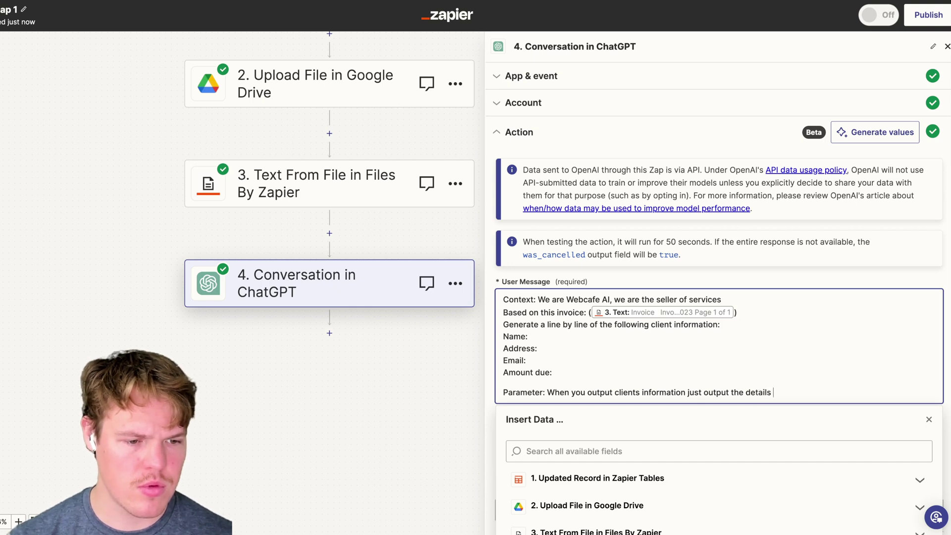
{"action": "type", "text": " no"}
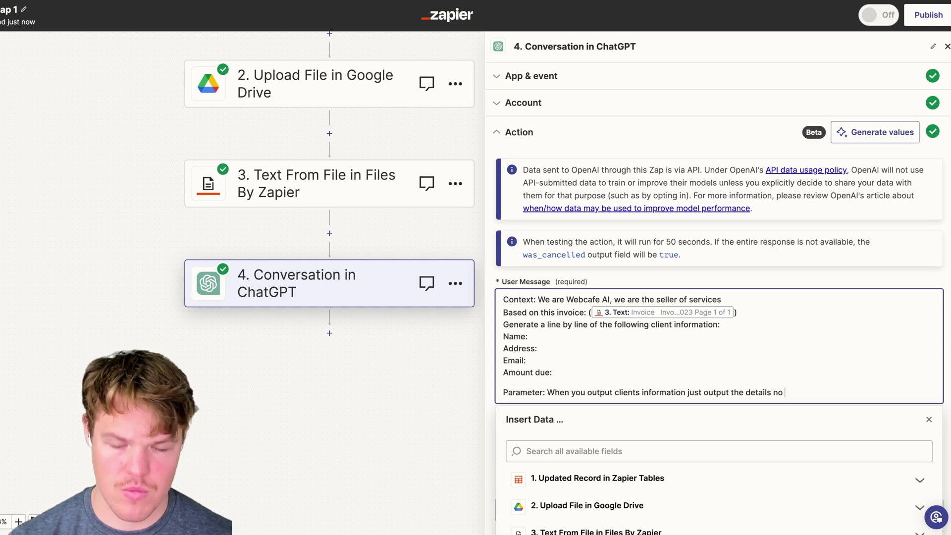
{"action": "type", "text": " contex"}
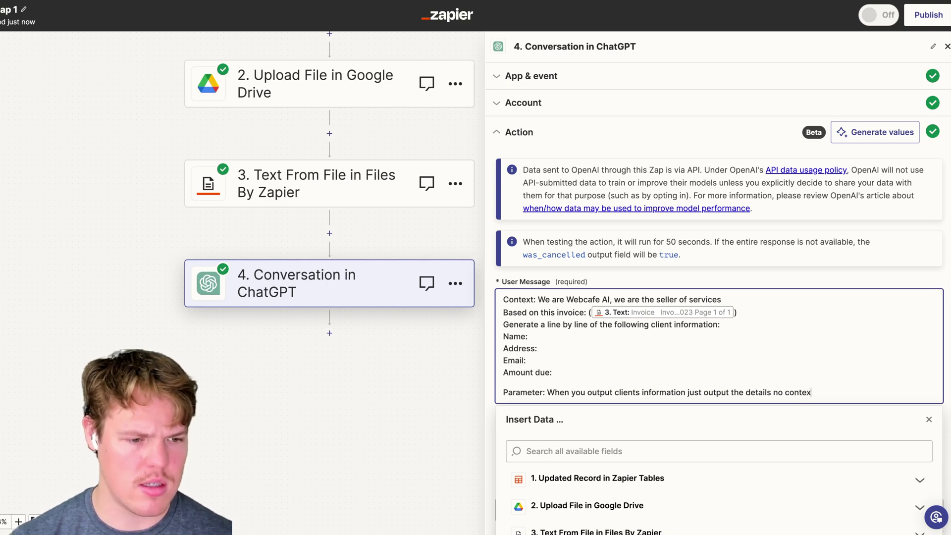
{"action": "type", "text": "t of "}
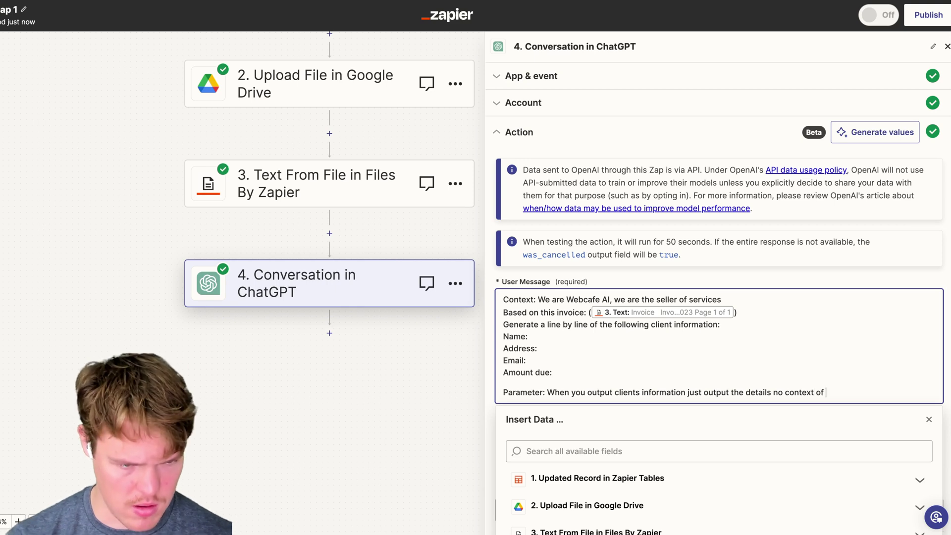
{"action": "type", "text": "the the d"}
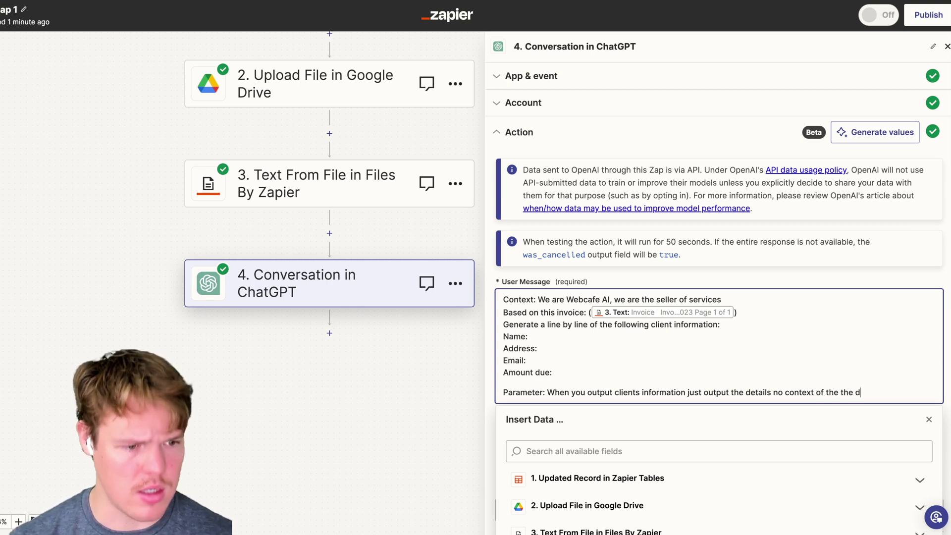
{"action": "type", "text": "etail, e"}
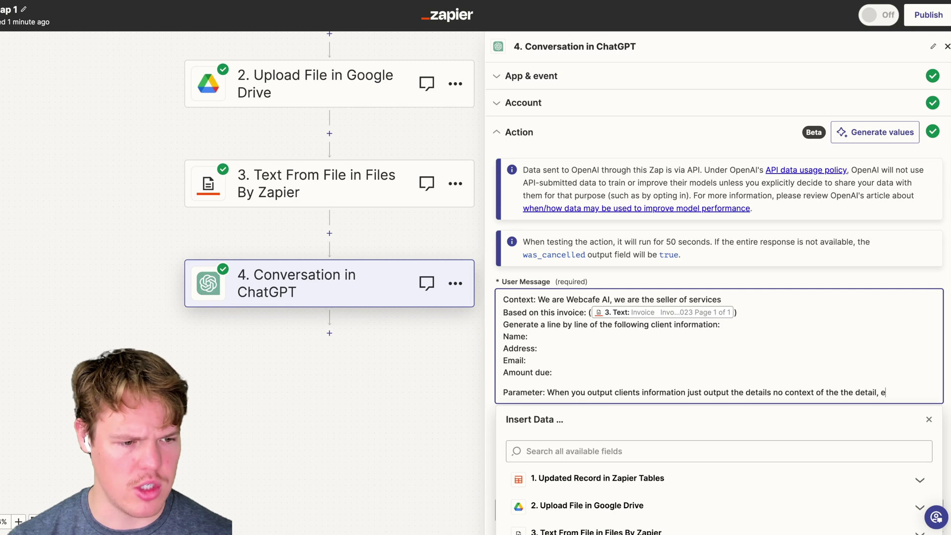
{"action": "type", "text": "g: inst"}
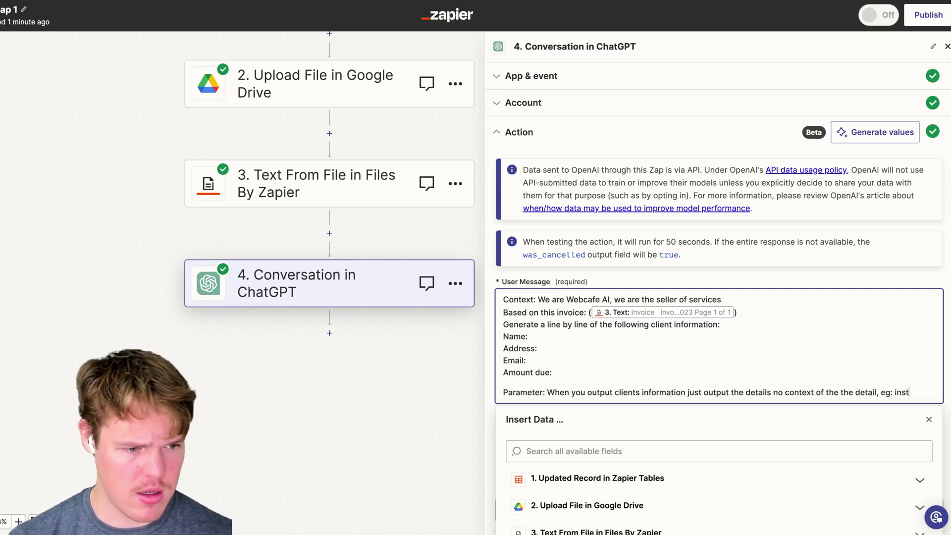
{"action": "type", "text": "ead of Name: "}
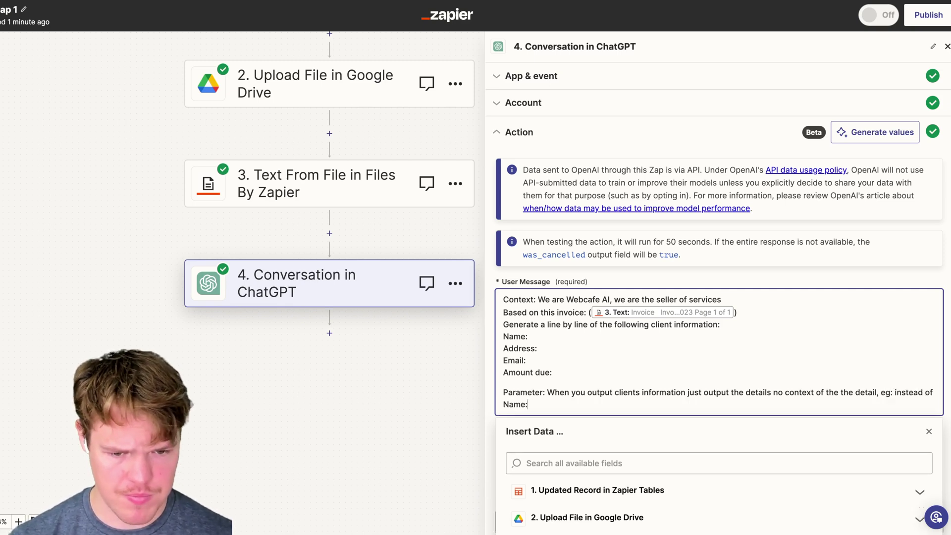
{"action": "type", "text": "Client N"}
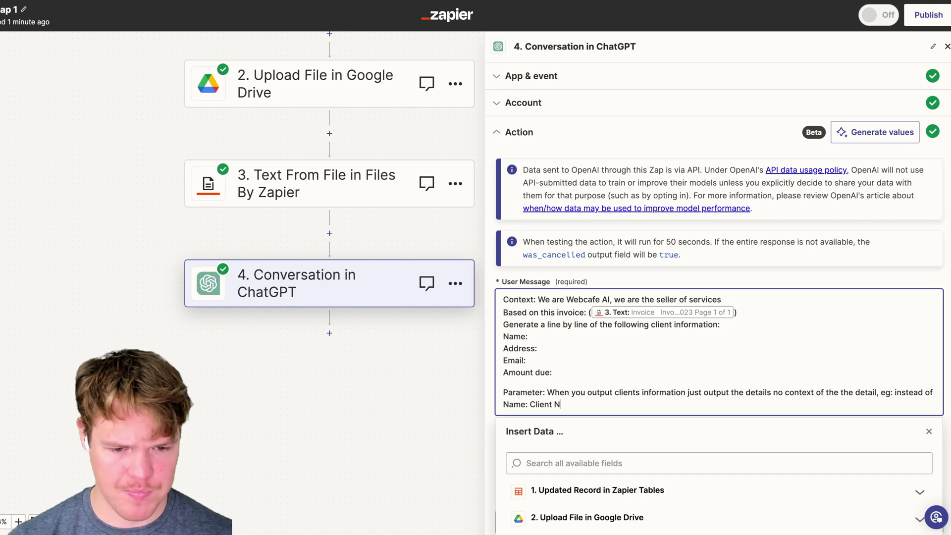
{"action": "type", "text": "ame just do Client Name"}
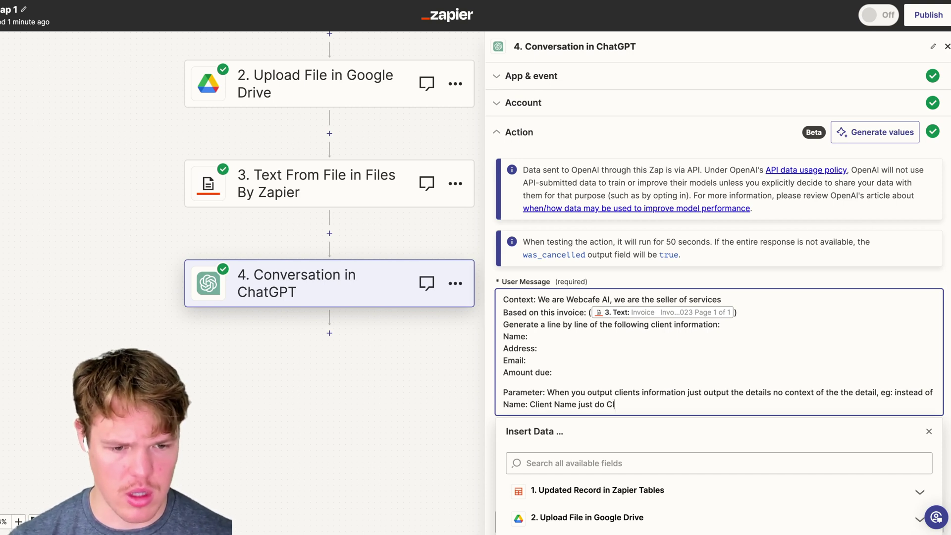
{"action": "left_click", "coordinate": [731, 270]}
Save the updated ChatGPT prompt and retest the step
{"action": "scroll", "coordinate": [693, 360], "scroll_direction": "down", "scroll_amount": 5}
{"action": "scroll", "coordinate": [693, 360], "scroll_direction": "down", "scroll_amount": 1}
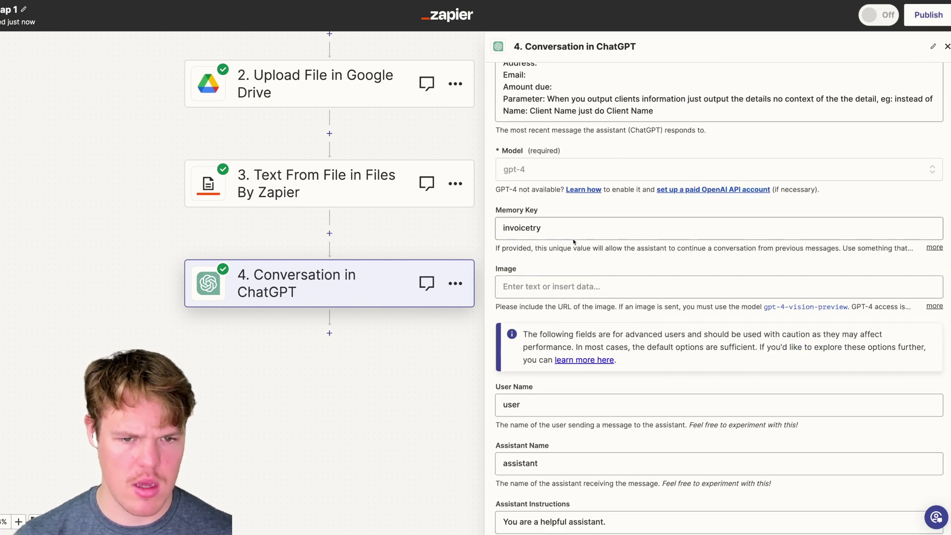
{"action": "left_click", "coordinate": [573, 228]}
{"action": "left_click", "coordinate": [873, 200]}
{"action": "scroll", "coordinate": [663, 361], "scroll_direction": "down", "scroll_amount": 5}
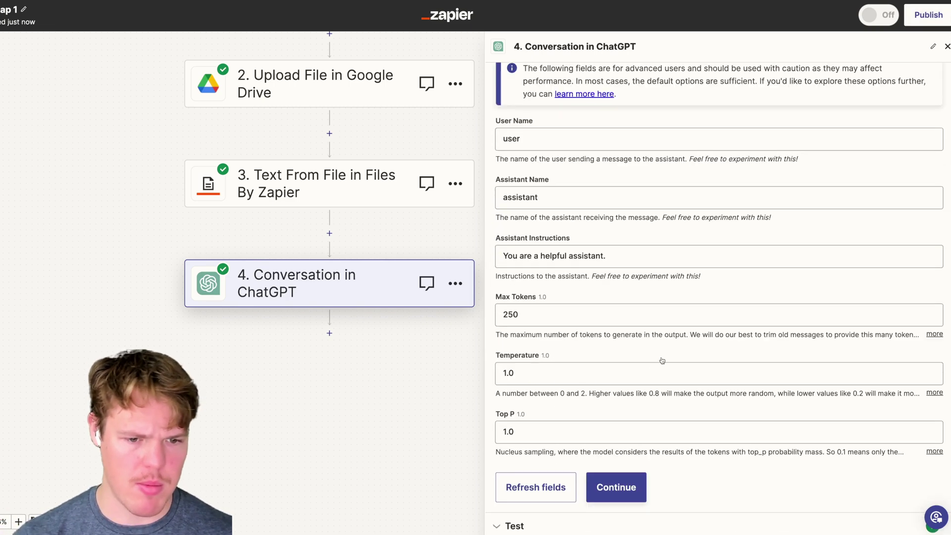
{"action": "left_click", "coordinate": [622, 485]}
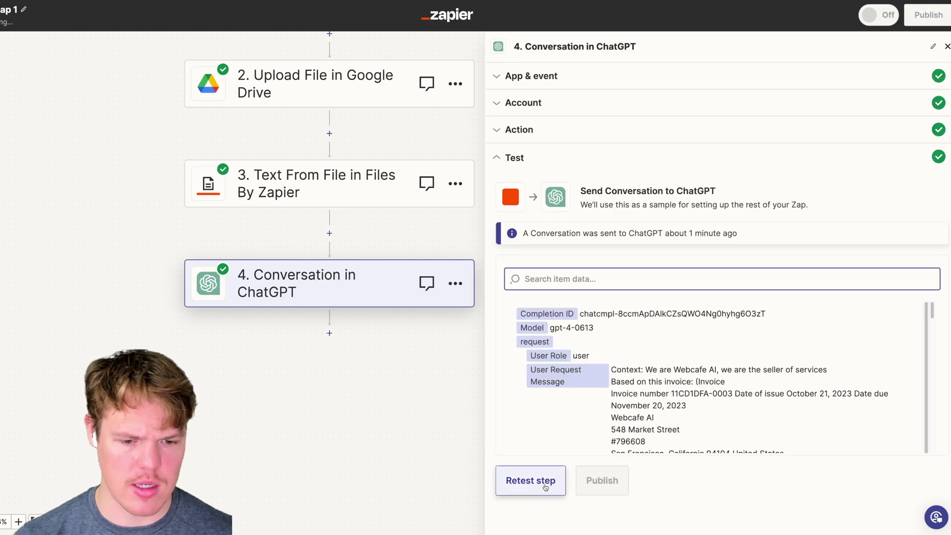
{"action": "left_click", "coordinate": [546, 483]}
Check the reply lists unlabeled name, address, email and amount, then add a step after step 4
{"action": "scroll", "coordinate": [669, 425], "scroll_direction": "down", "scroll_amount": 10}
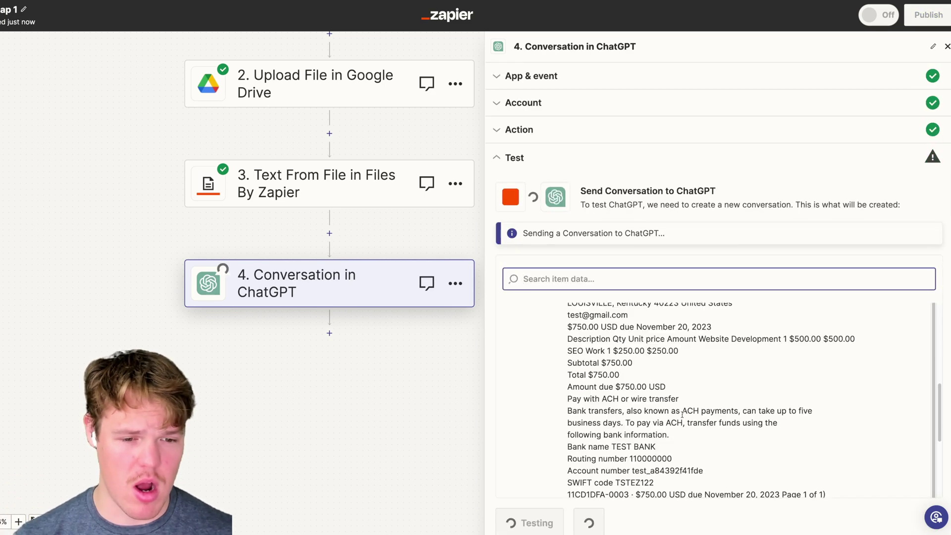
{"action": "scroll", "coordinate": [683, 415], "scroll_direction": "down", "scroll_amount": 2}
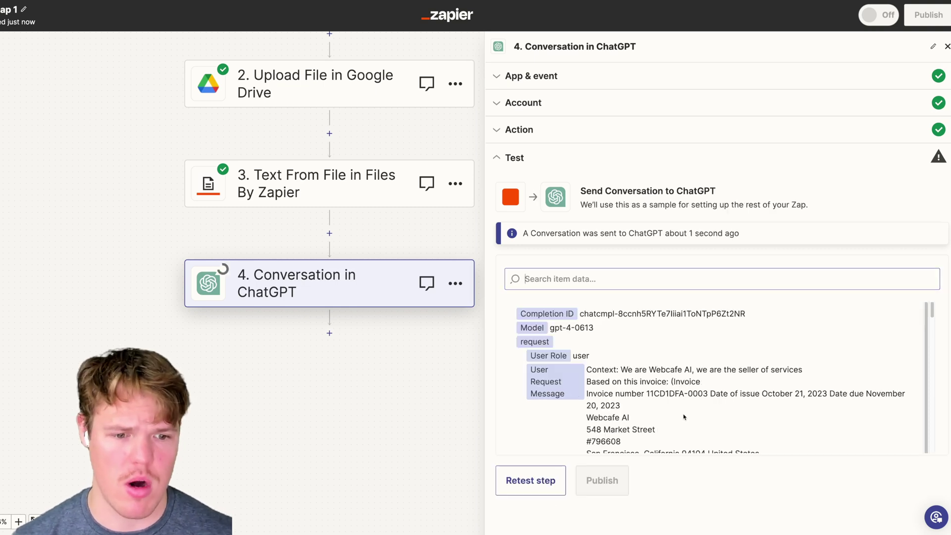
{"action": "scroll", "coordinate": [679, 404], "scroll_direction": "down", "scroll_amount": 10}
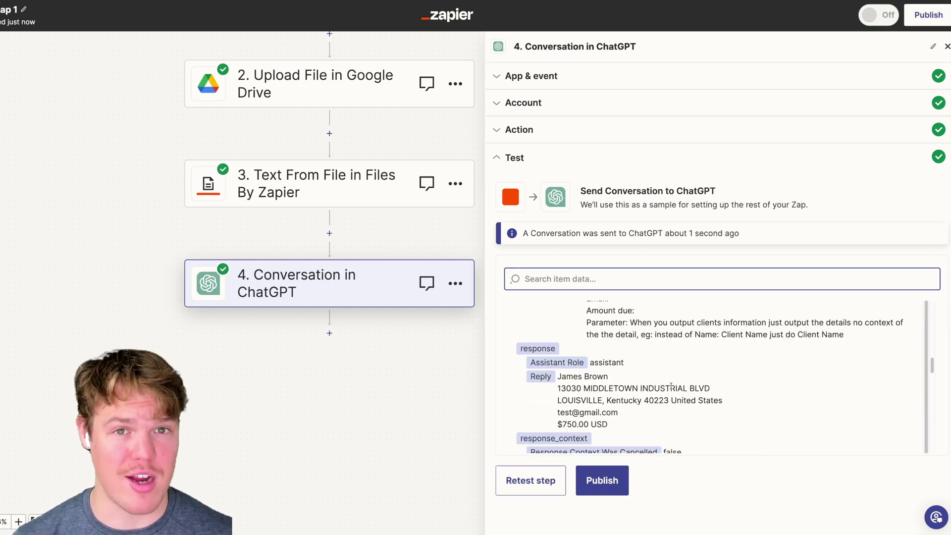
{"action": "left_click", "coordinate": [329, 333]}
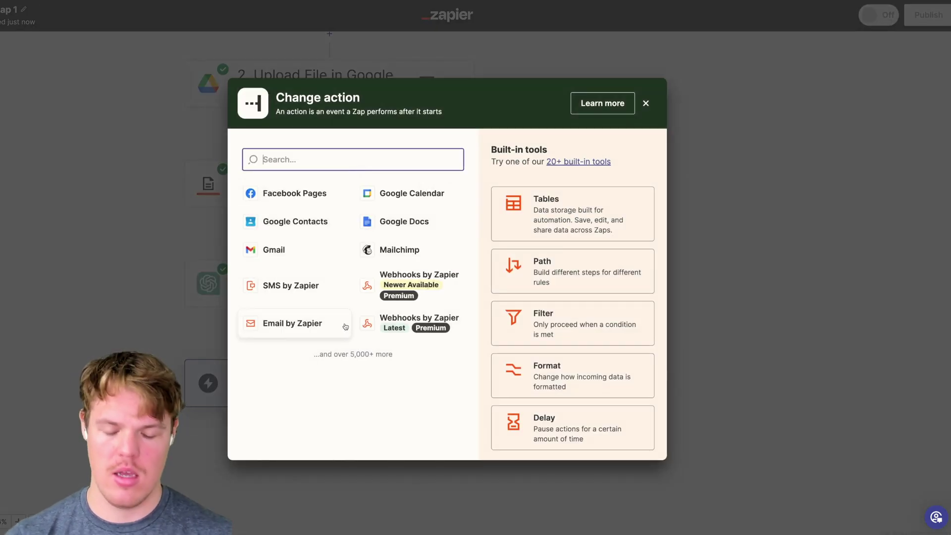
Make step 5 a Formatter by Zapier action with the Text event
{"action": "type", "text": "form"}
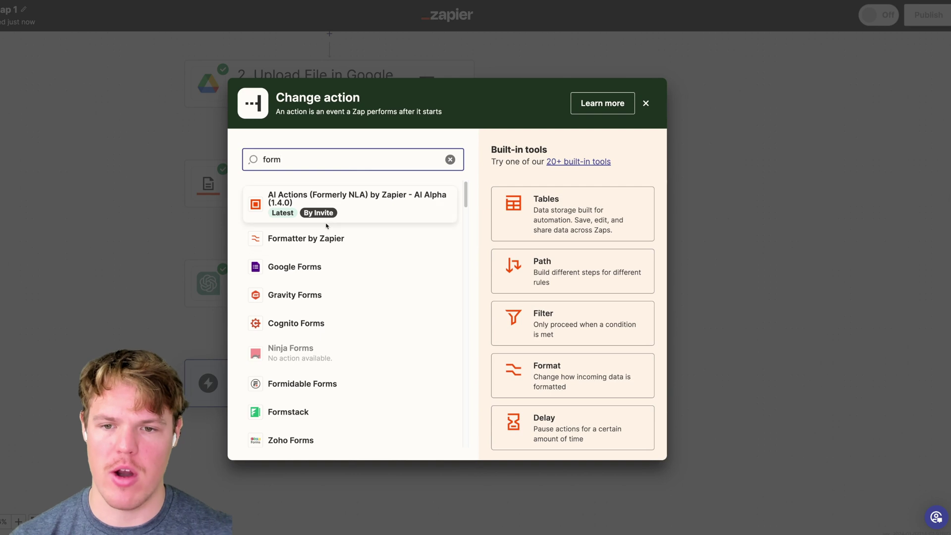
{"action": "left_click", "coordinate": [349, 239]}
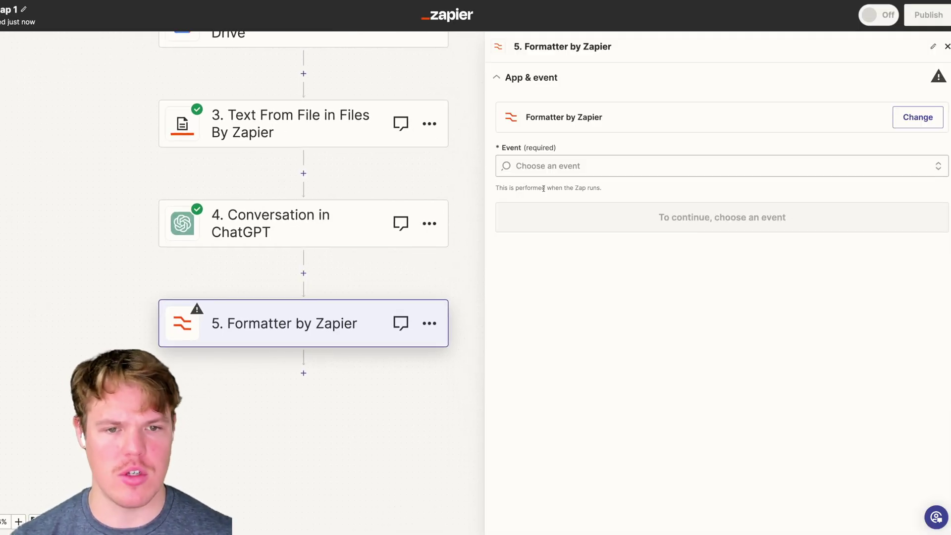
{"action": "left_click", "coordinate": [543, 167]}
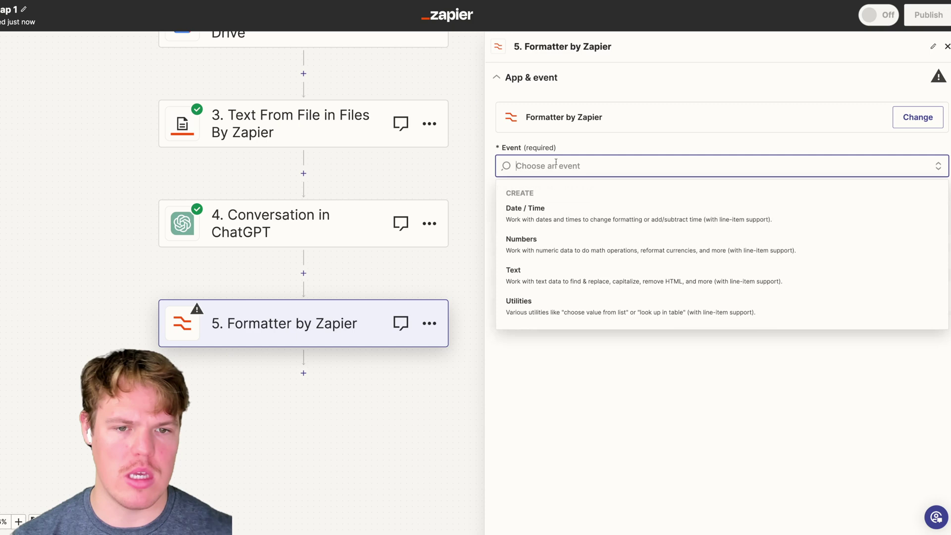
{"action": "left_click", "coordinate": [544, 279]}
{"action": "left_click", "coordinate": [613, 217]}
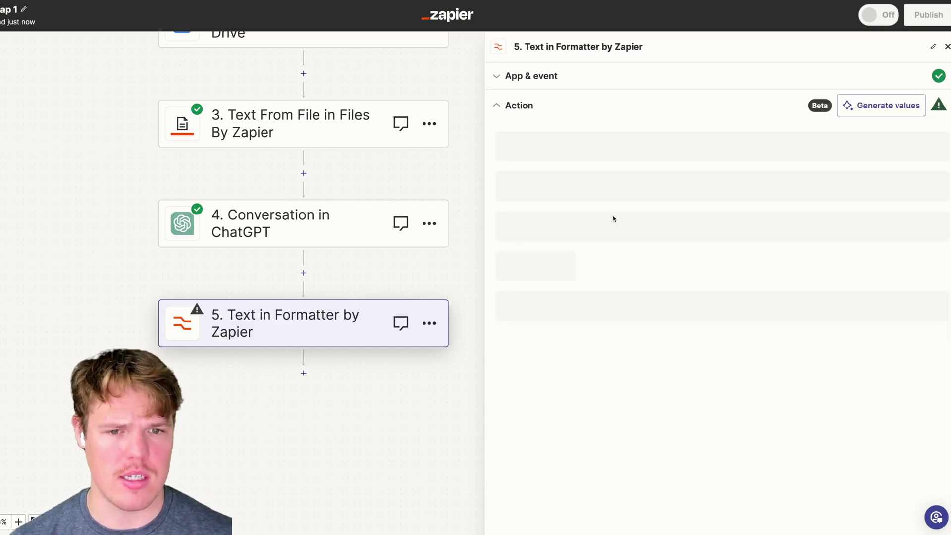
Choose the Split Text transform for the Formatter step
{"action": "left_click", "coordinate": [545, 157]}
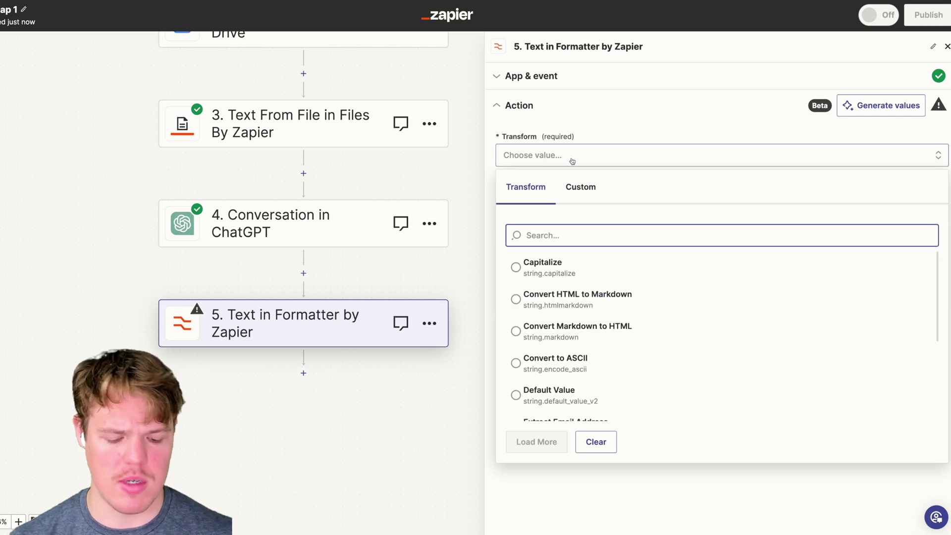
{"action": "type", "text": "split"}
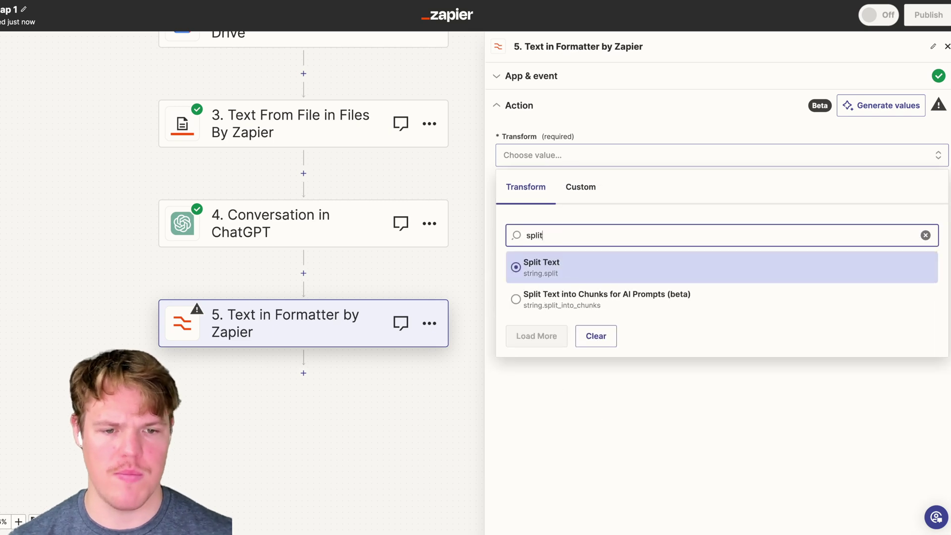
{"action": "left_click", "coordinate": [588, 272]}
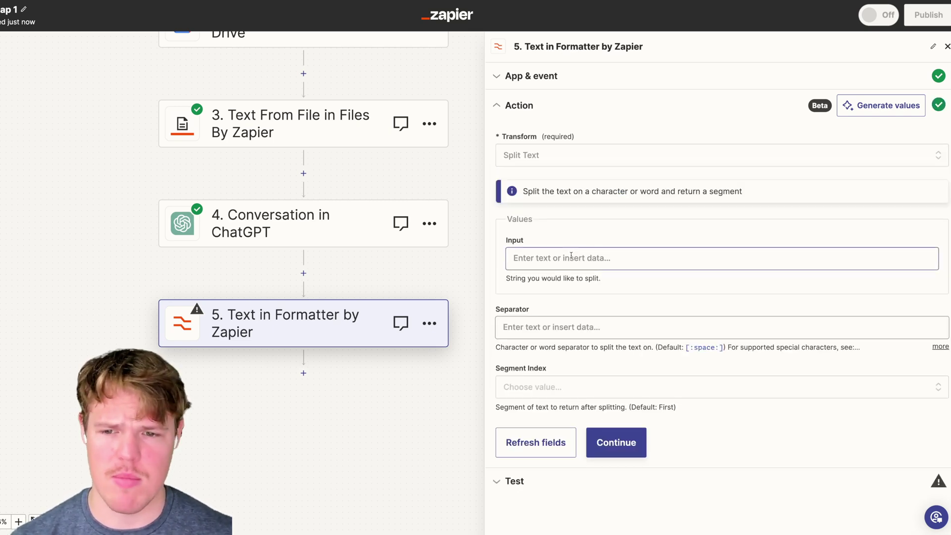
{"action": "left_click", "coordinate": [572, 256]}
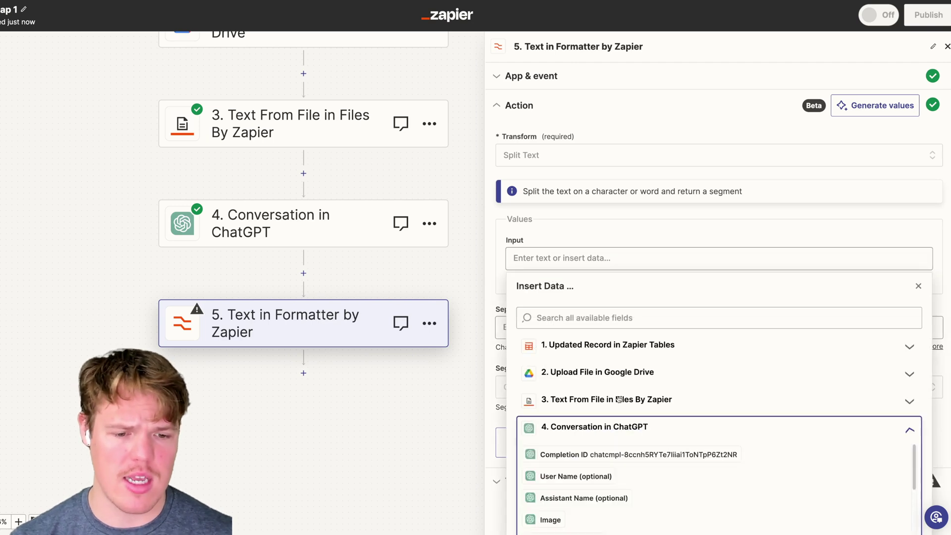
Split the ChatGPT Reply using the [:newline:] separator
{"action": "scroll", "coordinate": [624, 419], "scroll_direction": "down", "scroll_amount": 5}
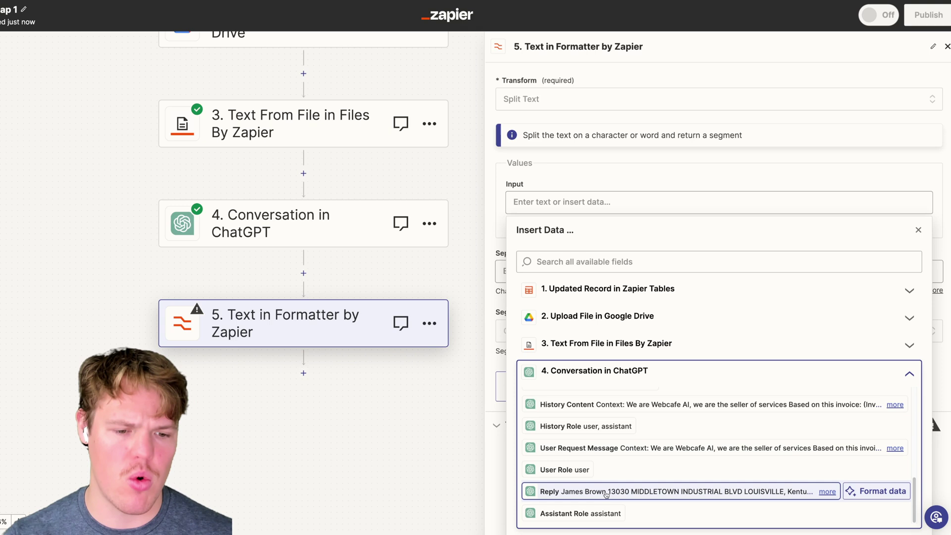
{"action": "left_click", "coordinate": [606, 493]}
{"action": "left_click", "coordinate": [701, 186]}
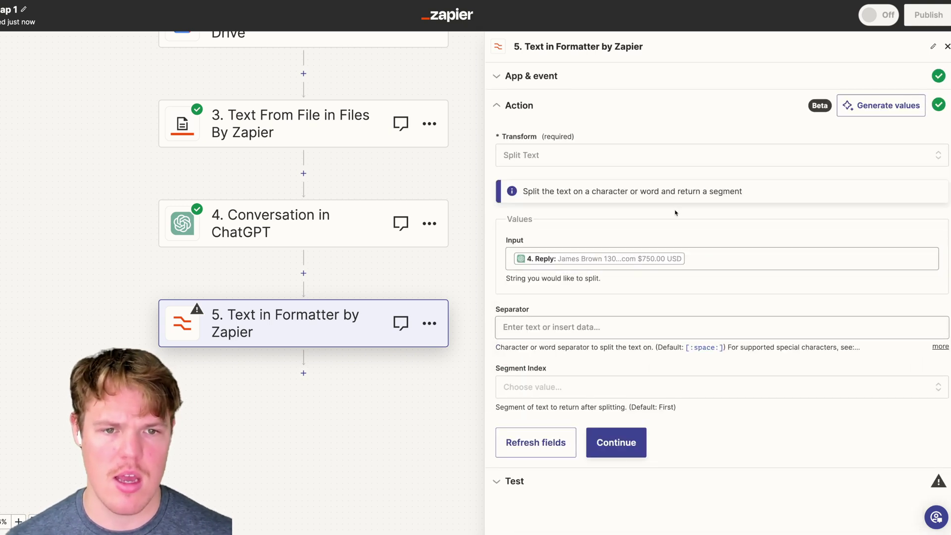
{"action": "left_click", "coordinate": [586, 325]}
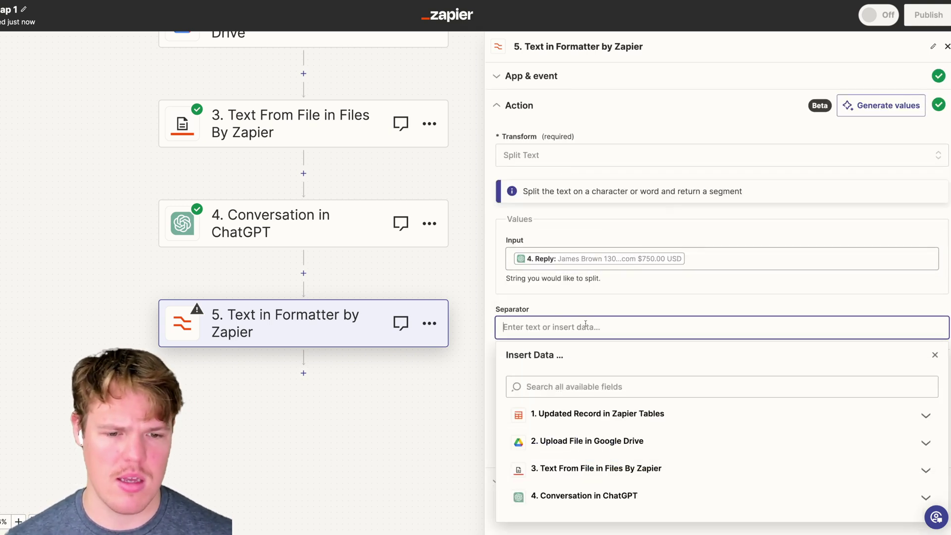
{"action": "type", "text": "[:newline:"}
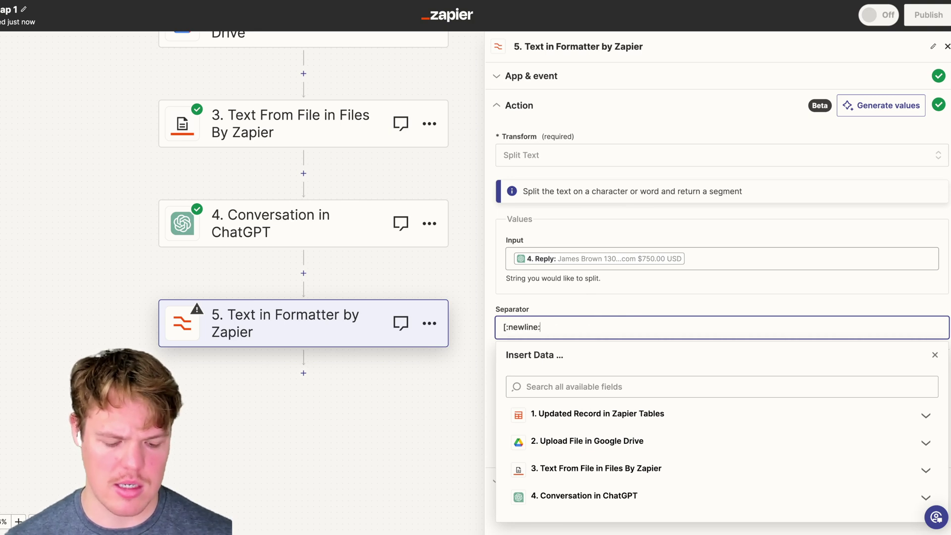
{"action": "left_click", "coordinate": [720, 299]}
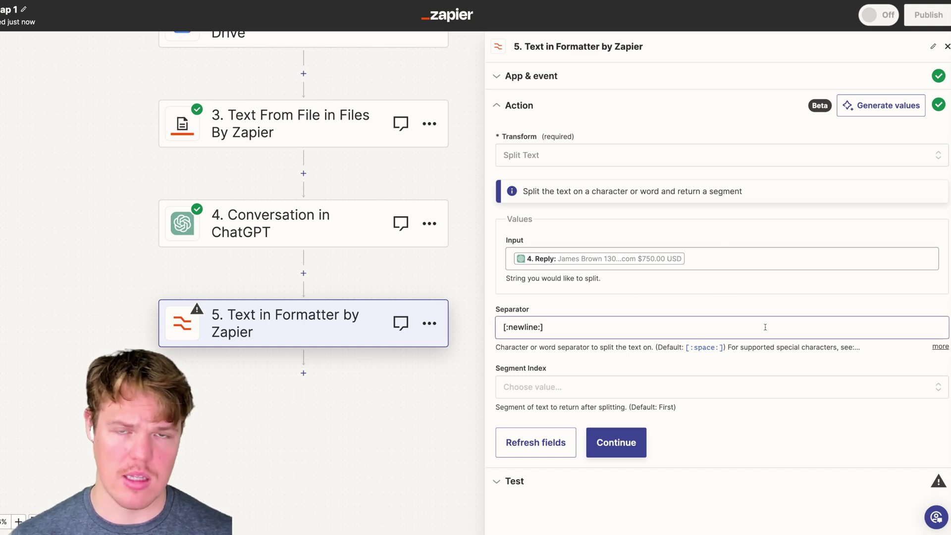
{"action": "left_click", "coordinate": [941, 346]}
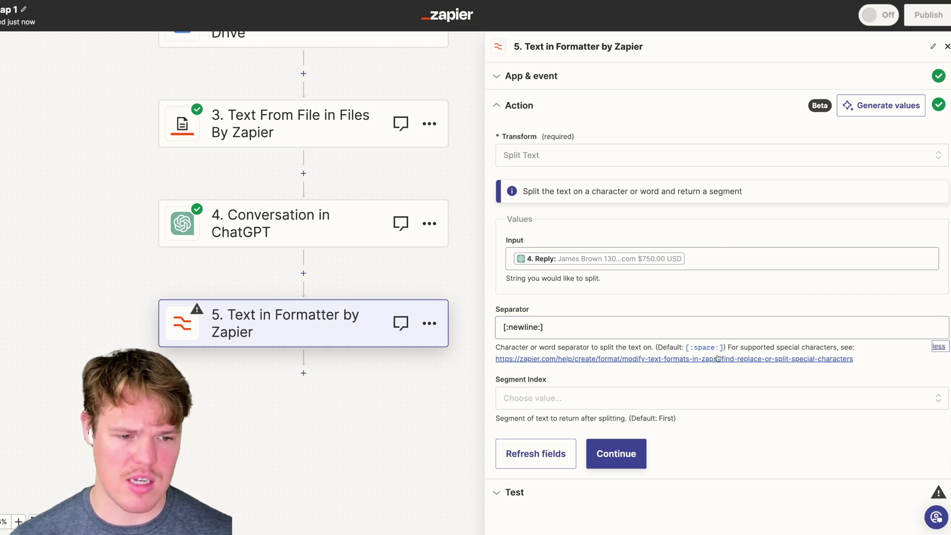
Set Segment Index to 'All (as Separate Fields)' and continue to testing
{"action": "left_click", "coordinate": [555, 408]}
{"action": "scroll", "coordinate": [554, 409], "scroll_direction": "down", "scroll_amount": 5}
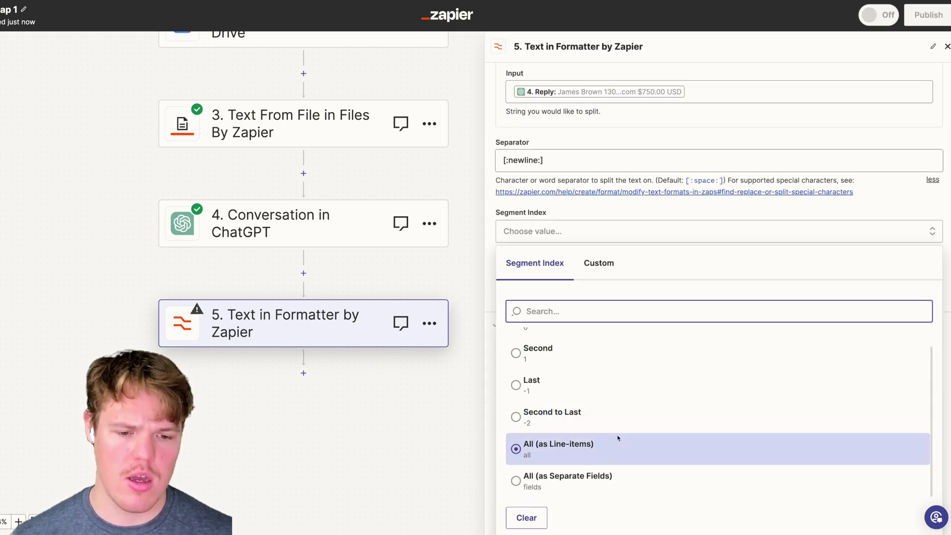
{"action": "left_click", "coordinate": [591, 481]}
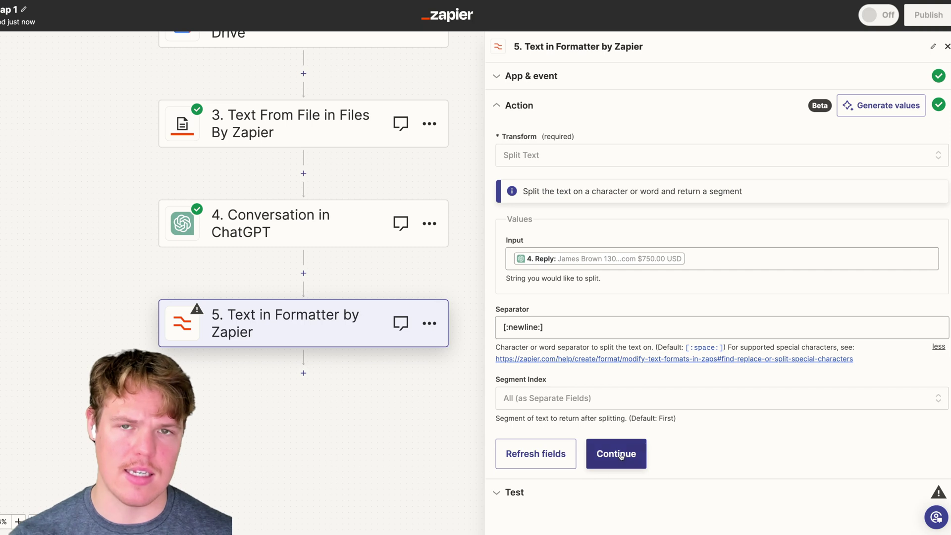
{"action": "left_click", "coordinate": [615, 466]}
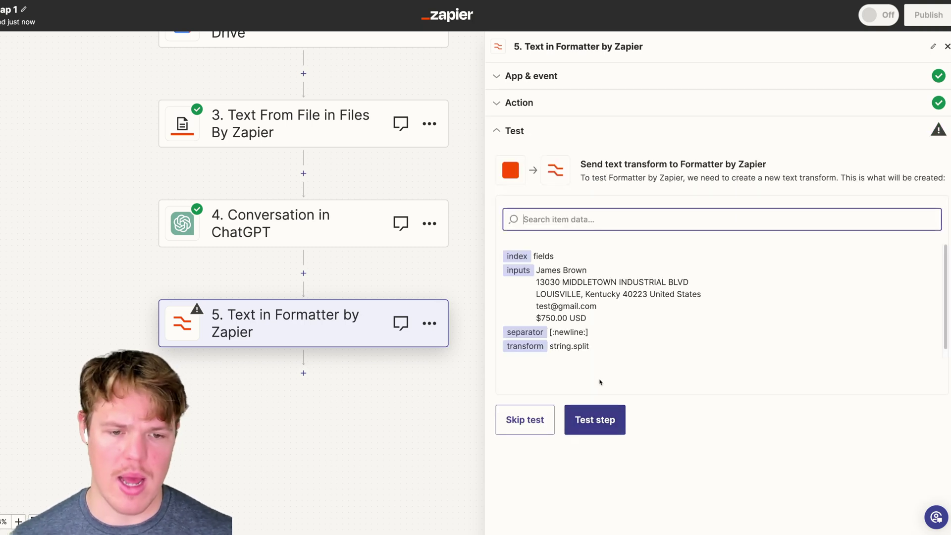
Test the Split Text step, review its five output items, and add a step after step 5
{"action": "left_click_drag", "start_coordinate": [594, 270], "coordinate": [712, 295]}
{"action": "left_click", "coordinate": [609, 428]}
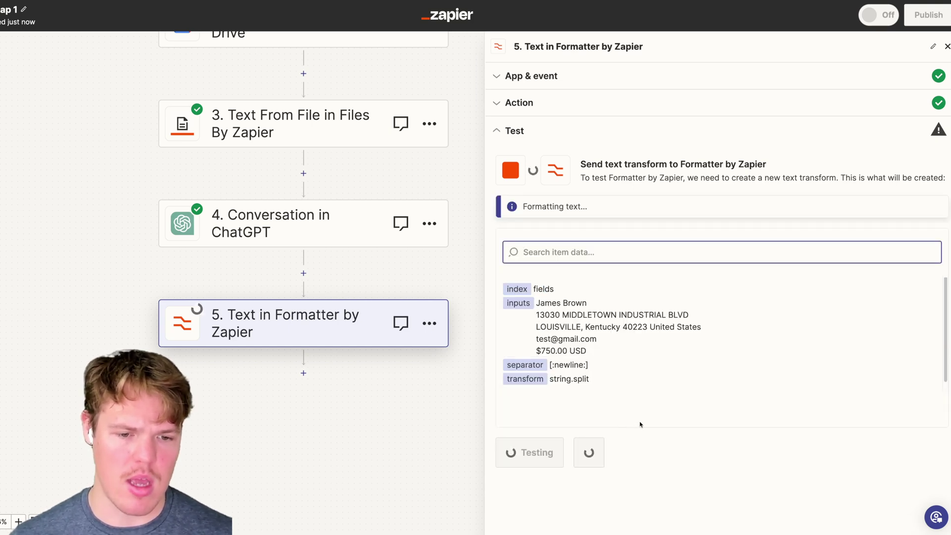
{"action": "left_click_drag", "start_coordinate": [561, 314], "coordinate": [540, 347]}
{"action": "left_click", "coordinate": [619, 330]}
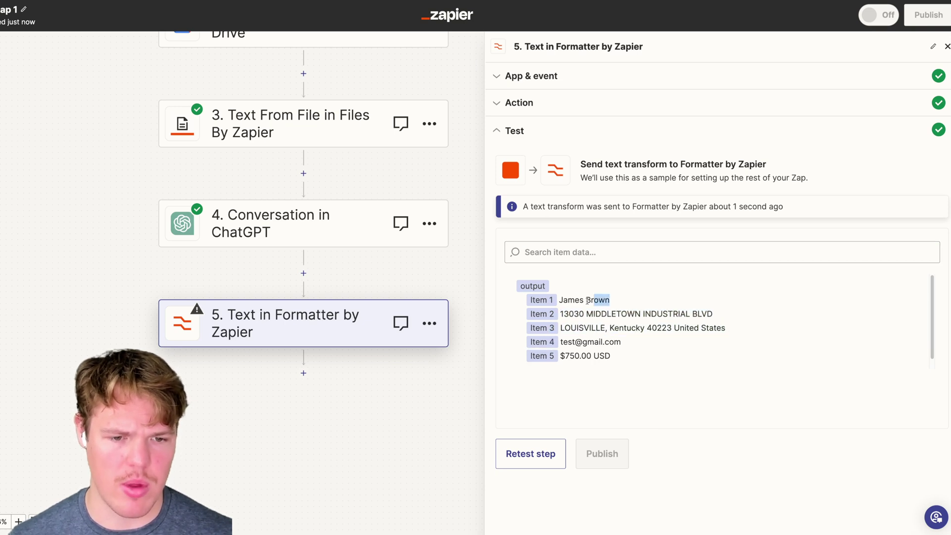
{"action": "left_click_drag", "start_coordinate": [622, 361], "coordinate": [533, 299]}
{"action": "left_click", "coordinate": [673, 347]}
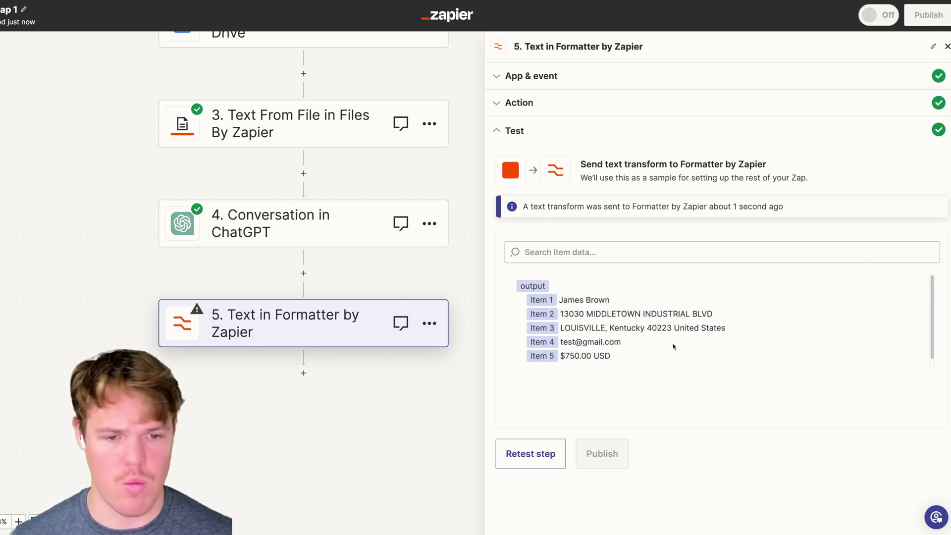
{"action": "left_click", "coordinate": [304, 373]}
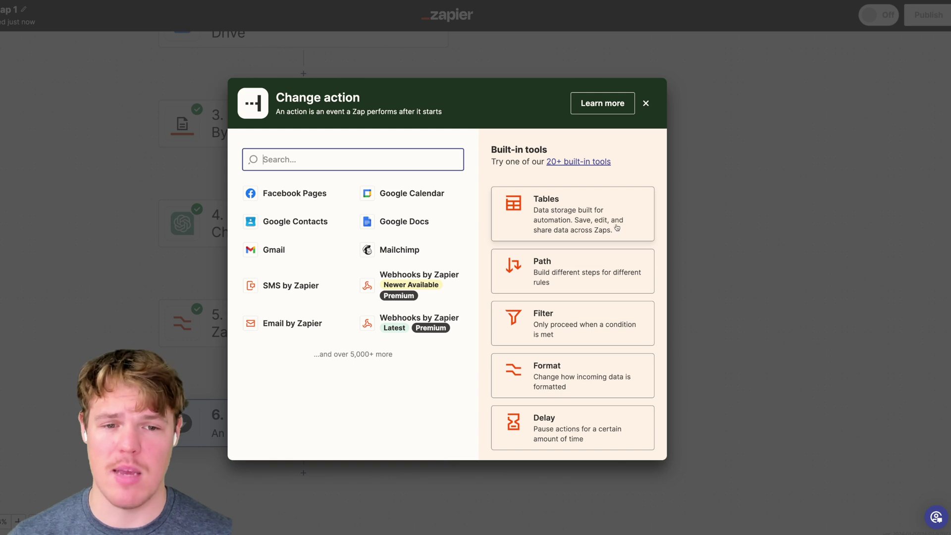
Make step 6 a Zapier Tables action and browse its Event list without choosing one
{"action": "left_click", "coordinate": [617, 228]}
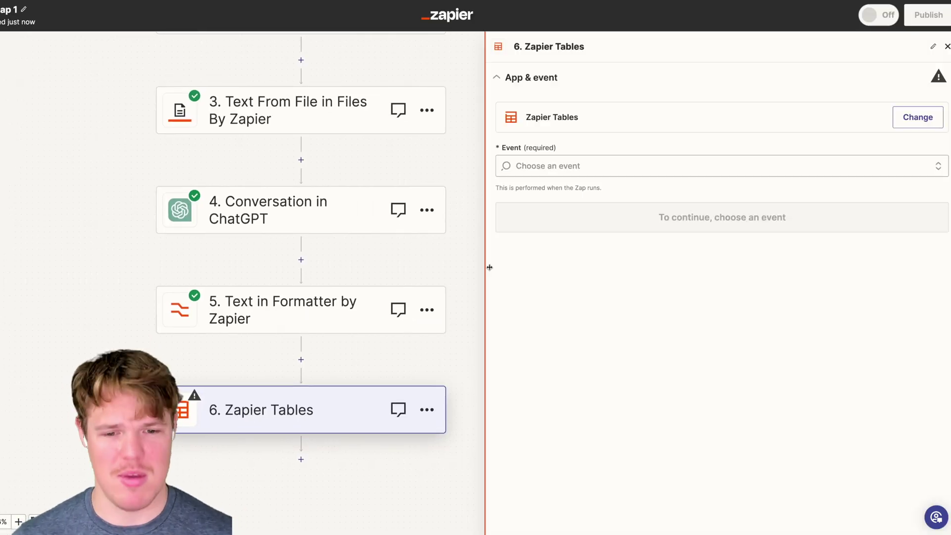
{"action": "left_click_drag", "start_coordinate": [475, 268], "coordinate": [468, 196]}
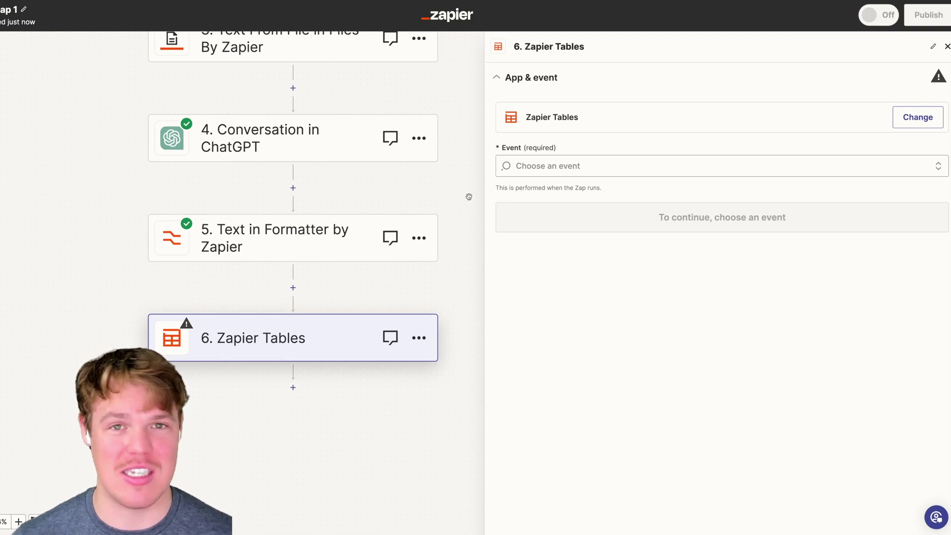
{"action": "left_click_drag", "start_coordinate": [469, 197], "coordinate": [471, 165]}
{"action": "left_click", "coordinate": [541, 166]}
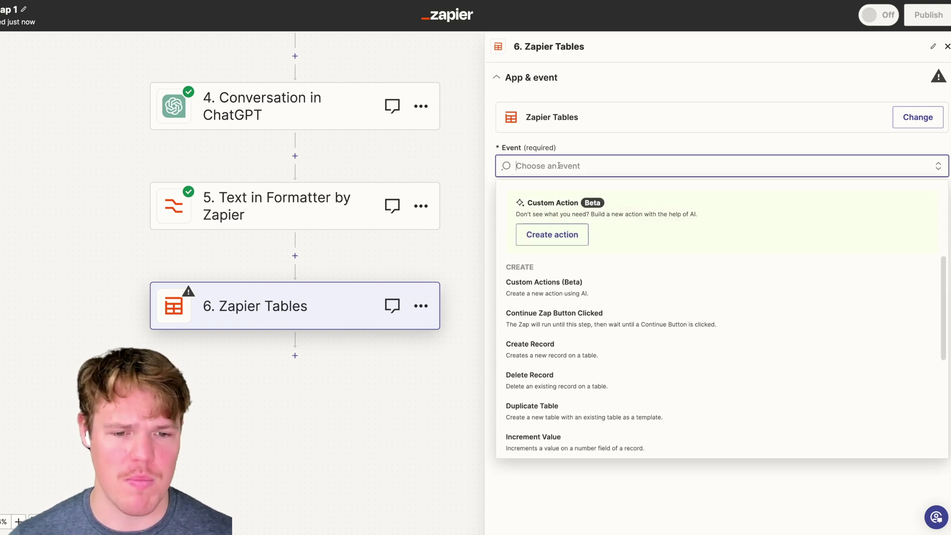
{"action": "scroll", "coordinate": [597, 267], "scroll_direction": "down", "scroll_amount": 3}
{"action": "scroll", "coordinate": [597, 288], "scroll_direction": "up", "scroll_amount": 3}
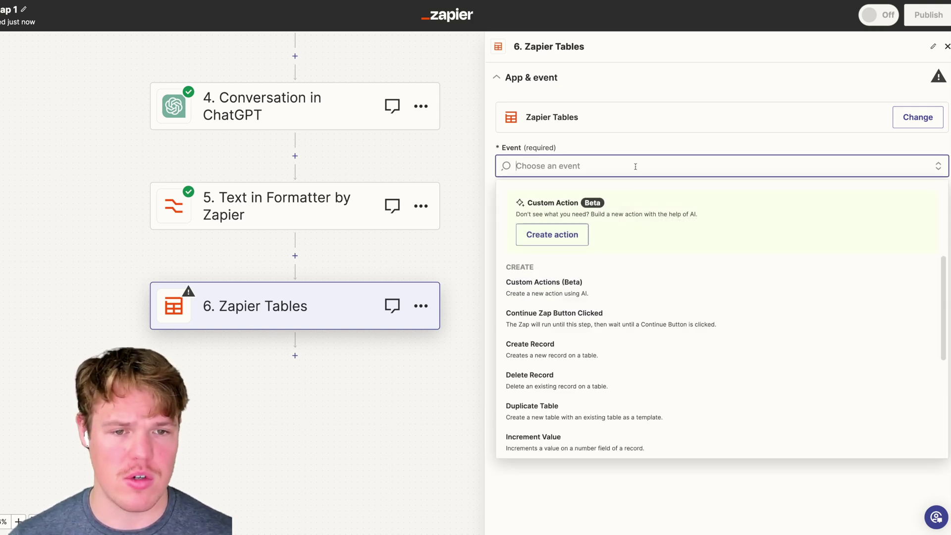
{"action": "left_click", "coordinate": [639, 143]}
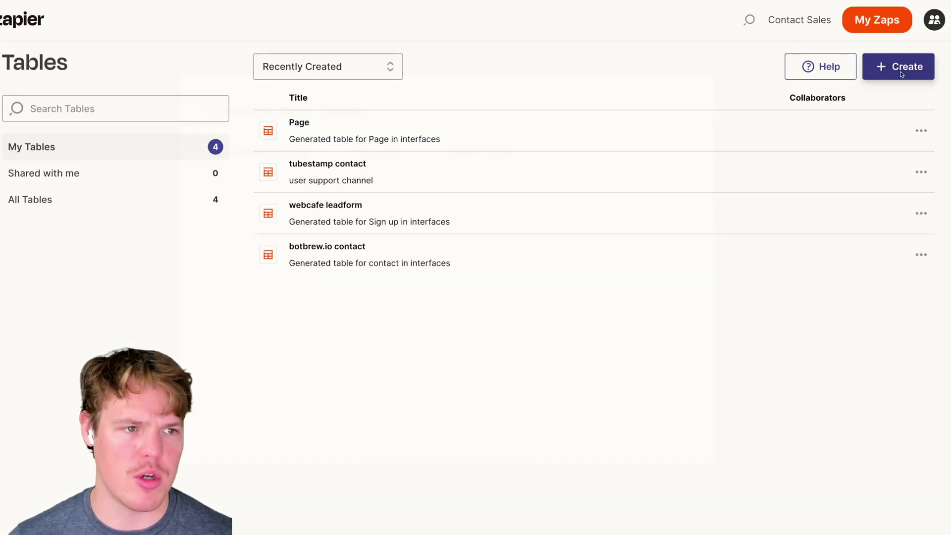
Create a blank Zapier table named 'Invoice Data'
{"action": "left_click", "coordinate": [894, 67]}
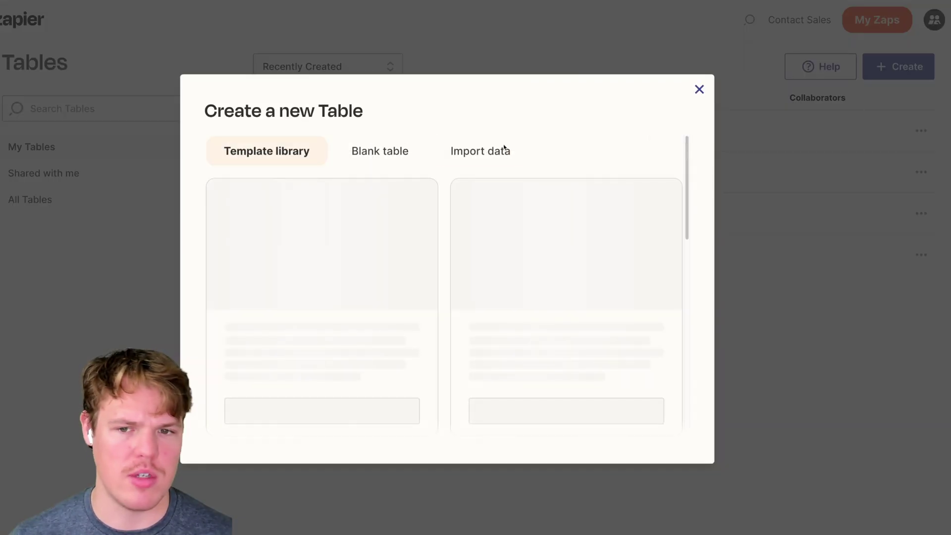
{"action": "left_click", "coordinate": [402, 155]}
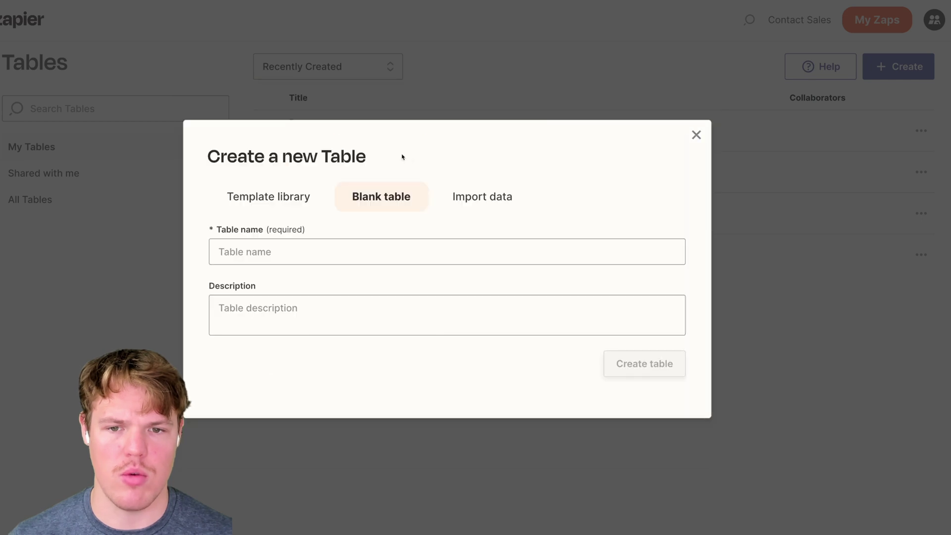
{"action": "left_click", "coordinate": [330, 251]}
{"action": "type", "text": "Invoice Data"}
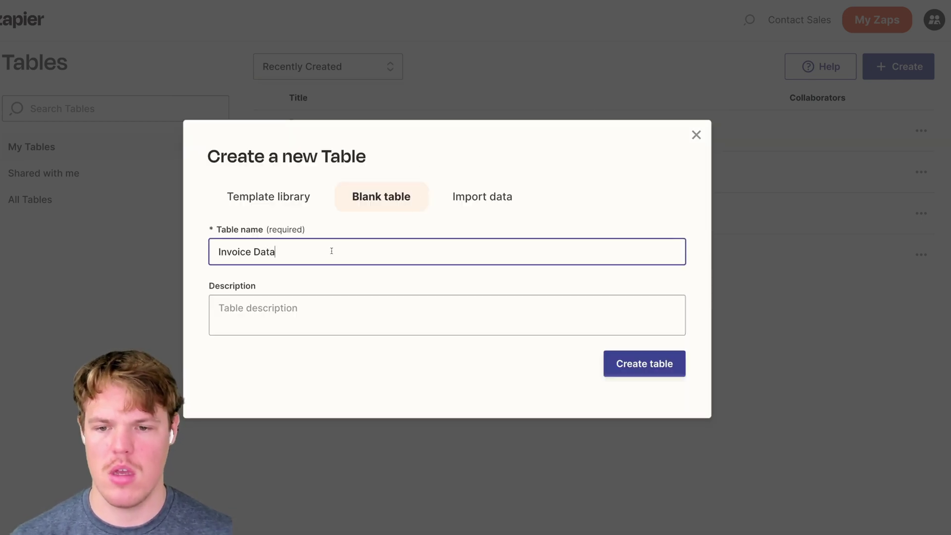
{"action": "left_click", "coordinate": [631, 371]}
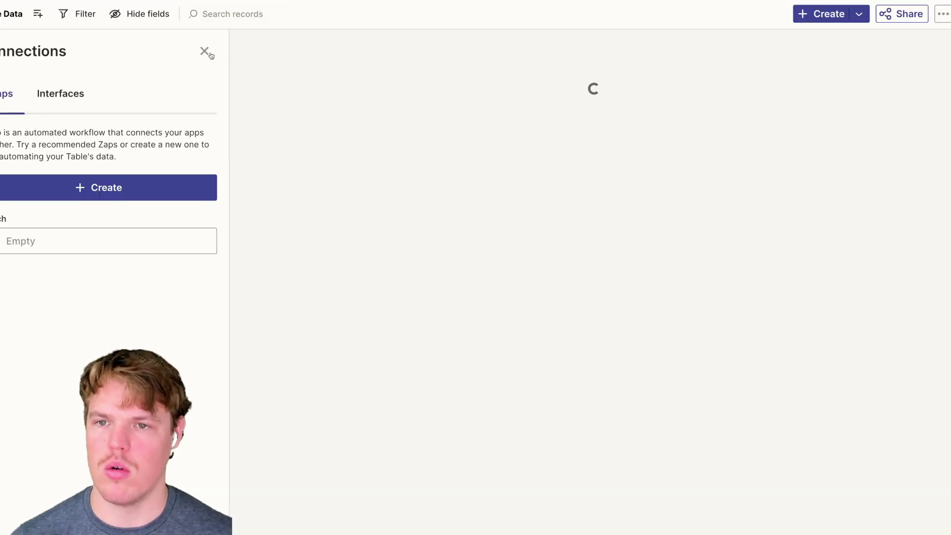
Rename Field 1 of the Invoice Data table to 'Email'
{"action": "left_click", "coordinate": [207, 54]}
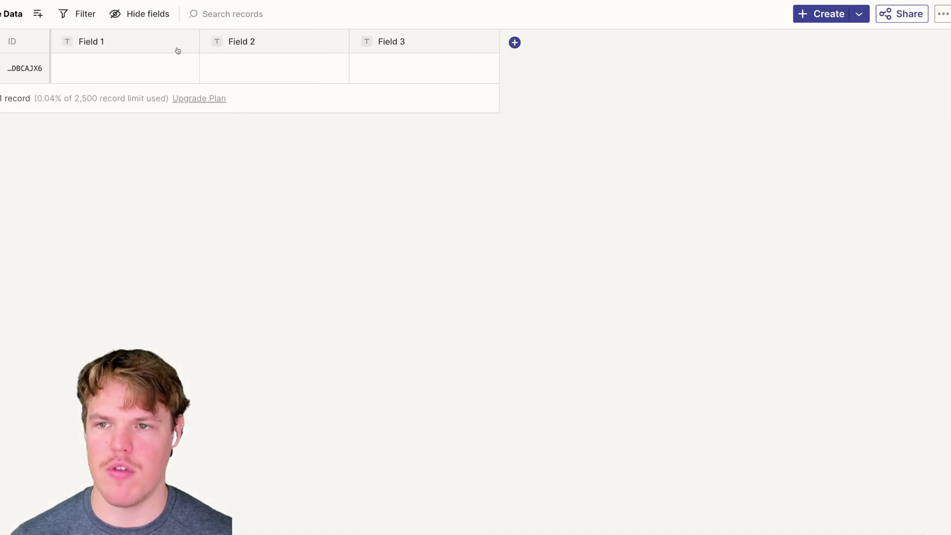
{"action": "left_click", "coordinate": [111, 43]}
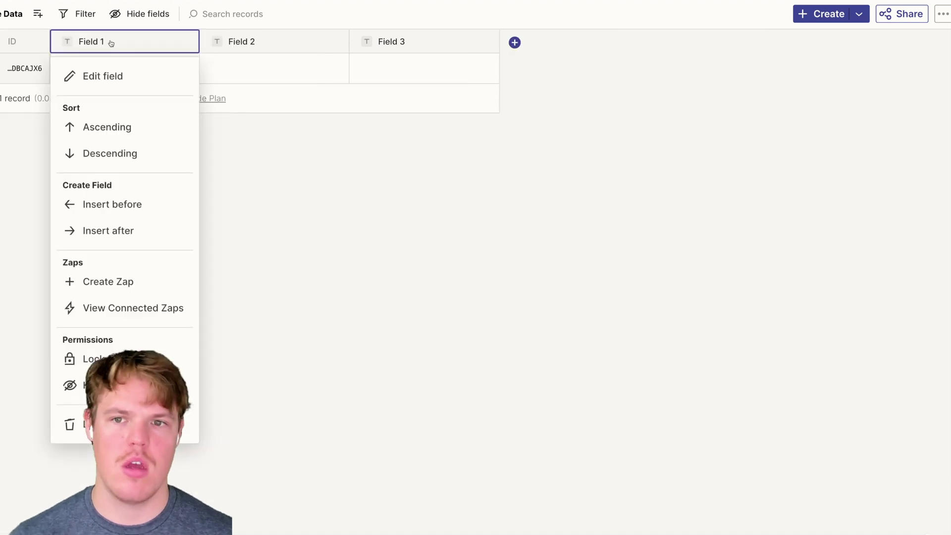
{"action": "left_click", "coordinate": [123, 78]}
{"action": "key", "text": "ctrl+a"}
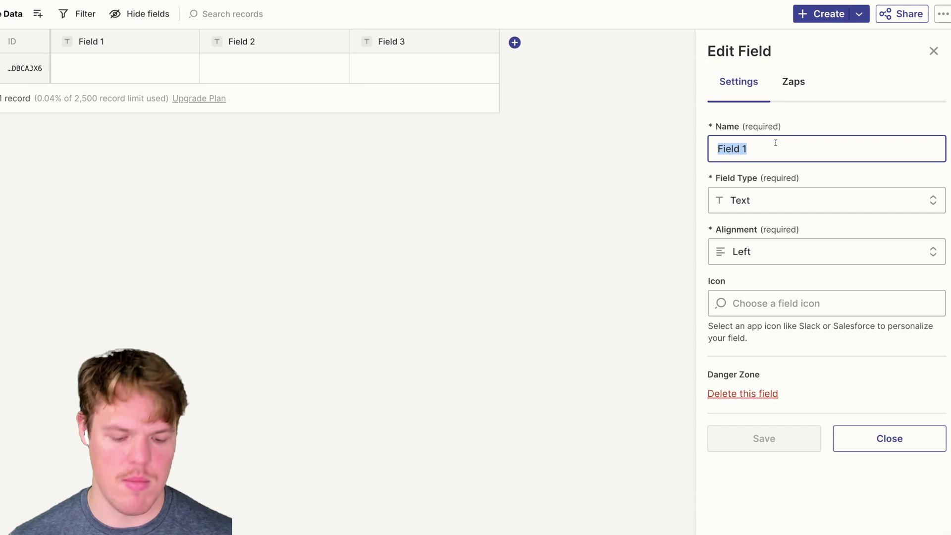
{"action": "type", "text": "Email"}
{"action": "key", "text": "ctrl+a"}
{"action": "left_click", "coordinate": [782, 138]}
Make the Email field an Email type with the Email by Zapier icon and save it
{"action": "left_click", "coordinate": [776, 191]}
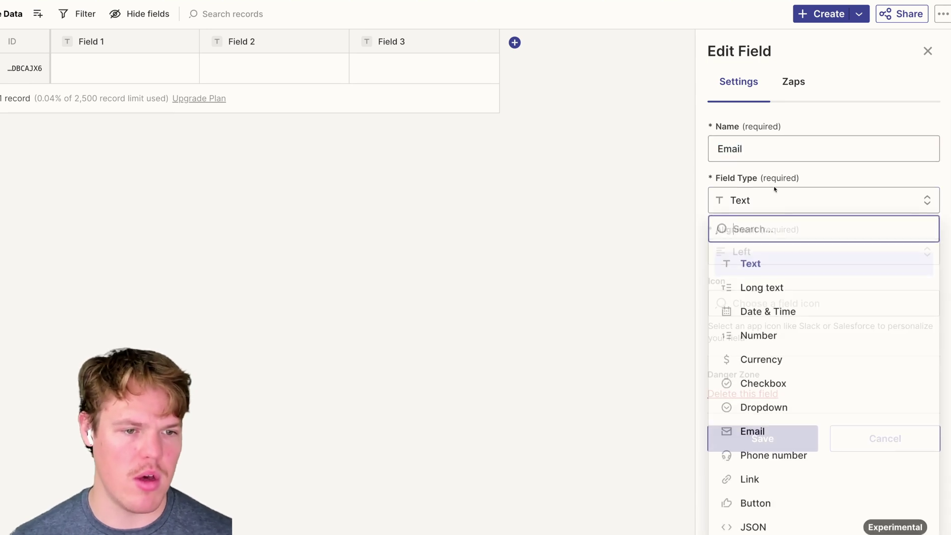
{"action": "scroll", "coordinate": [775, 346], "scroll_direction": "down", "scroll_amount": 1}
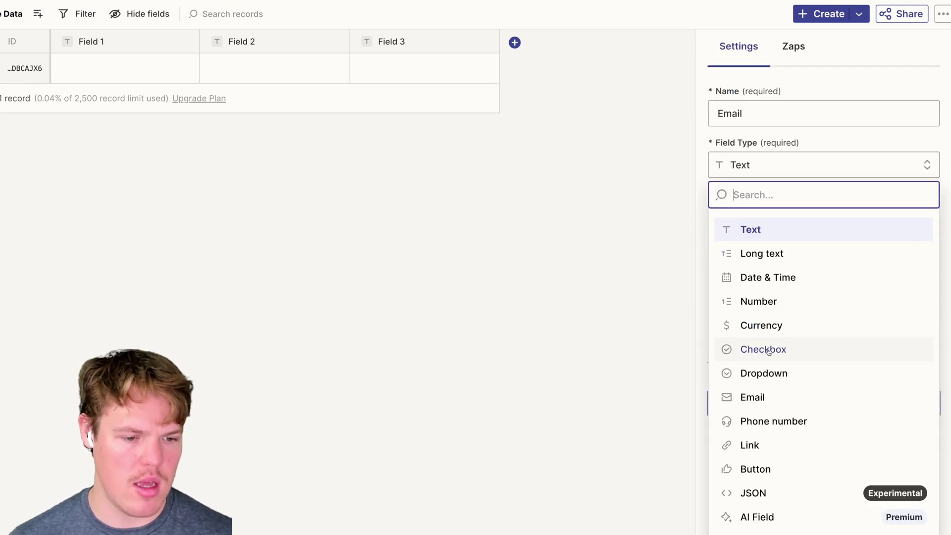
{"action": "left_click", "coordinate": [771, 400]}
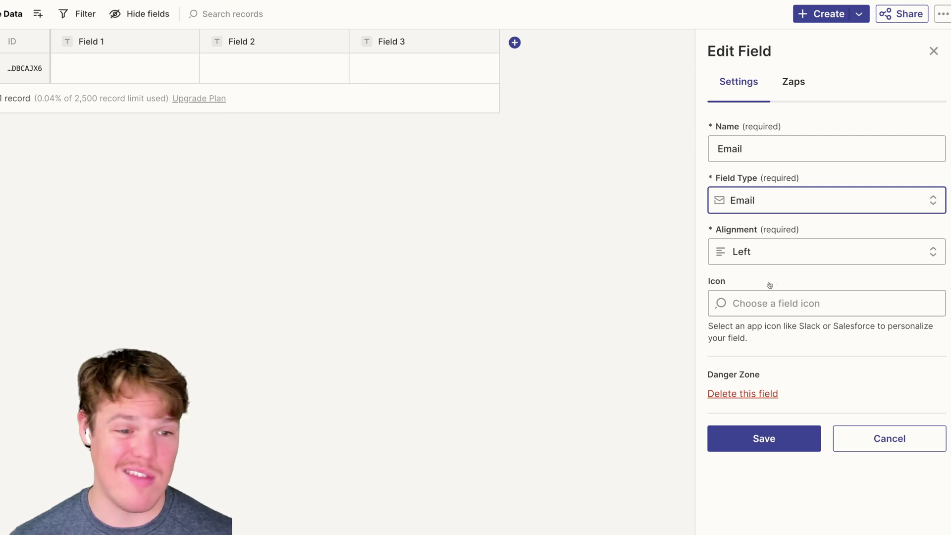
{"action": "left_click", "coordinate": [787, 302]}
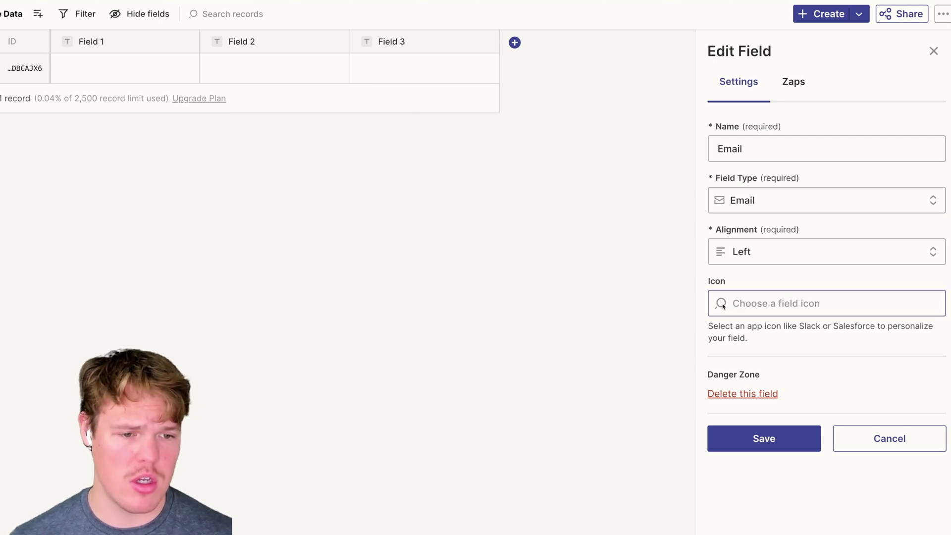
{"action": "type", "text": "email"}
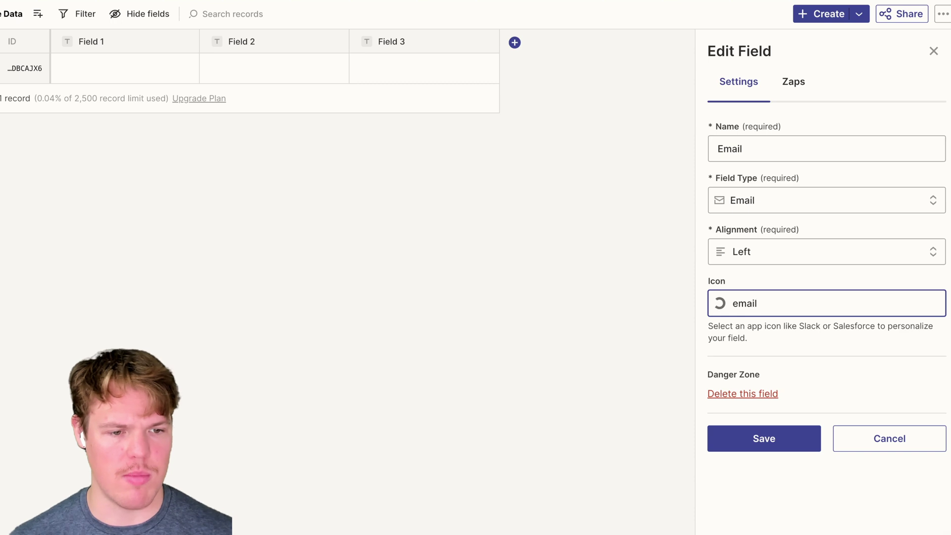
{"action": "left_click", "coordinate": [777, 57]}
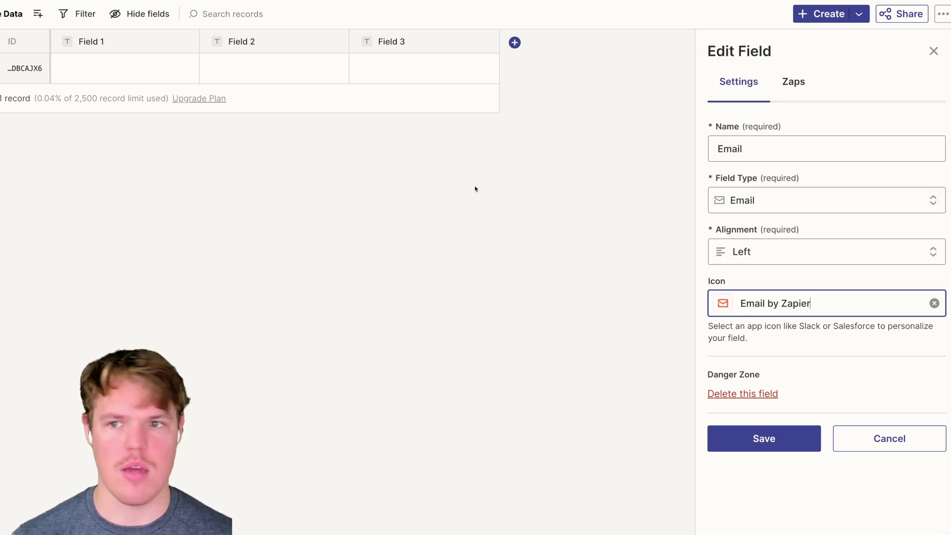
{"action": "left_click", "coordinate": [474, 188]}
{"action": "left_click", "coordinate": [763, 436]}
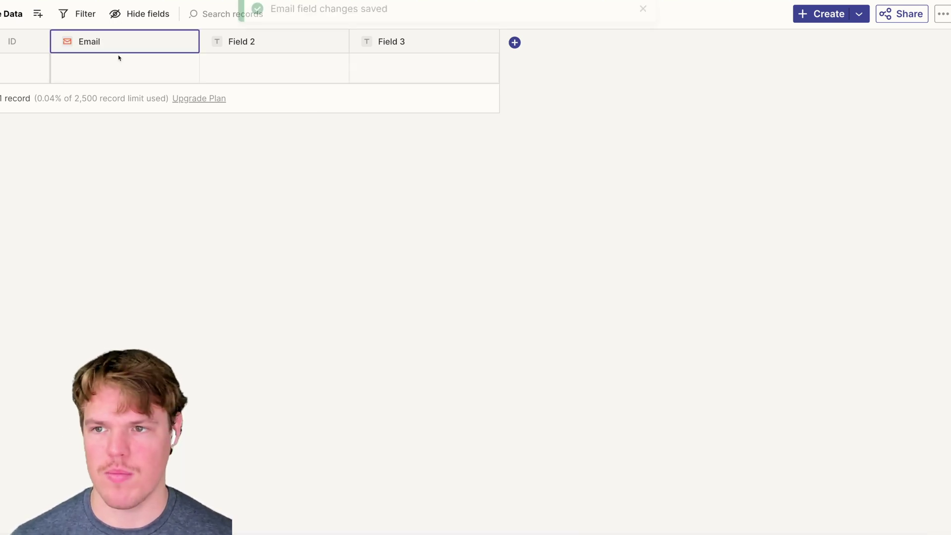
Rename Field 2 to 'Address' as a Long text field and save it
{"action": "left_click", "coordinate": [247, 46]}
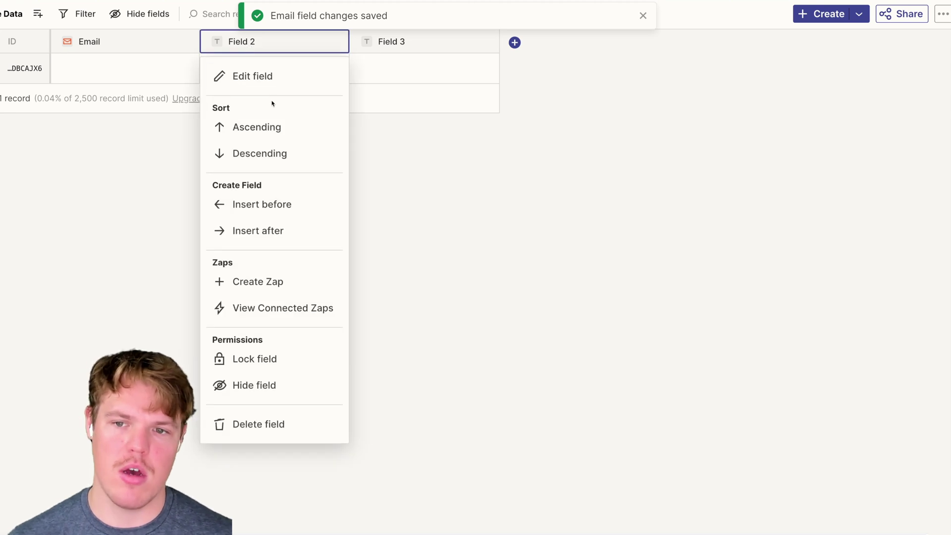
{"action": "left_click", "coordinate": [263, 78]}
{"action": "triple_click", "coordinate": [762, 147]}
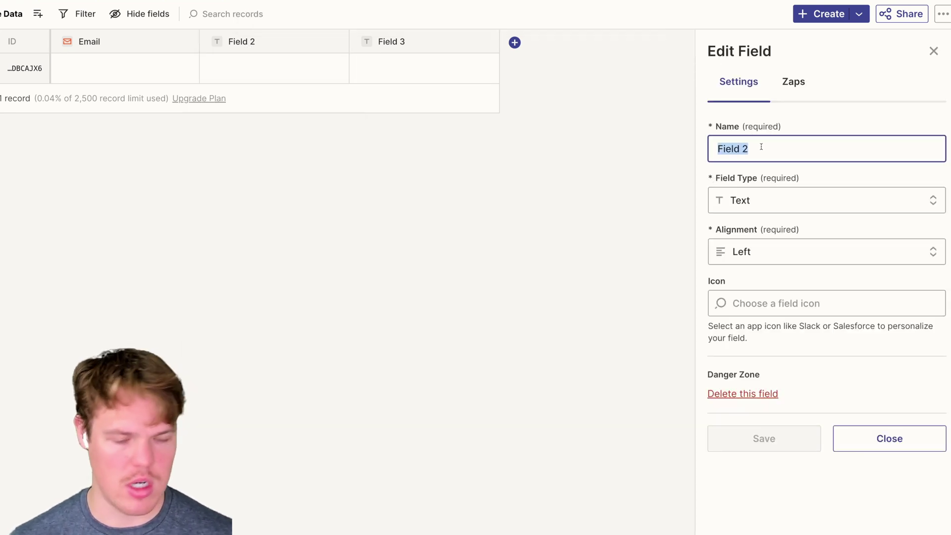
{"action": "type", "text": "Address"}
{"action": "left_click", "coordinate": [796, 196]}
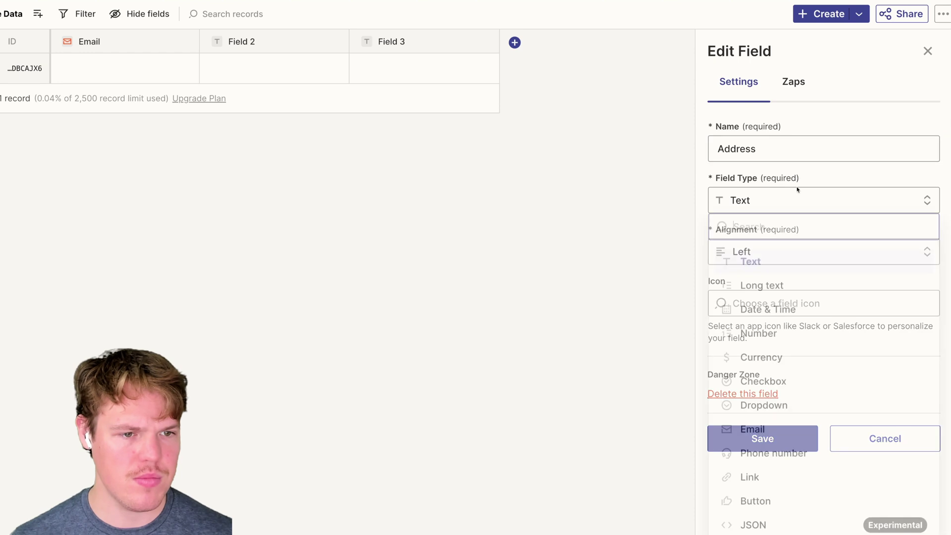
{"action": "scroll", "coordinate": [778, 288], "scroll_direction": "down", "scroll_amount": 1}
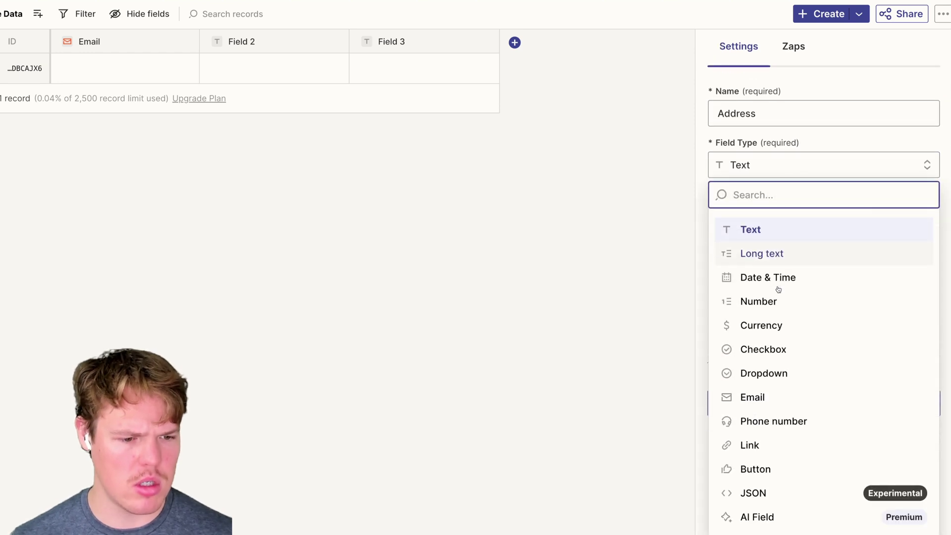
{"action": "left_click", "coordinate": [763, 254]}
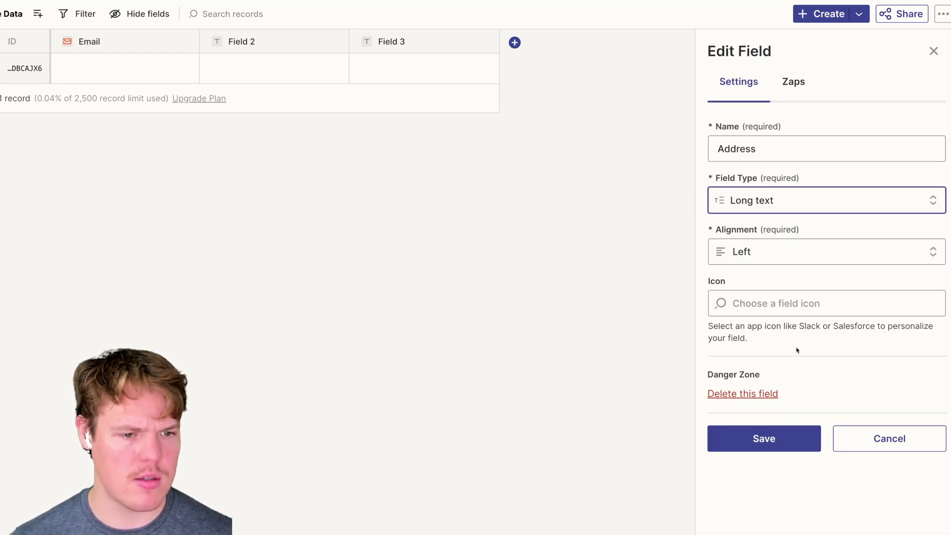
{"action": "left_click", "coordinate": [783, 446]}
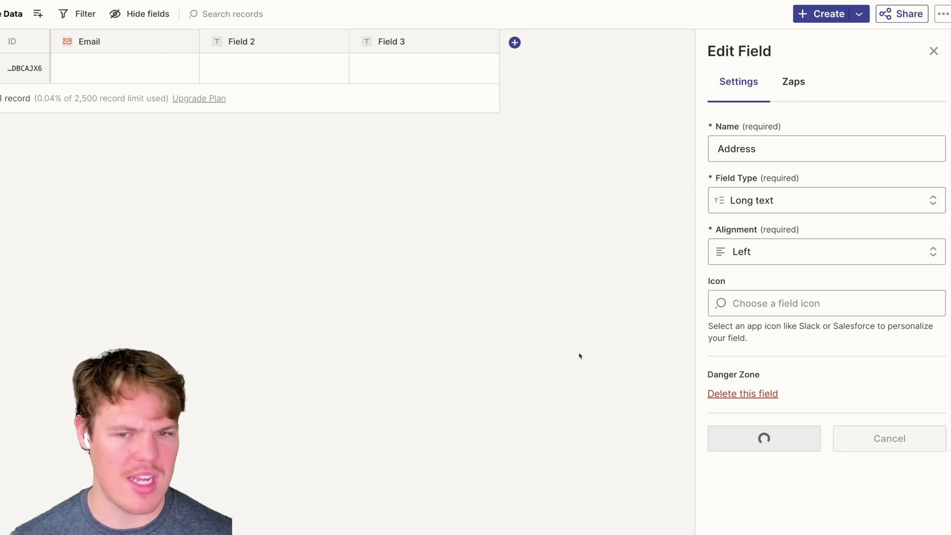
{"action": "left_click", "coordinate": [387, 47]}
Rename Field 3 to 'Name' and save it
{"action": "double_click", "coordinate": [387, 44]}
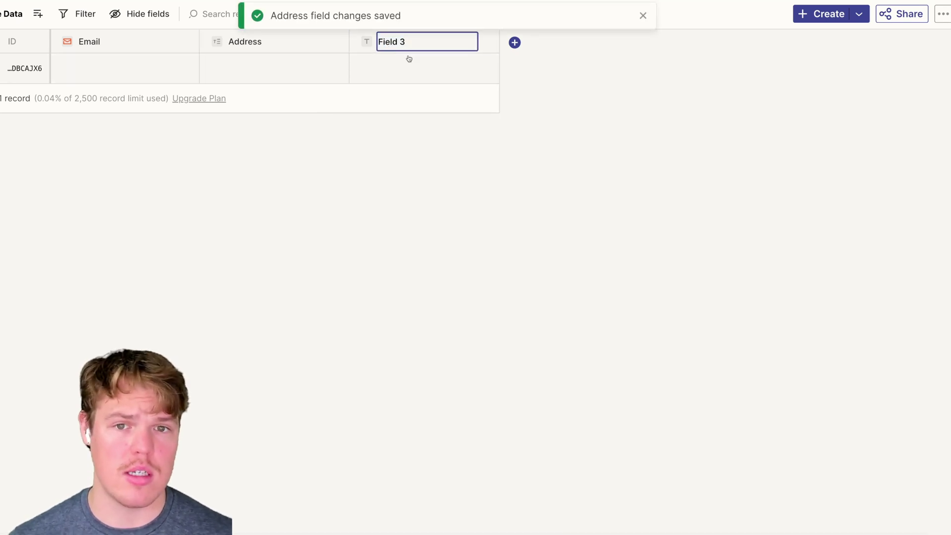
{"action": "left_click", "coordinate": [403, 41]}
{"action": "left_click", "coordinate": [403, 73]}
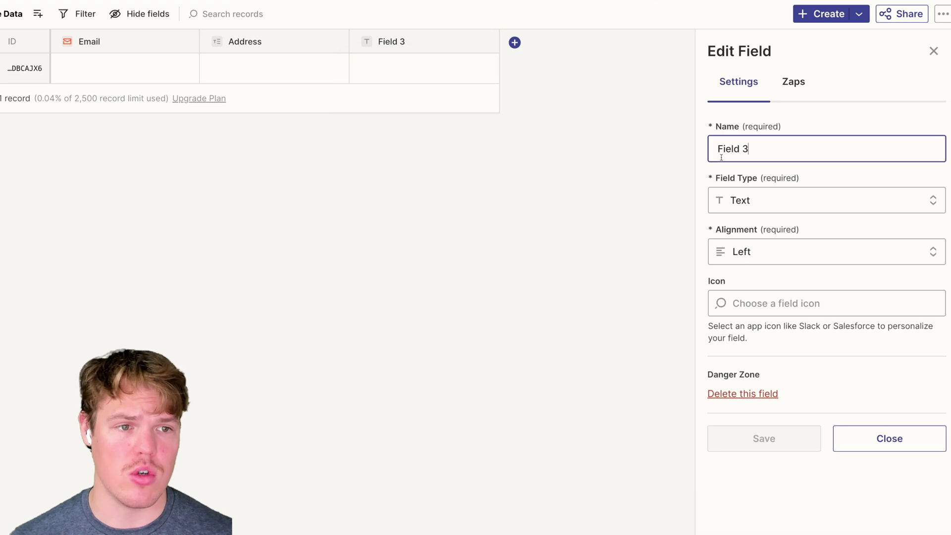
{"action": "triple_click", "coordinate": [756, 149]}
{"action": "type", "text": "Name"}
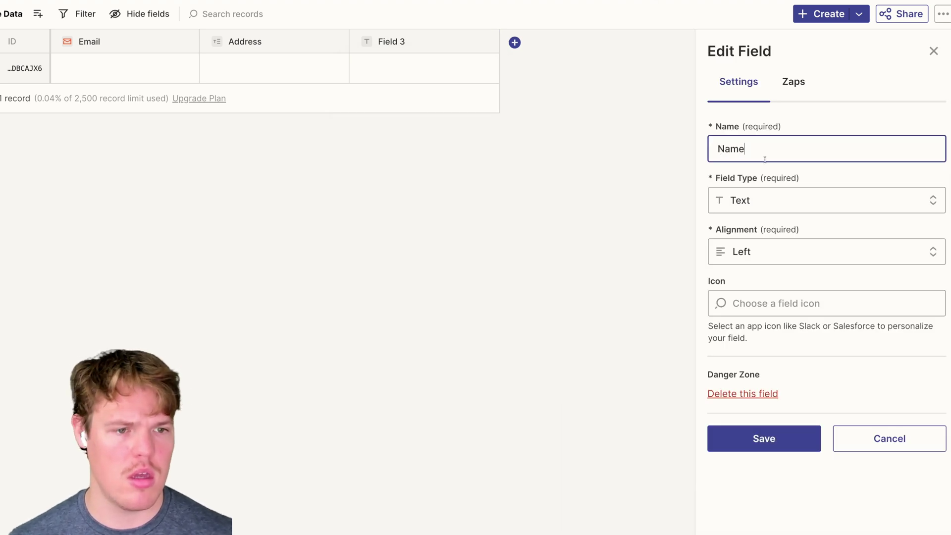
{"action": "left_click", "coordinate": [778, 202]}
{"action": "key", "text": "Escape"}
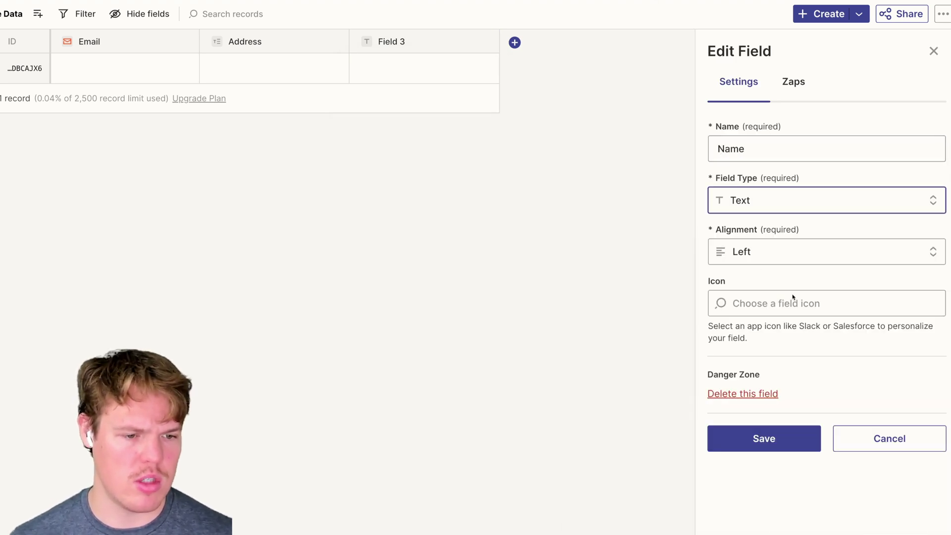
{"action": "left_click", "coordinate": [770, 441]}
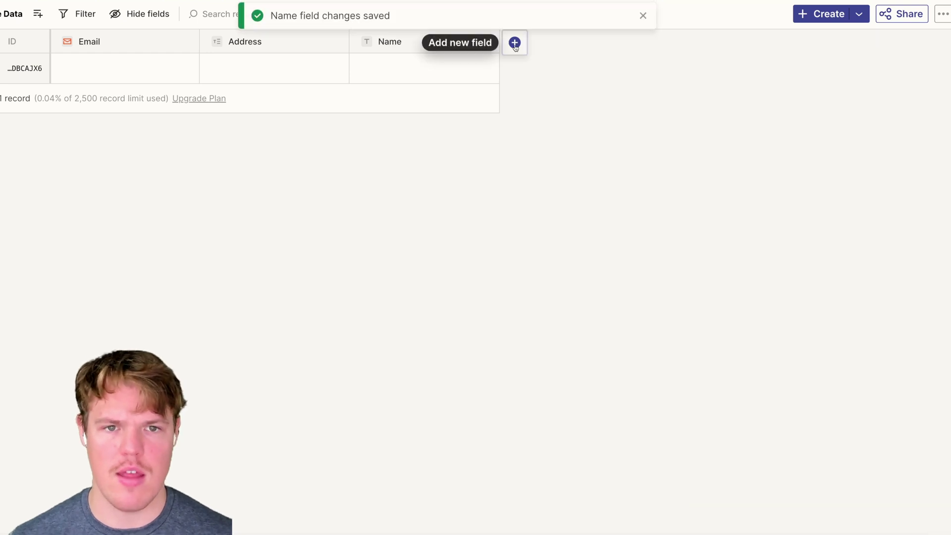
Add an 'Amount' column of Text type to the table
{"action": "left_click", "coordinate": [516, 43]}
{"action": "type", "text": "Amount"}
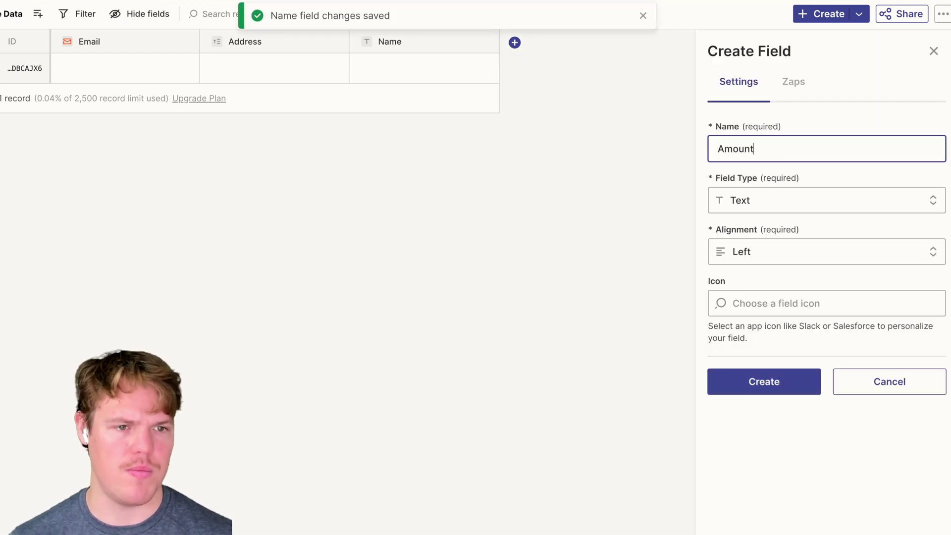
{"action": "left_click", "coordinate": [794, 200]}
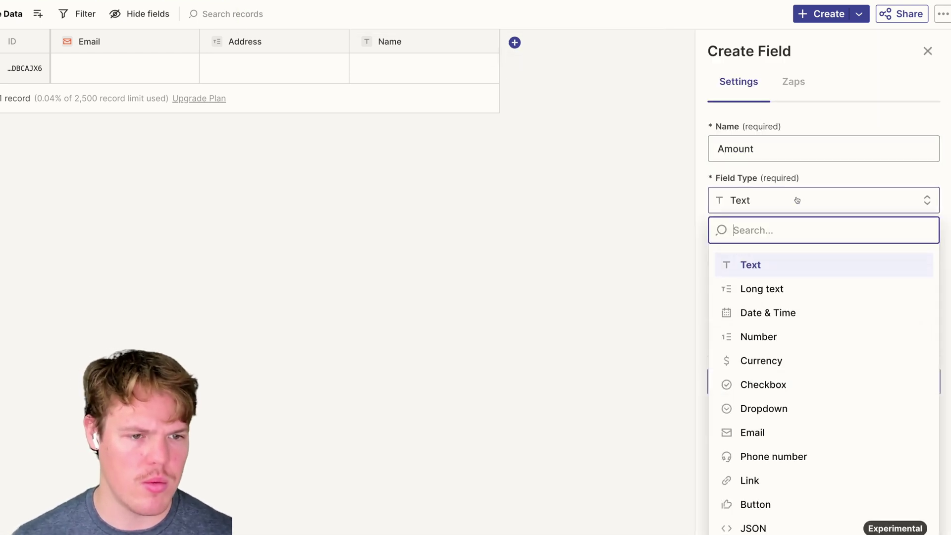
{"action": "left_click", "coordinate": [781, 361]}
{"action": "left_click", "coordinate": [793, 251]}
{"action": "left_click", "coordinate": [793, 251]}
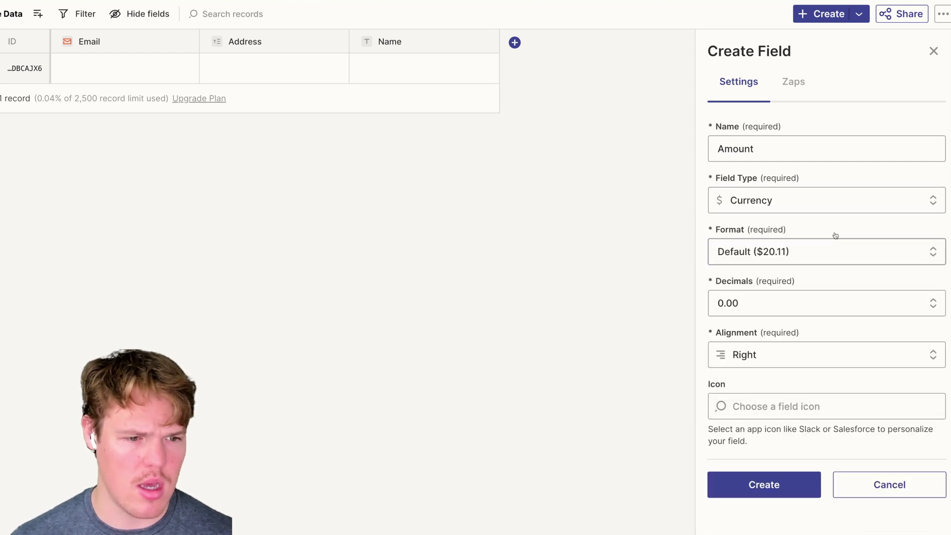
{"action": "left_click", "coordinate": [781, 306]}
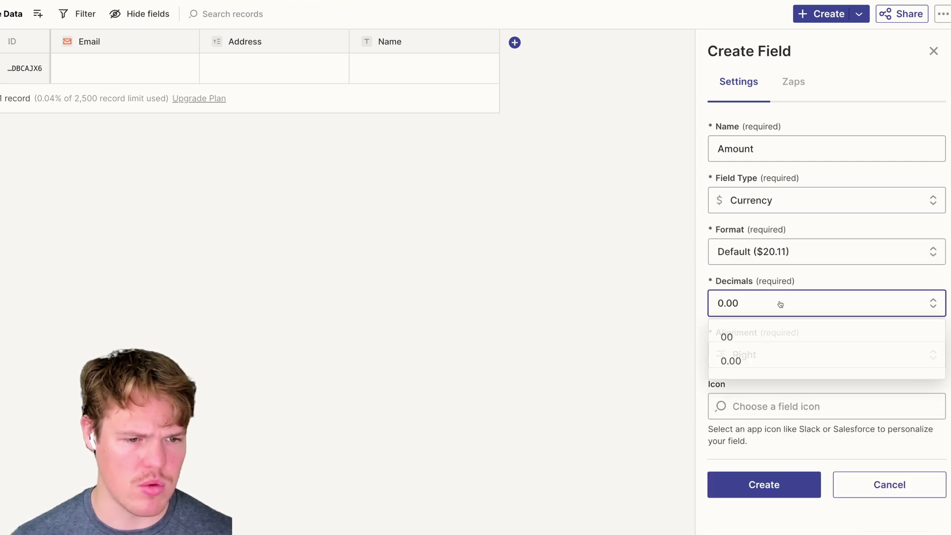
{"action": "left_click", "coordinate": [811, 280]}
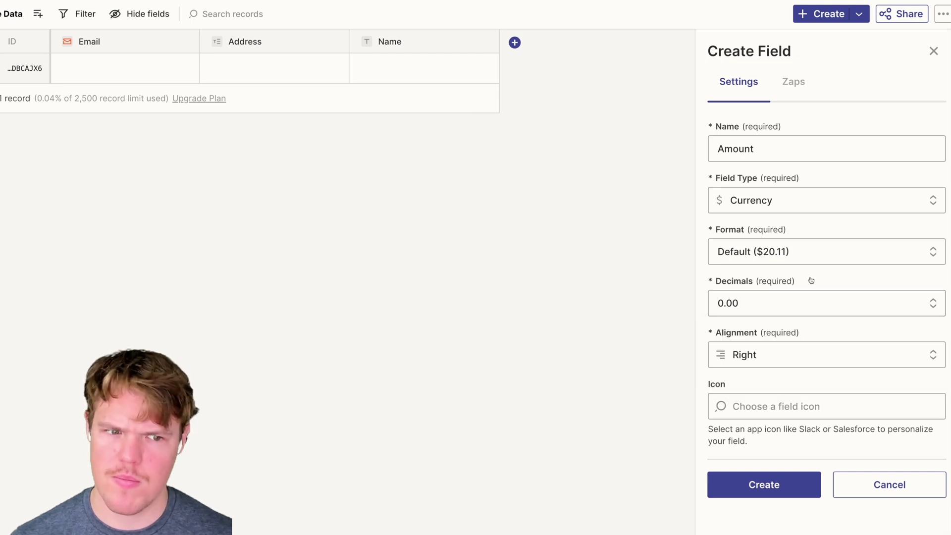
{"action": "left_click", "coordinate": [773, 149]}
{"action": "left_click", "coordinate": [791, 198]}
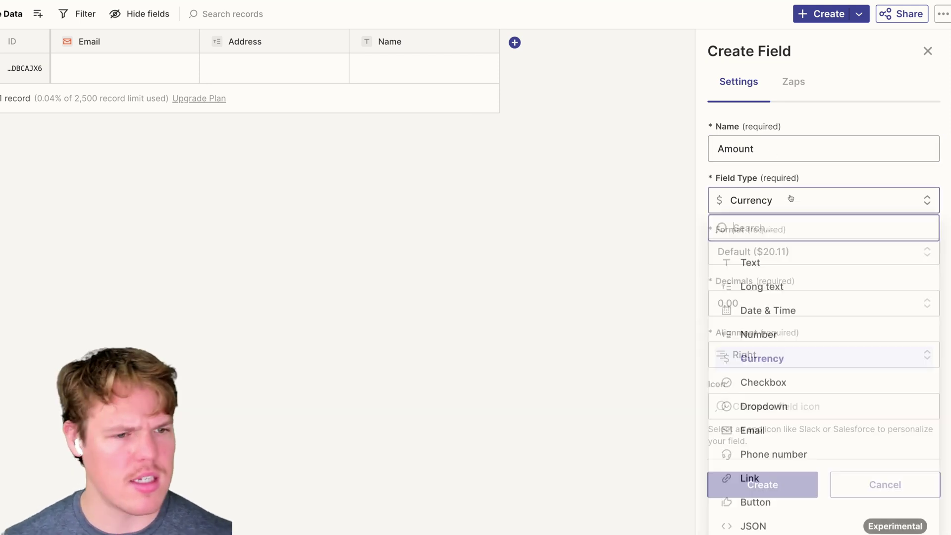
{"action": "left_click", "coordinate": [781, 263]}
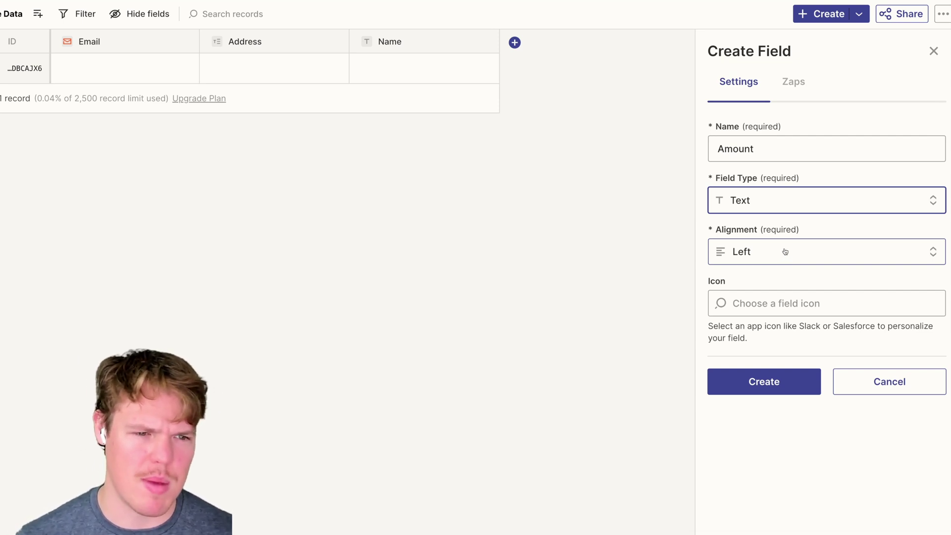
{"action": "left_click", "coordinate": [767, 384]}
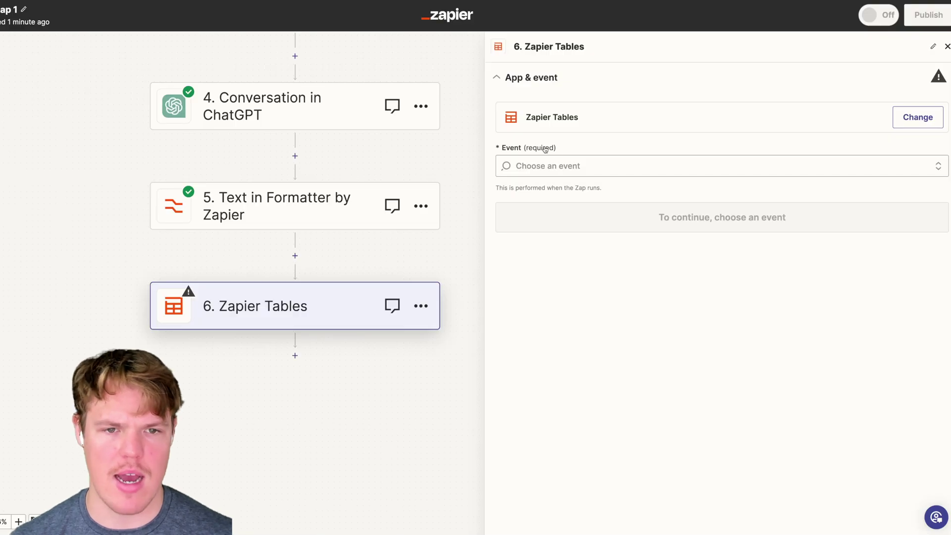
Set step 6's event to Find or Create Record in Zapier
{"action": "left_click", "coordinate": [545, 149]}
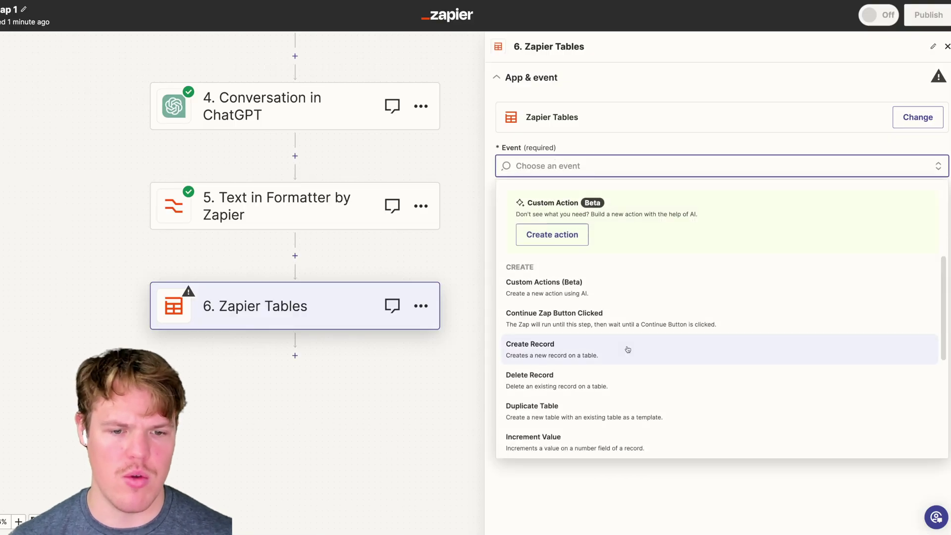
{"action": "scroll", "coordinate": [617, 346], "scroll_direction": "down", "scroll_amount": 3}
{"action": "scroll", "coordinate": [617, 346], "scroll_direction": "down", "scroll_amount": 1}
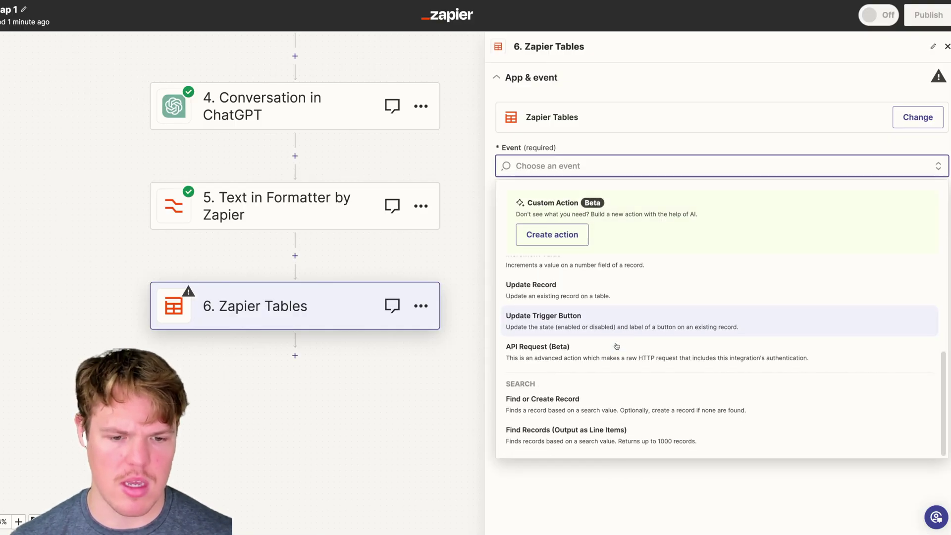
{"action": "left_click", "coordinate": [606, 403]}
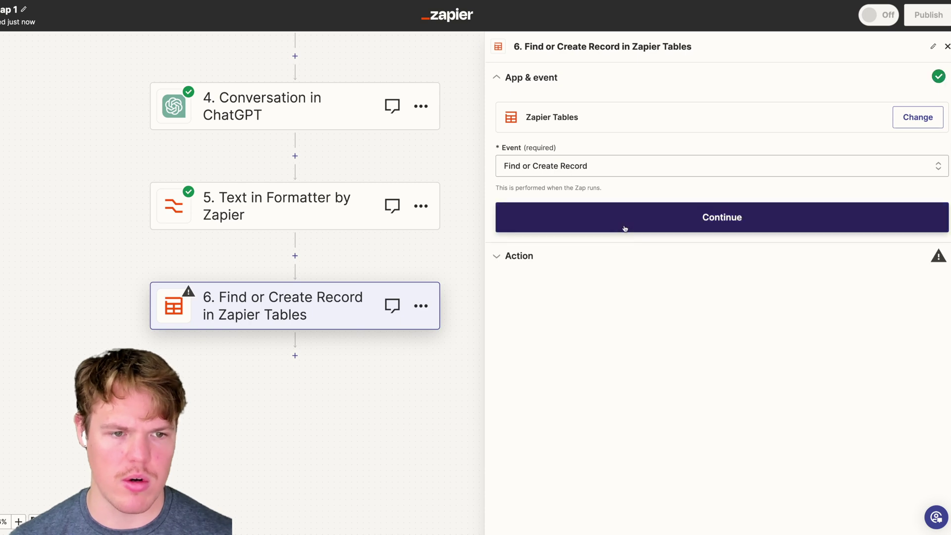
Target the Invoice Data table with Filter Count 1 and create a record if none exists
{"action": "left_click", "coordinate": [624, 222]}
{"action": "left_click", "coordinate": [546, 155]}
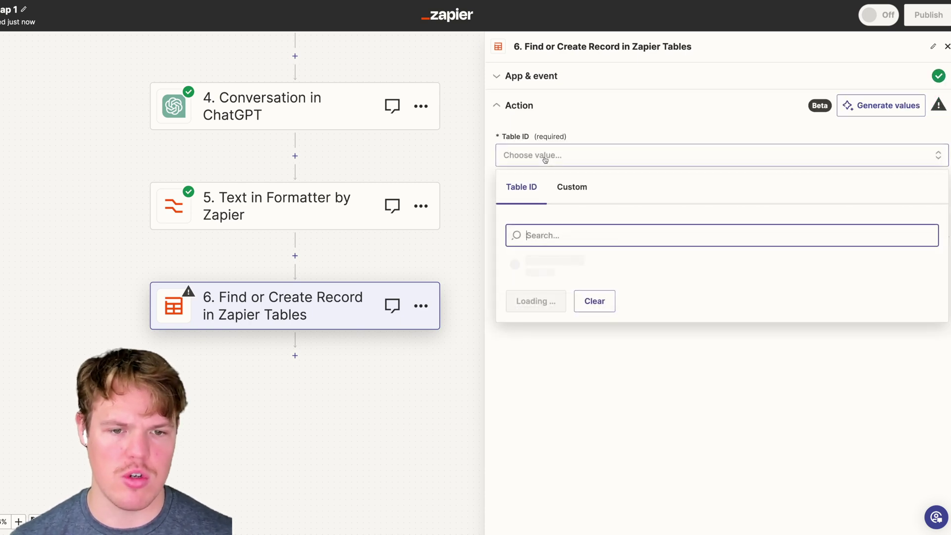
{"action": "left_click", "coordinate": [582, 269]}
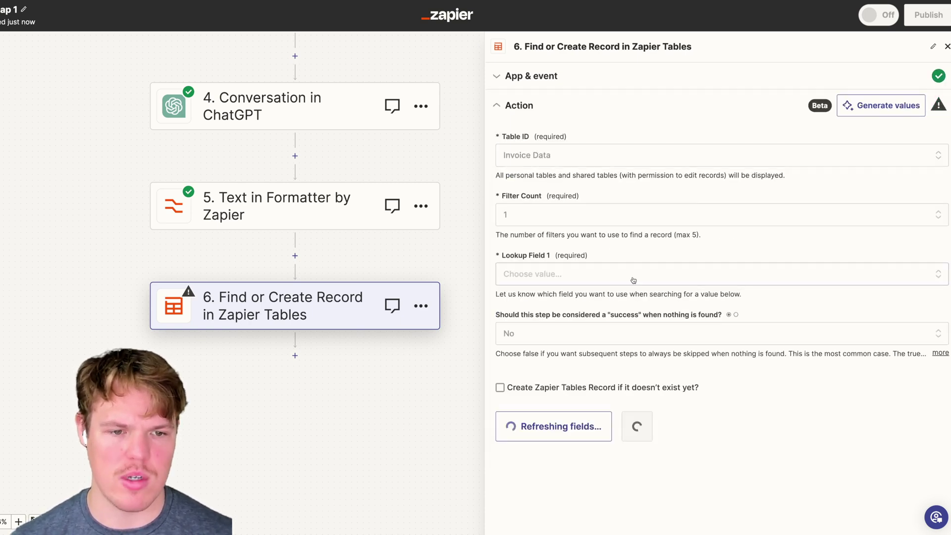
{"action": "left_click", "coordinate": [554, 215]}
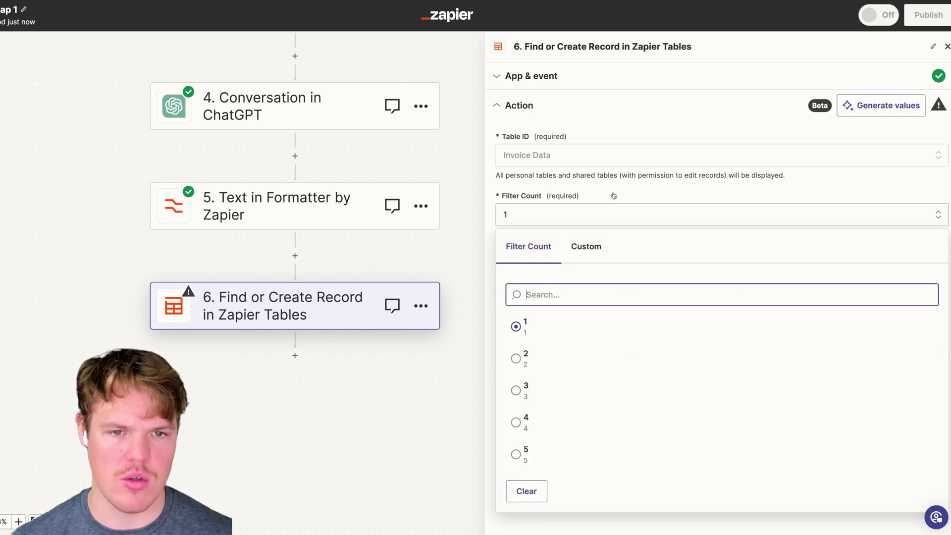
{"action": "left_click", "coordinate": [694, 146]}
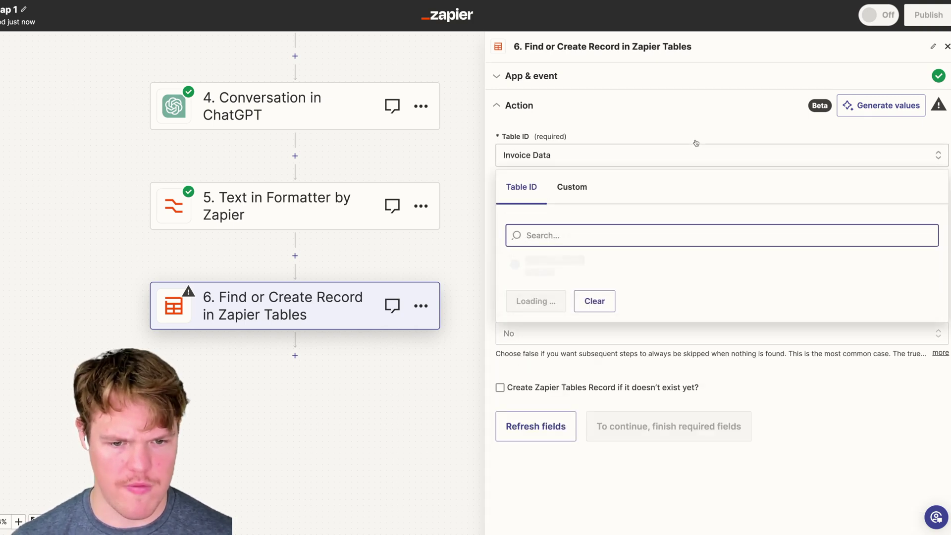
{"action": "left_click", "coordinate": [814, 481]}
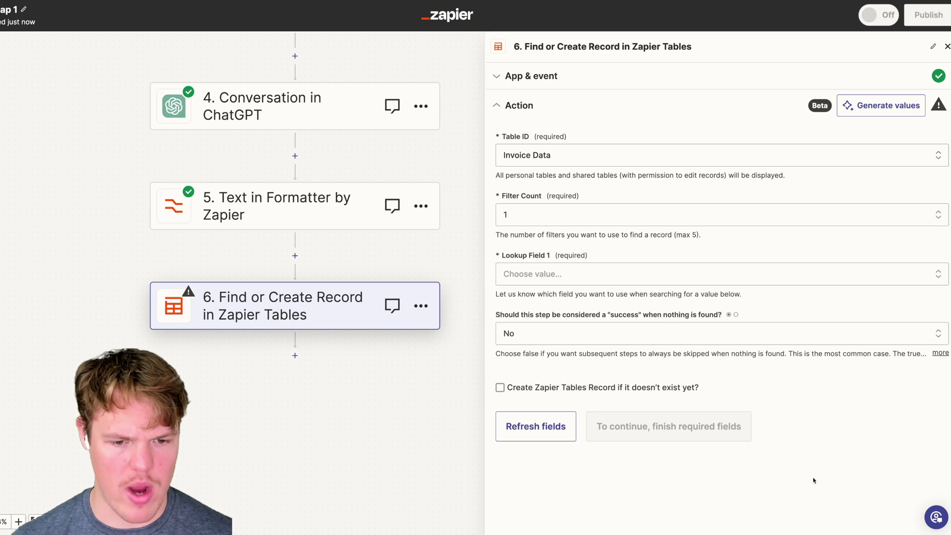
{"action": "left_click", "coordinate": [540, 388]}
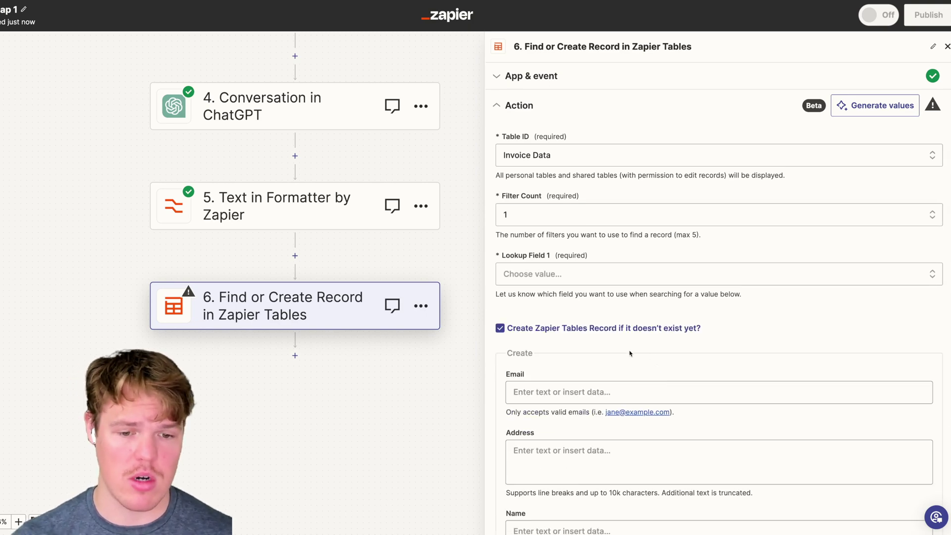
{"action": "scroll", "coordinate": [630, 353], "scroll_direction": "down", "scroll_amount": 5}
{"action": "scroll", "coordinate": [585, 182], "scroll_direction": "up", "scroll_amount": 1}
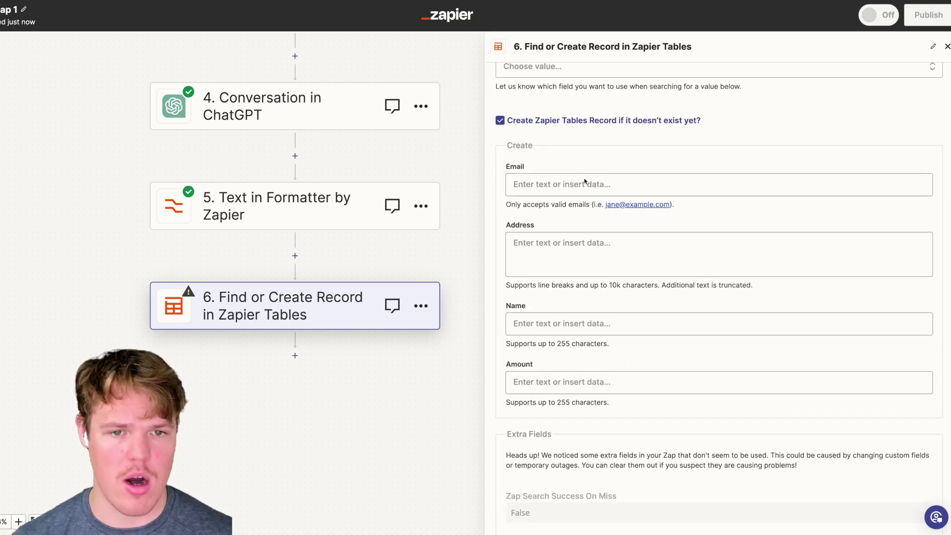
{"action": "left_click", "coordinate": [562, 192]}
Map Formatter Output Item 4 into the Email field
{"action": "left_click", "coordinate": [629, 380]}
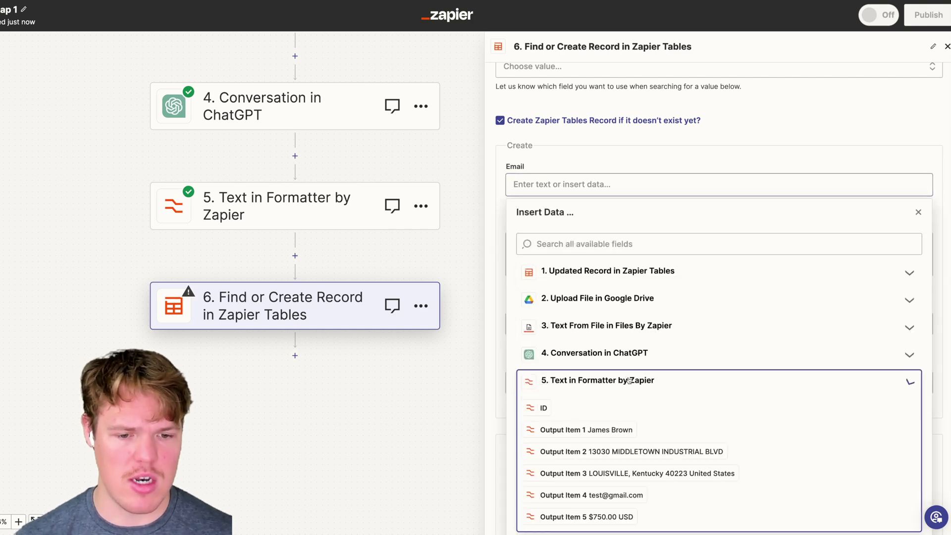
{"action": "scroll", "coordinate": [630, 381], "scroll_direction": "down", "scroll_amount": 2}
{"action": "left_click", "coordinate": [603, 248]}
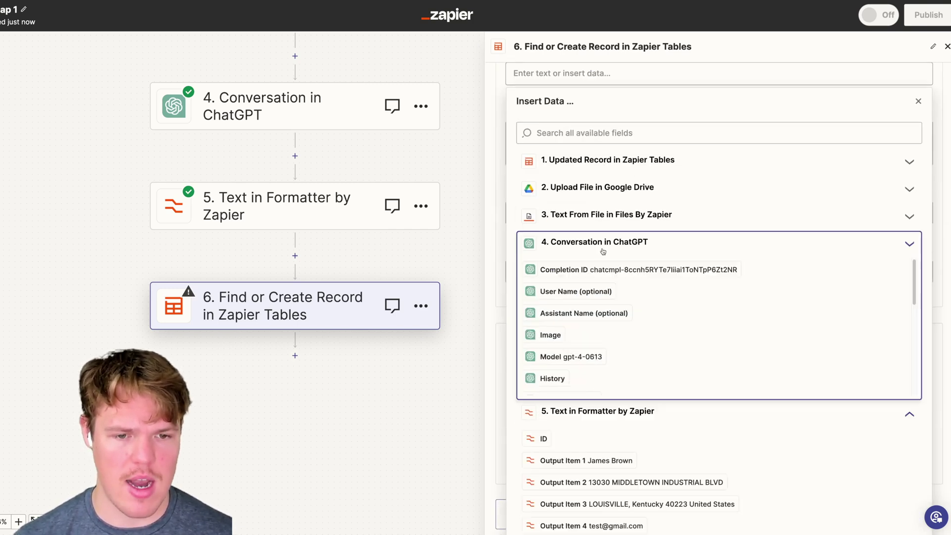
{"action": "scroll", "coordinate": [617, 357], "scroll_direction": "down", "scroll_amount": 5}
{"action": "left_click", "coordinate": [627, 365]}
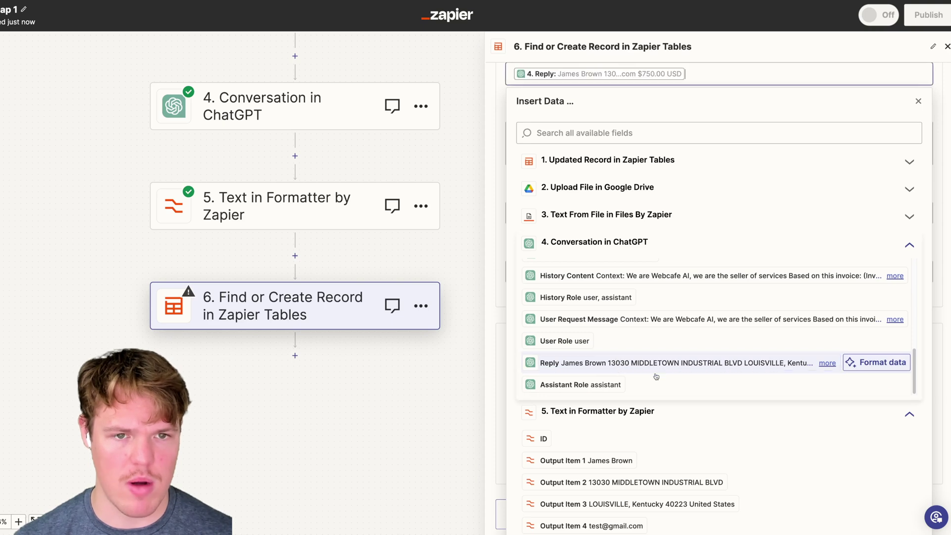
{"action": "key", "text": "BackSpace"}
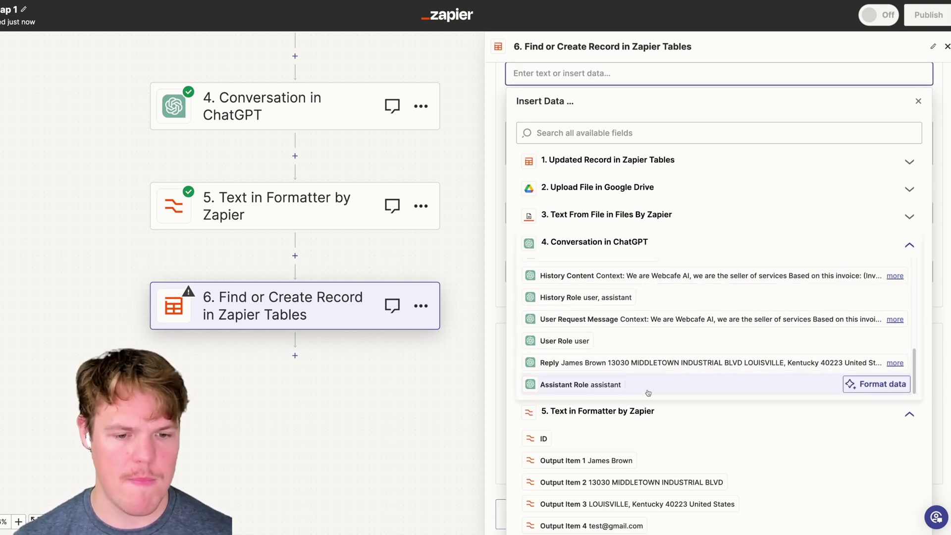
{"action": "scroll", "coordinate": [877, 384], "scroll_direction": "down", "scroll_amount": 1}
{"action": "scroll", "coordinate": [842, 297], "scroll_direction": "up", "scroll_amount": 1}
{"action": "scroll", "coordinate": [843, 218], "scroll_direction": "up", "scroll_amount": 1}
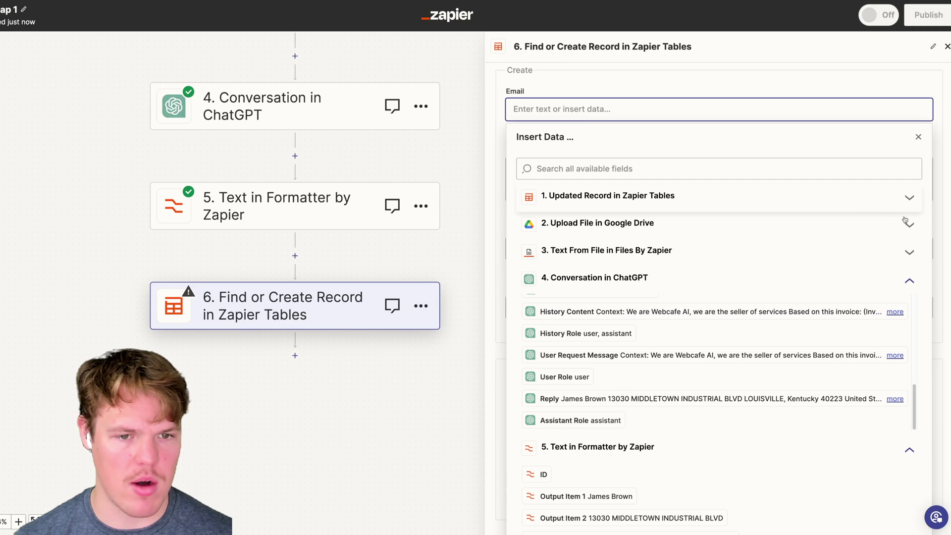
{"action": "left_click", "coordinate": [909, 280]}
{"action": "scroll", "coordinate": [728, 310], "scroll_direction": "down", "scroll_amount": 1}
{"action": "left_click", "coordinate": [625, 339]}
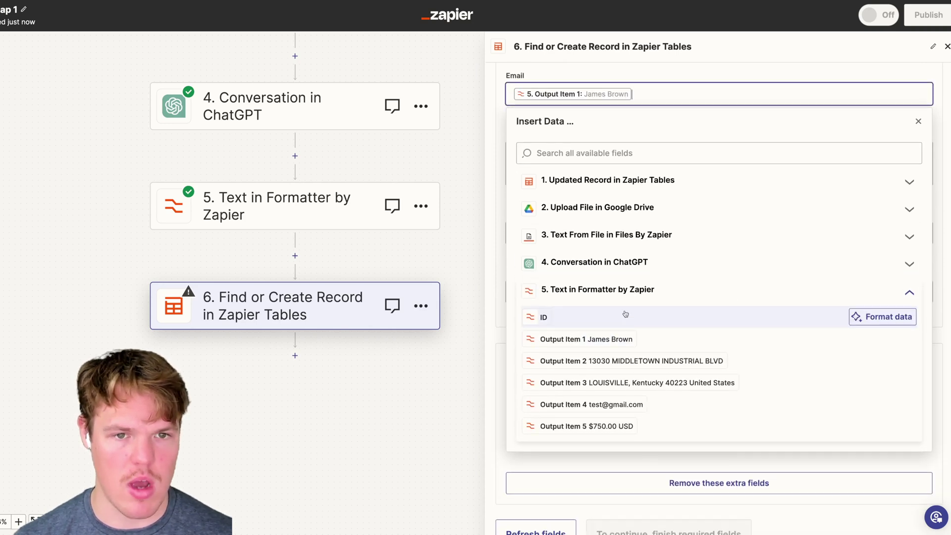
{"action": "key", "text": "BackSpace"}
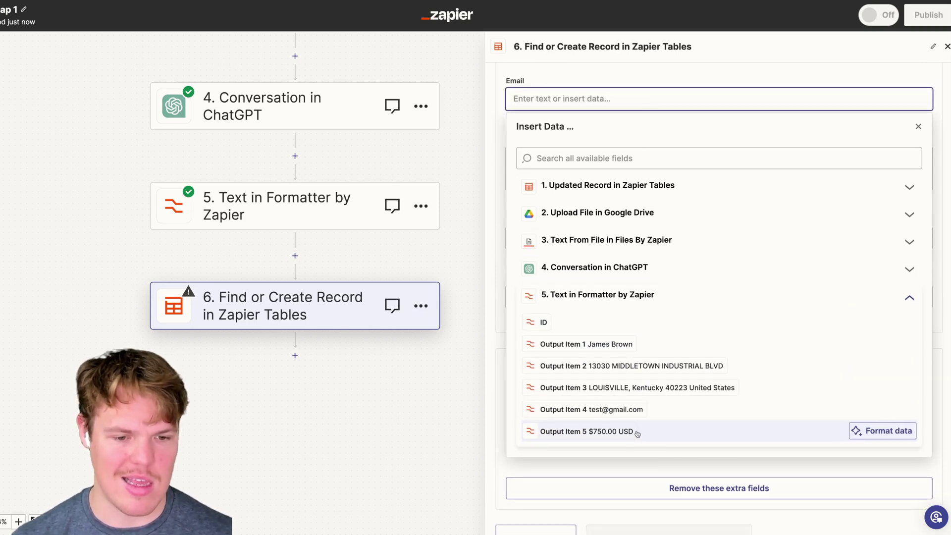
{"action": "left_click", "coordinate": [614, 410]}
{"action": "left_click", "coordinate": [658, 79]}
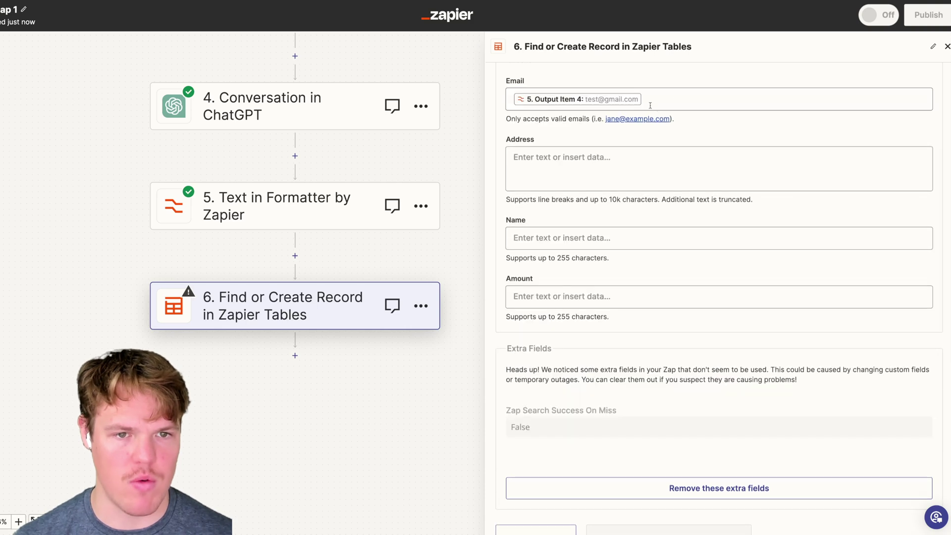
Map Output Item 1 into Name and Output Items 2 and 3 into Address
{"action": "left_click", "coordinate": [581, 229]}
{"action": "left_click", "coordinate": [626, 434]}
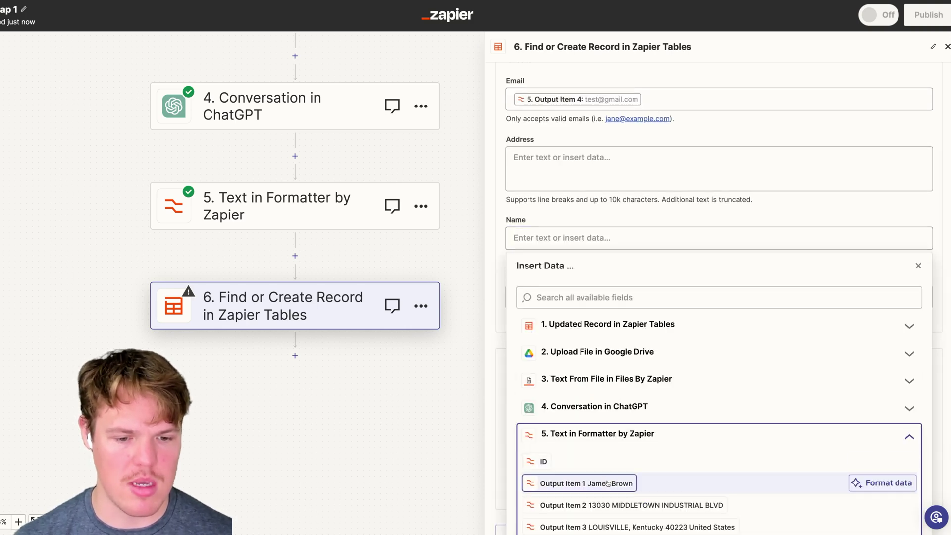
{"action": "left_click", "coordinate": [569, 481]}
{"action": "left_click", "coordinate": [578, 173]}
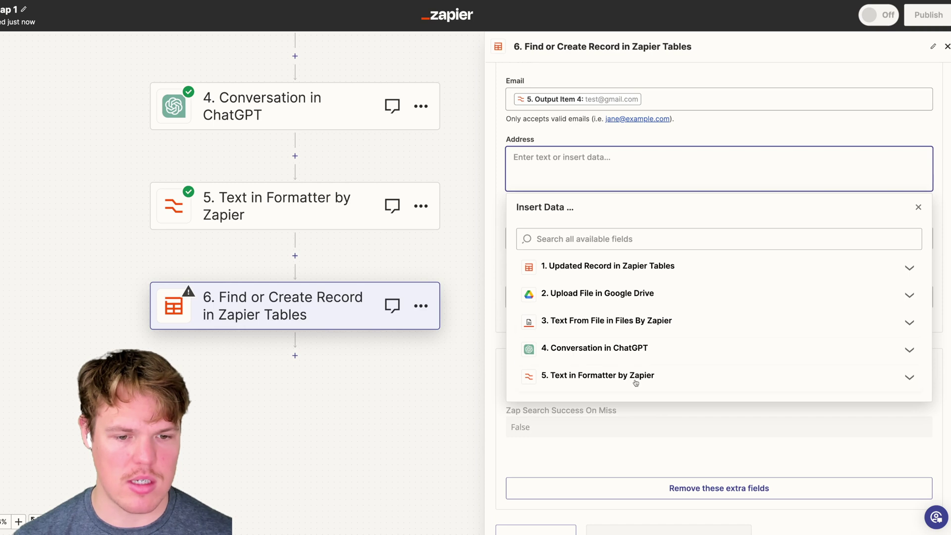
{"action": "left_click", "coordinate": [636, 377]}
{"action": "left_click", "coordinate": [635, 421]}
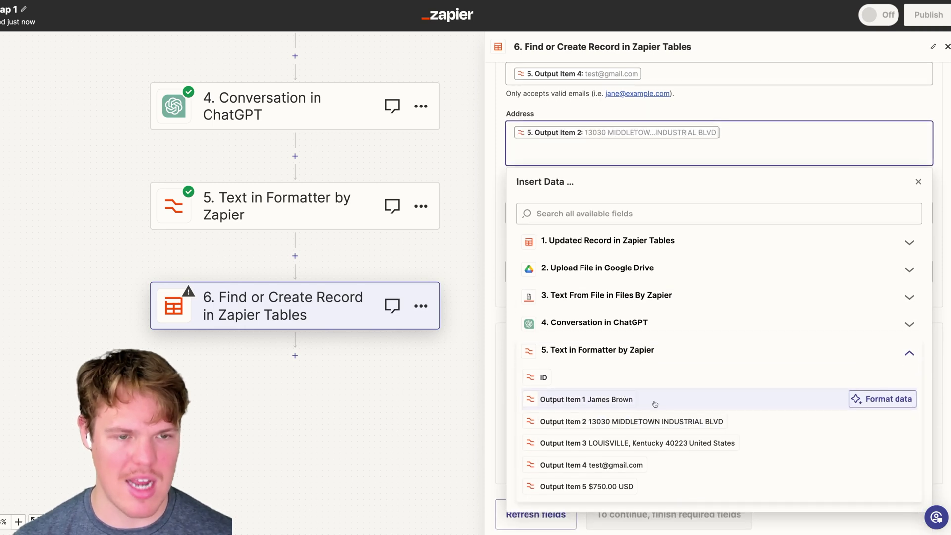
{"action": "left_click", "coordinate": [689, 442]}
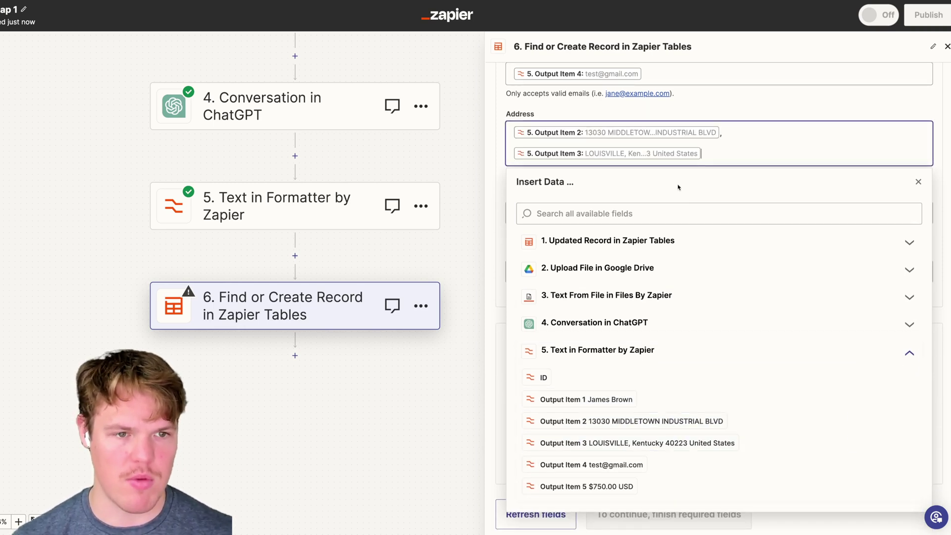
{"action": "left_click", "coordinate": [724, 118]}
Map Output Item 5 into Amount and remove the unused extra fields
{"action": "left_click", "coordinate": [568, 271]}
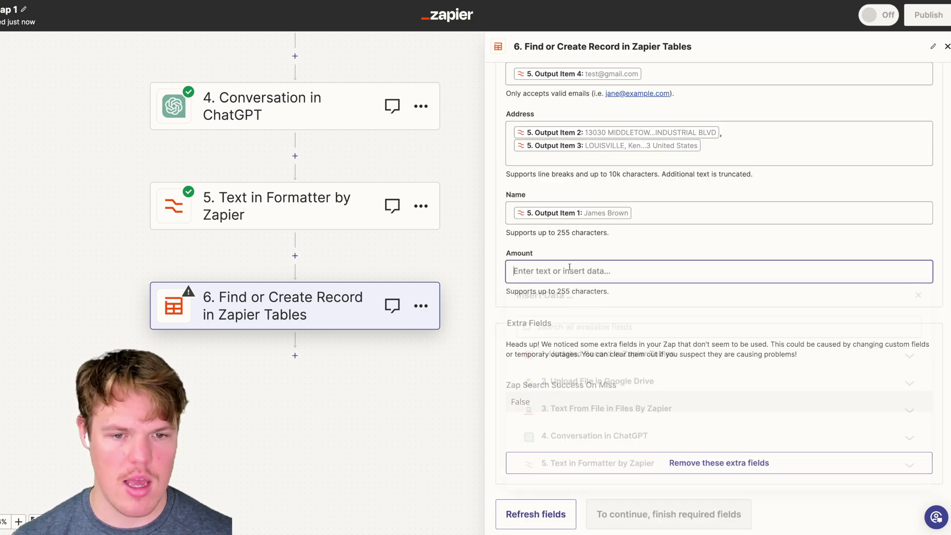
{"action": "left_click", "coordinate": [627, 468]}
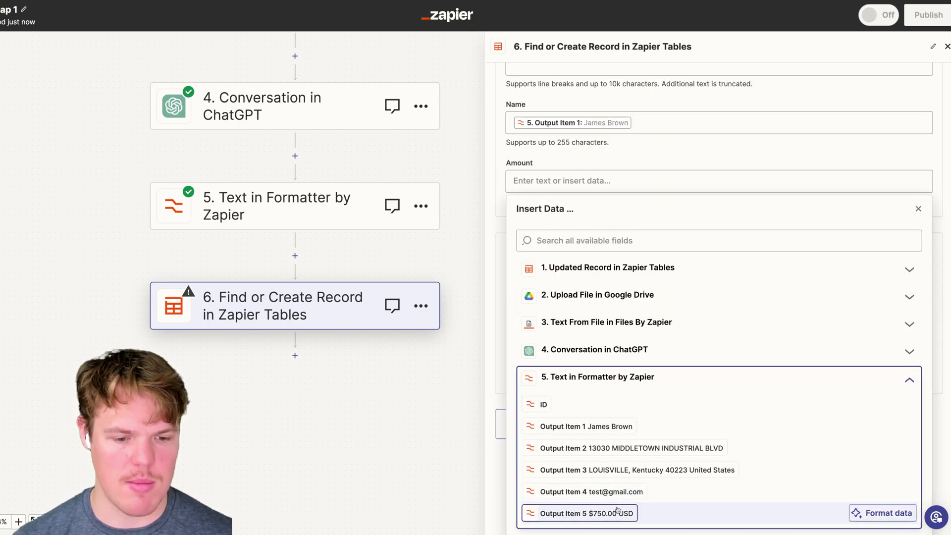
{"action": "left_click", "coordinate": [586, 514]}
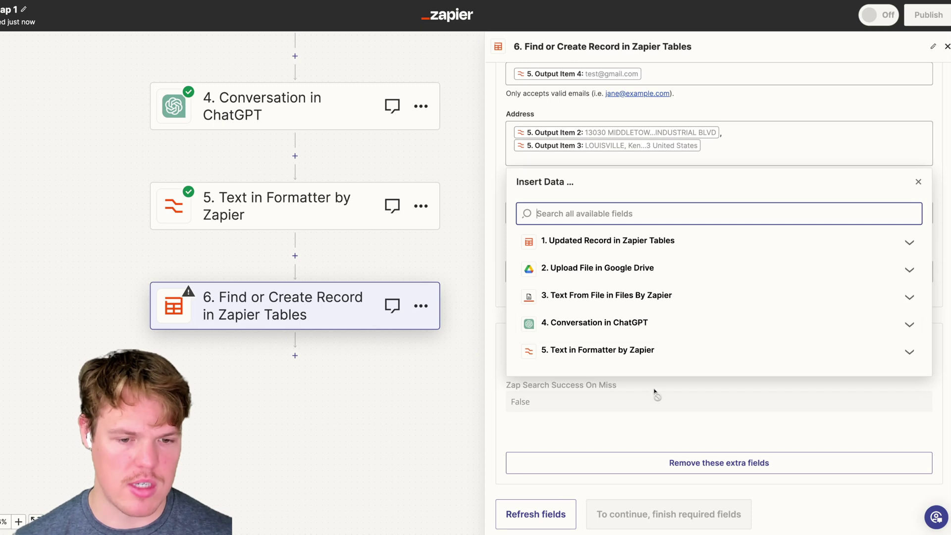
{"action": "left_click", "coordinate": [654, 394]}
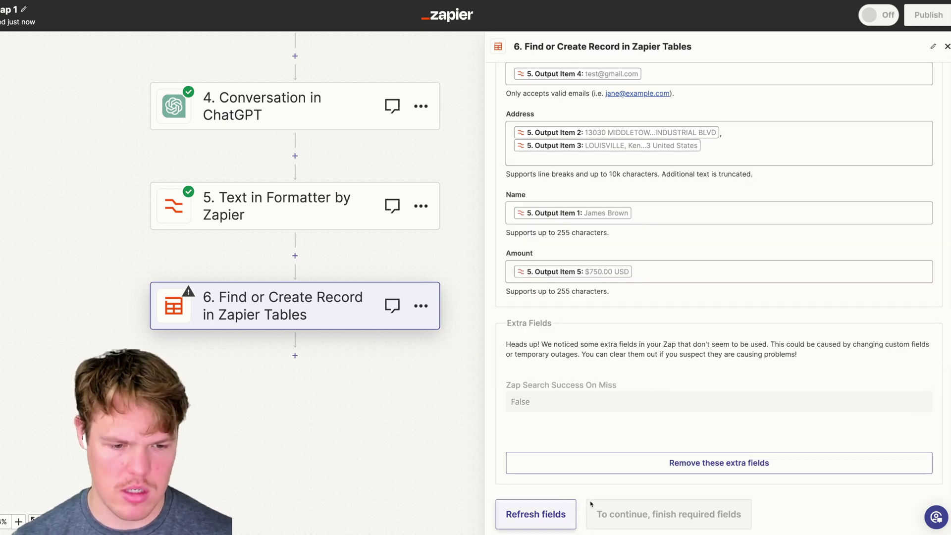
{"action": "left_click", "coordinate": [640, 468]}
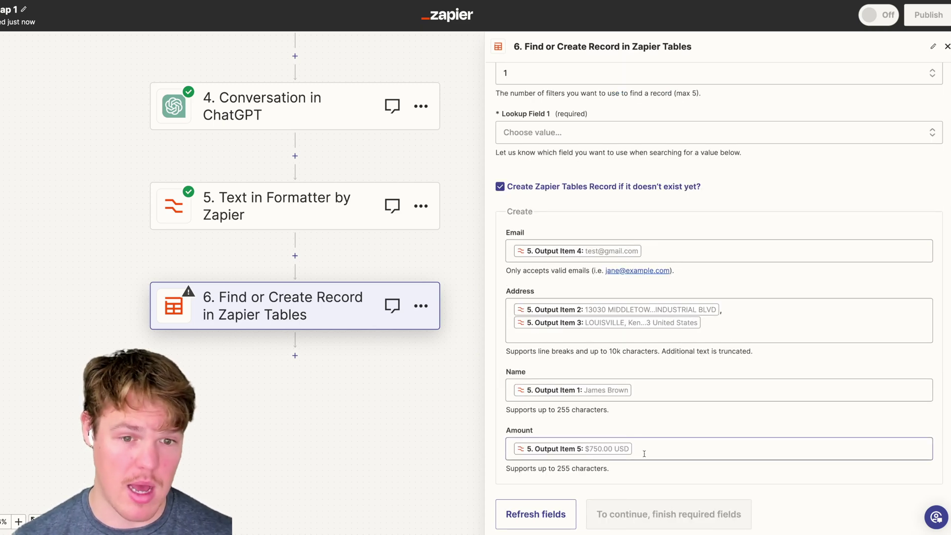
{"action": "scroll", "coordinate": [623, 337], "scroll_direction": "up", "scroll_amount": 3}
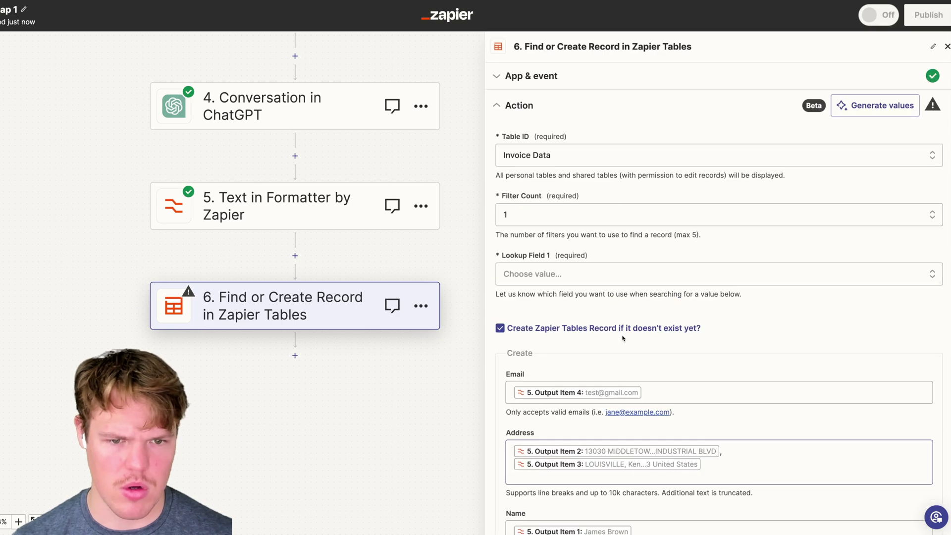
Set Lookup Field 1 to Email so records are looked up by email
{"action": "left_click", "coordinate": [568, 281]}
{"action": "left_click", "coordinate": [639, 252]}
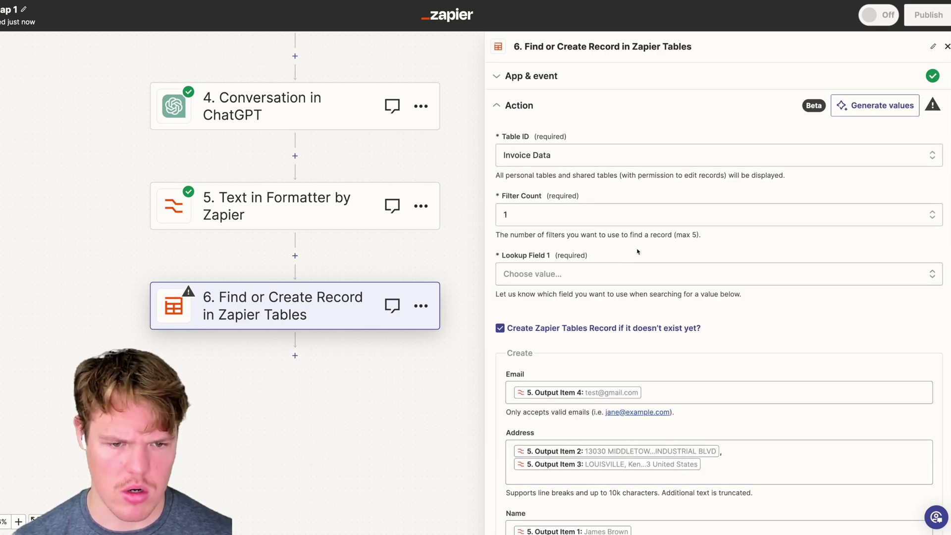
{"action": "left_click", "coordinate": [618, 277]}
{"action": "left_click", "coordinate": [539, 378]}
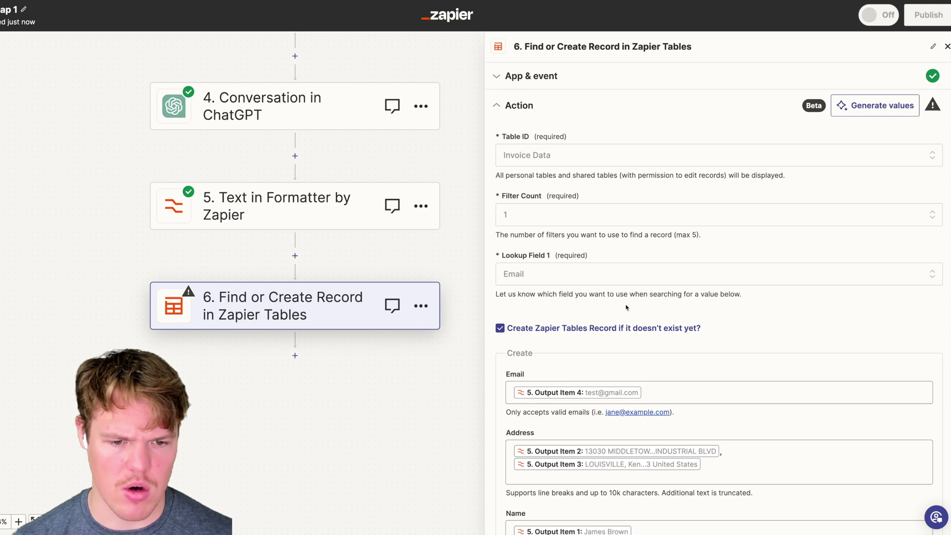
{"action": "scroll", "coordinate": [627, 307], "scroll_direction": "down", "scroll_amount": 3}
{"action": "scroll", "coordinate": [577, 311], "scroll_direction": "down", "scroll_amount": 1}
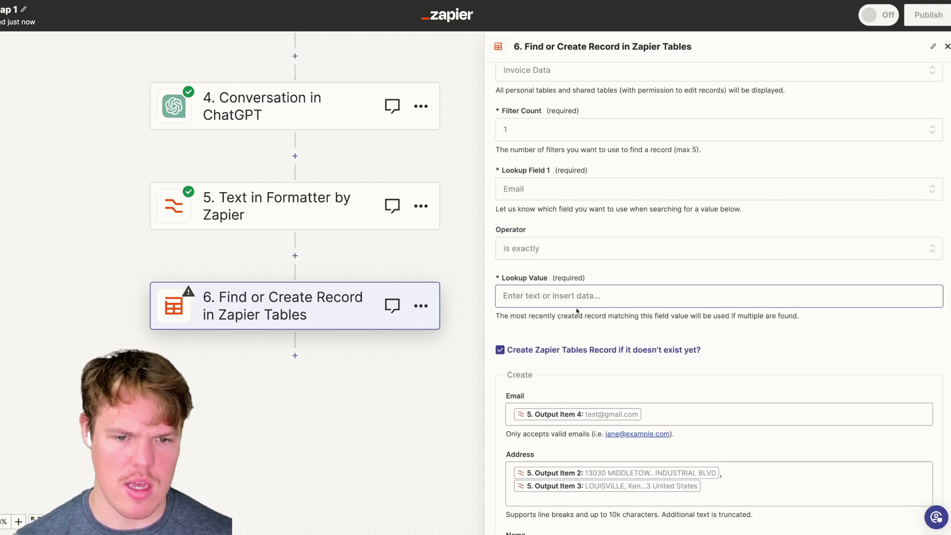
Enter 'dasdasdas' as the Lookup Value, continue, and test the step to send a record
{"action": "left_click", "coordinate": [578, 297]}
{"action": "left_click", "coordinate": [624, 387]}
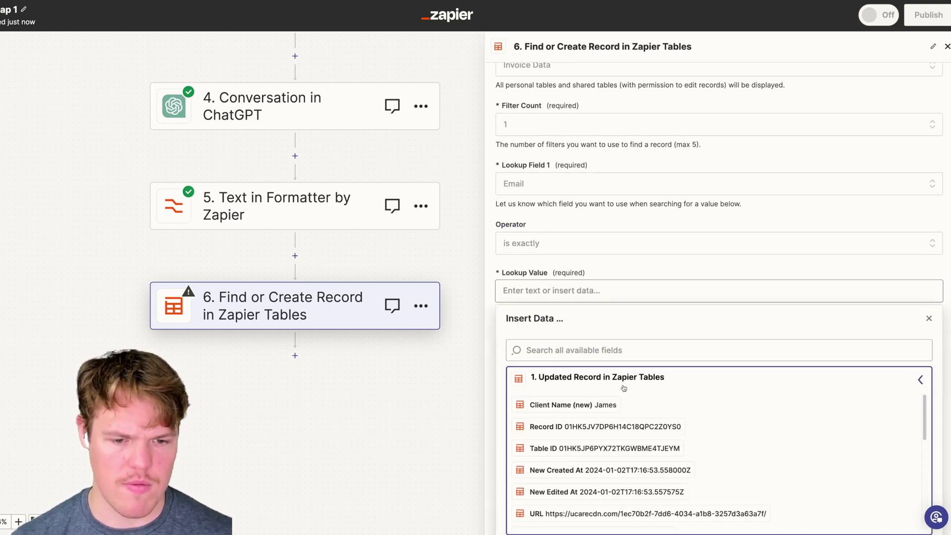
{"action": "left_click", "coordinate": [576, 292]}
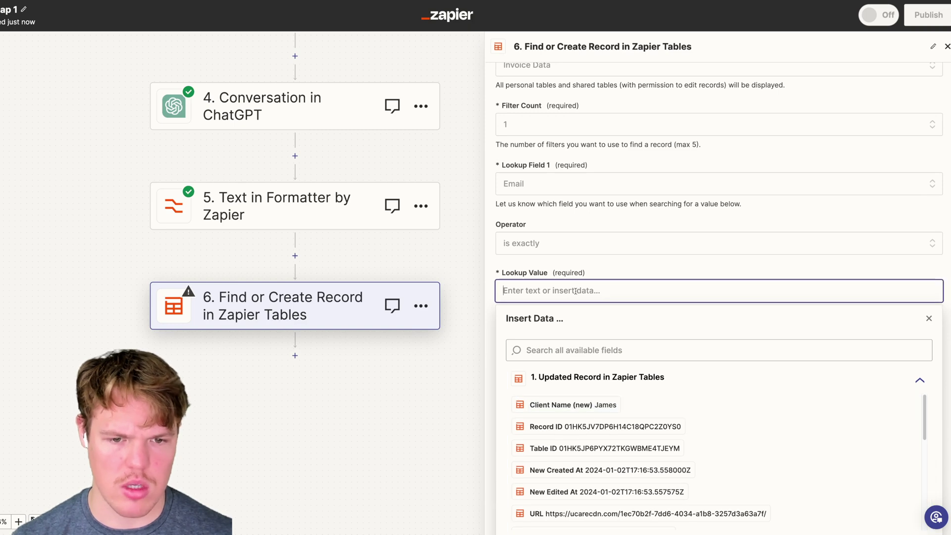
{"action": "type", "text": "dasdasdas"}
{"action": "left_click_drag", "start_coordinate": [575, 292], "coordinate": [494, 293]}
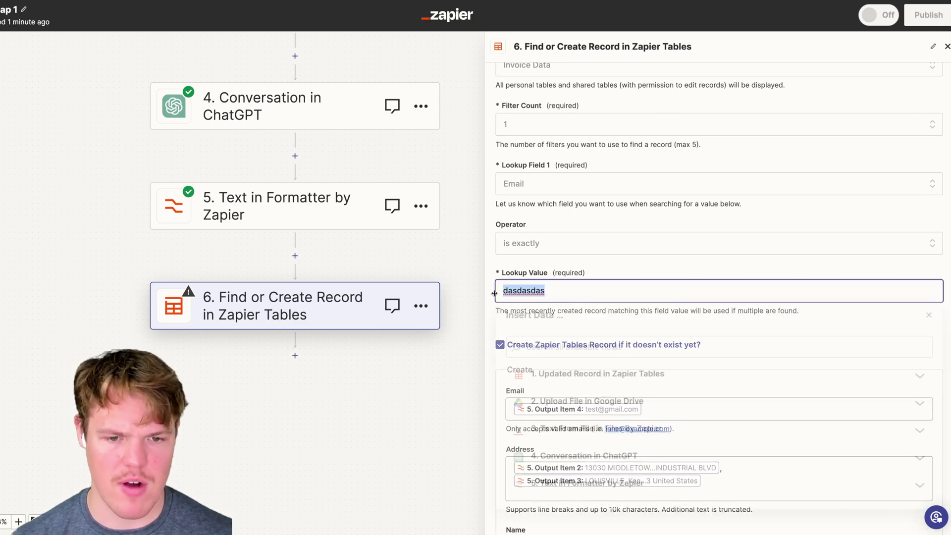
{"action": "scroll", "coordinate": [591, 427], "scroll_direction": "down", "scroll_amount": 3}
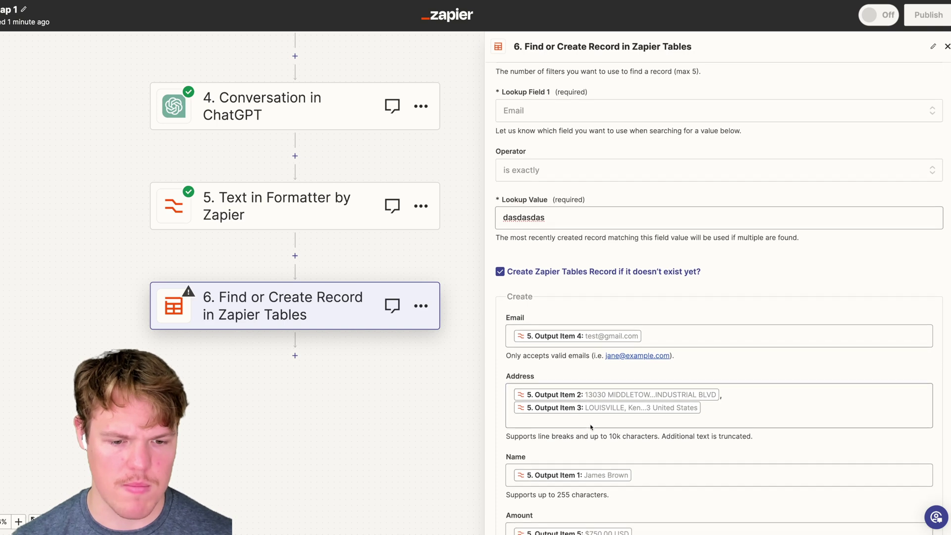
{"action": "scroll", "coordinate": [591, 427], "scroll_direction": "down", "scroll_amount": 5}
{"action": "left_click", "coordinate": [617, 489]}
{"action": "left_click", "coordinate": [597, 473]}
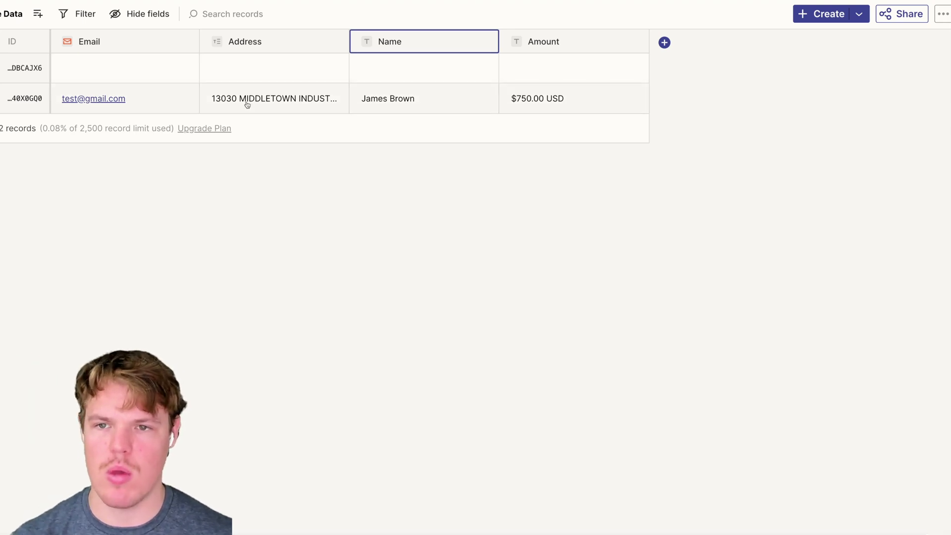
Check the new $750.00 Invoice Data record, publish the Zap as v1, and return to the Invoice Automation form
{"action": "left_click", "coordinate": [475, 207]}
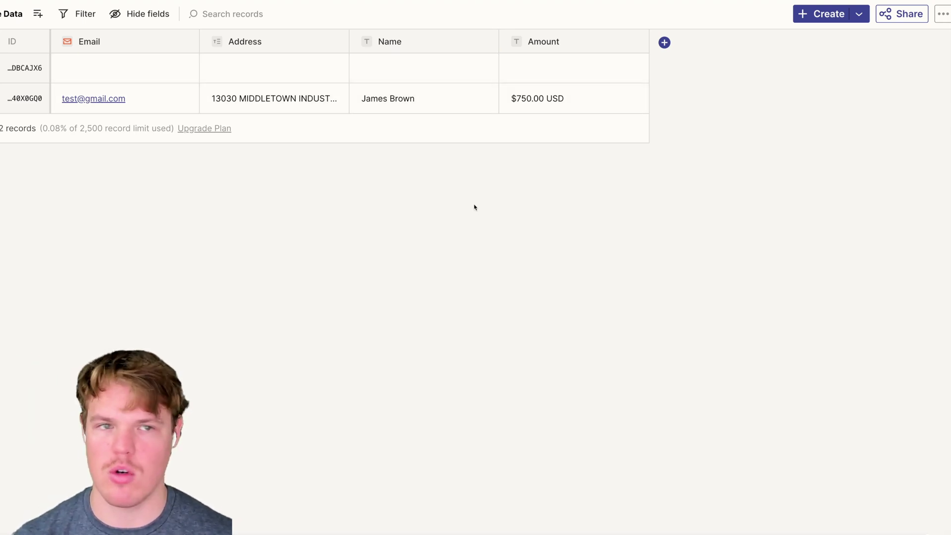
{"action": "key", "text": "ctrl+shift+Tab"}
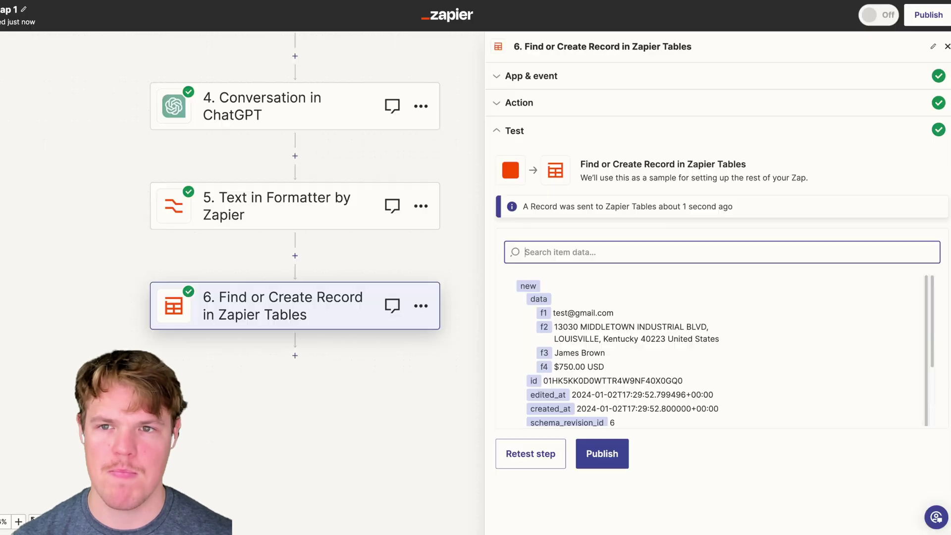
{"action": "left_click", "coordinate": [919, 22]}
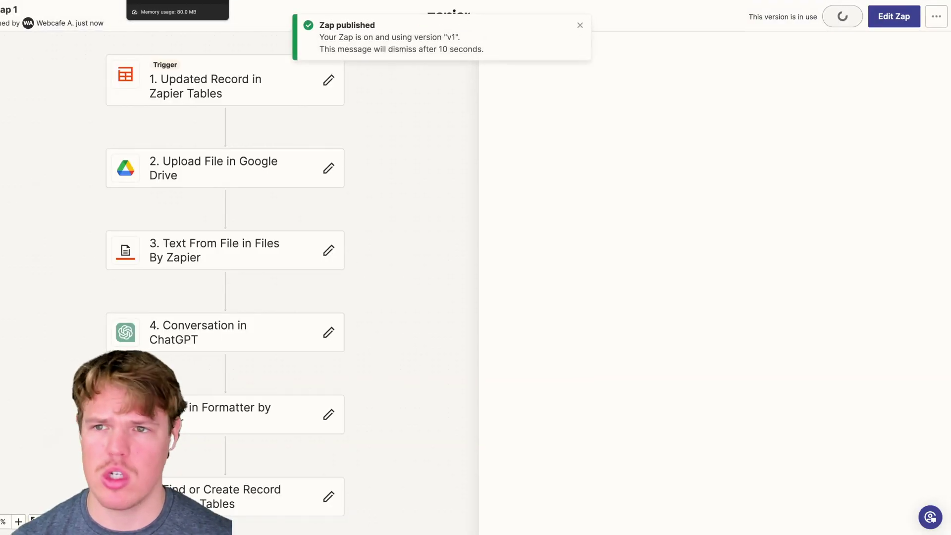
{"action": "key", "text": "ctrl+Tab"}
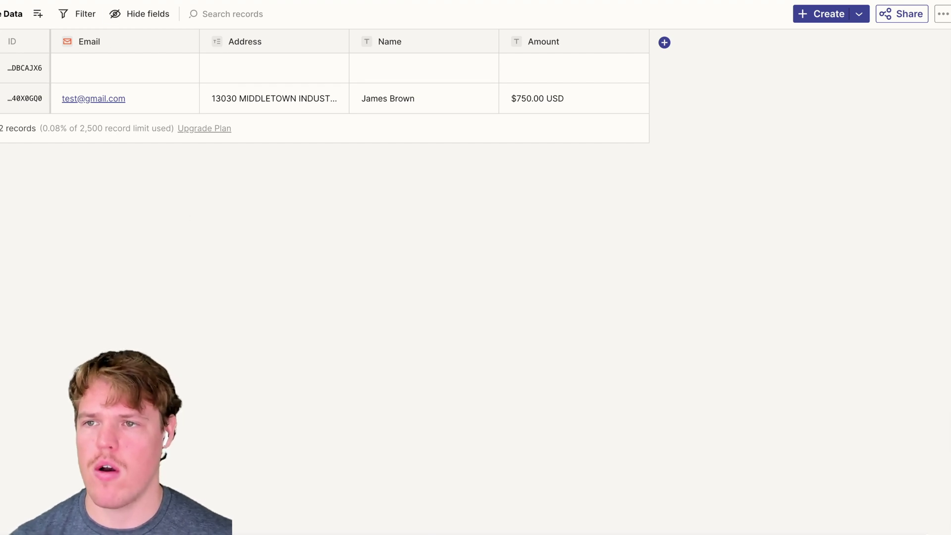
{"action": "key", "text": "ctrl+Tab"}
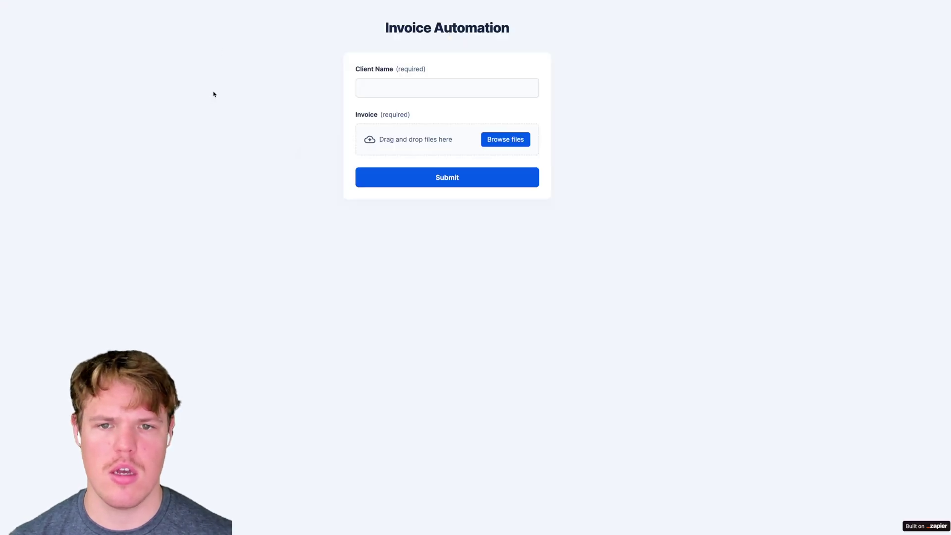
Fill in the client's name in the Client Name field, correcting a typo
{"action": "left_click", "coordinate": [404, 90]}
{"action": "type", "text": "Jmae"}
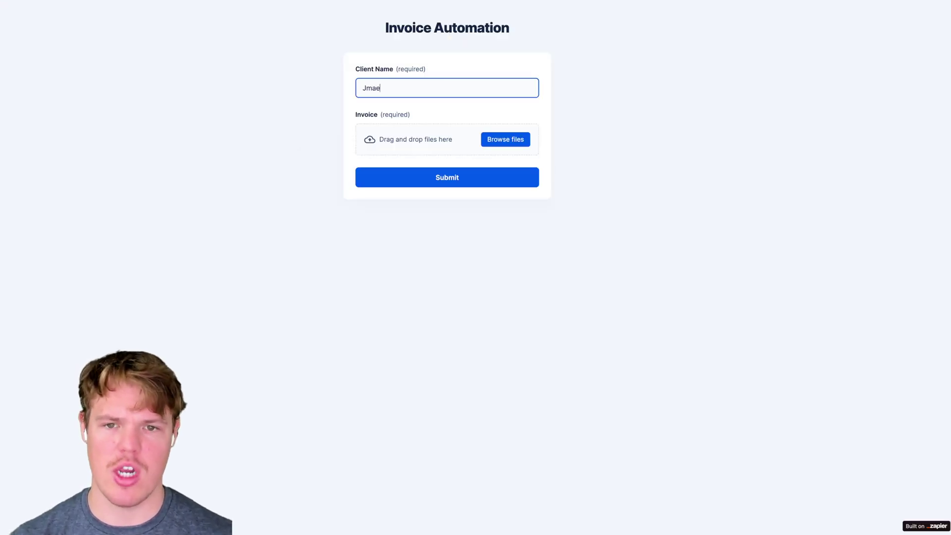
{"action": "key", "text": "BackSpace"}
{"action": "key", "text": "BackSpace"}
{"action": "key", "text": "BackSpace"}
{"action": "type", "text": "ames"}
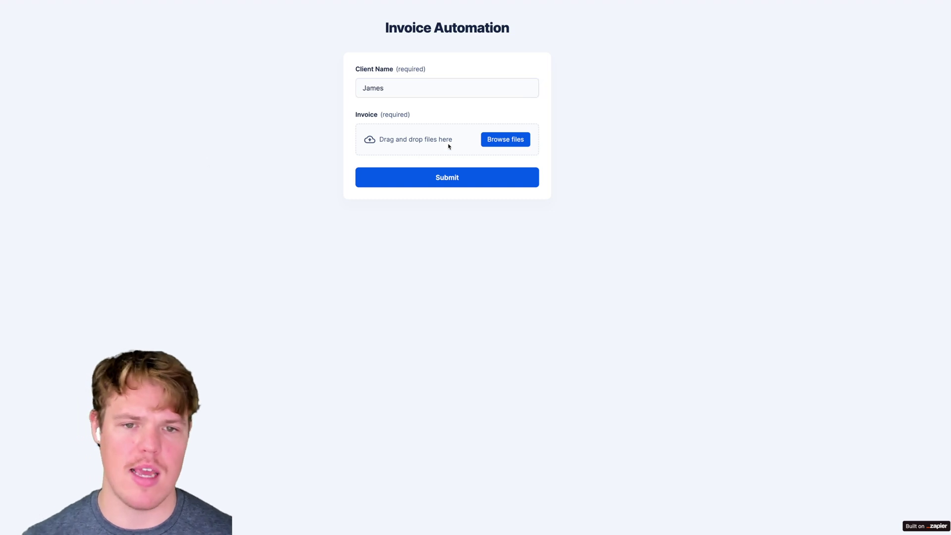
Attach Invoice.pdf and submit the Invoice Automation form
{"action": "left_click", "coordinate": [498, 140]}
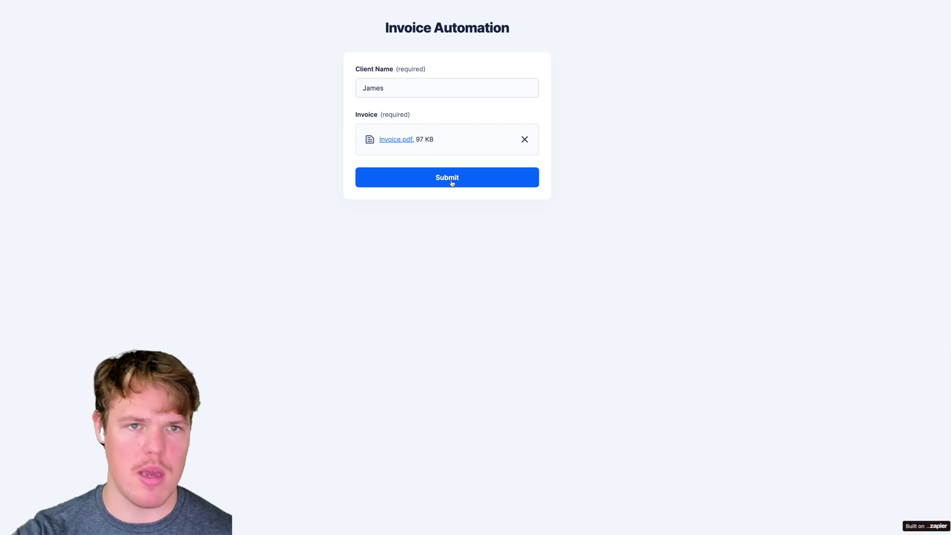
{"action": "left_click", "coordinate": [452, 183]}
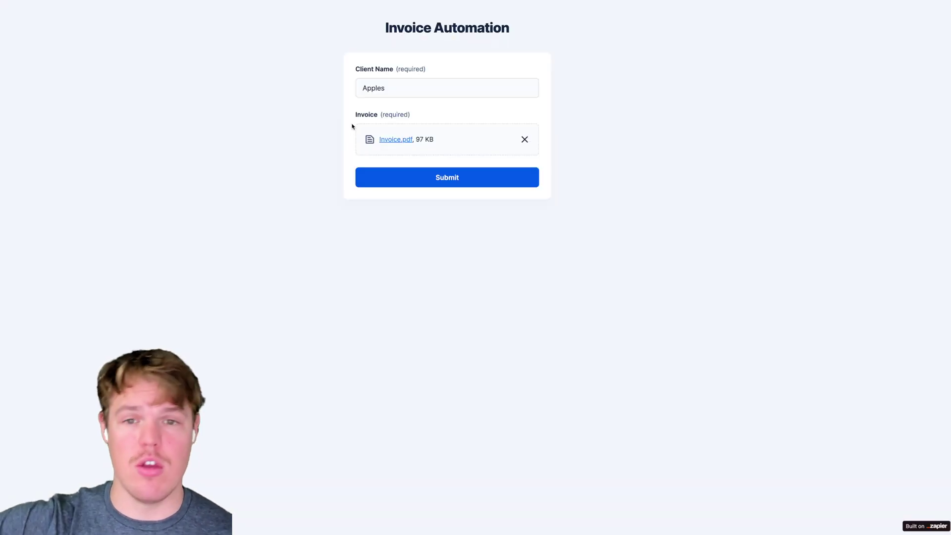
{"action": "left_click", "coordinate": [424, 178]}
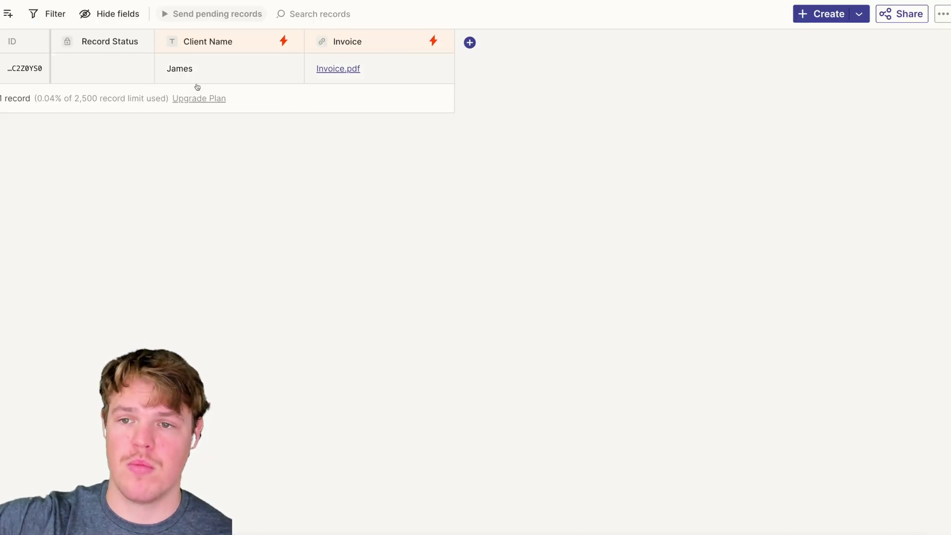